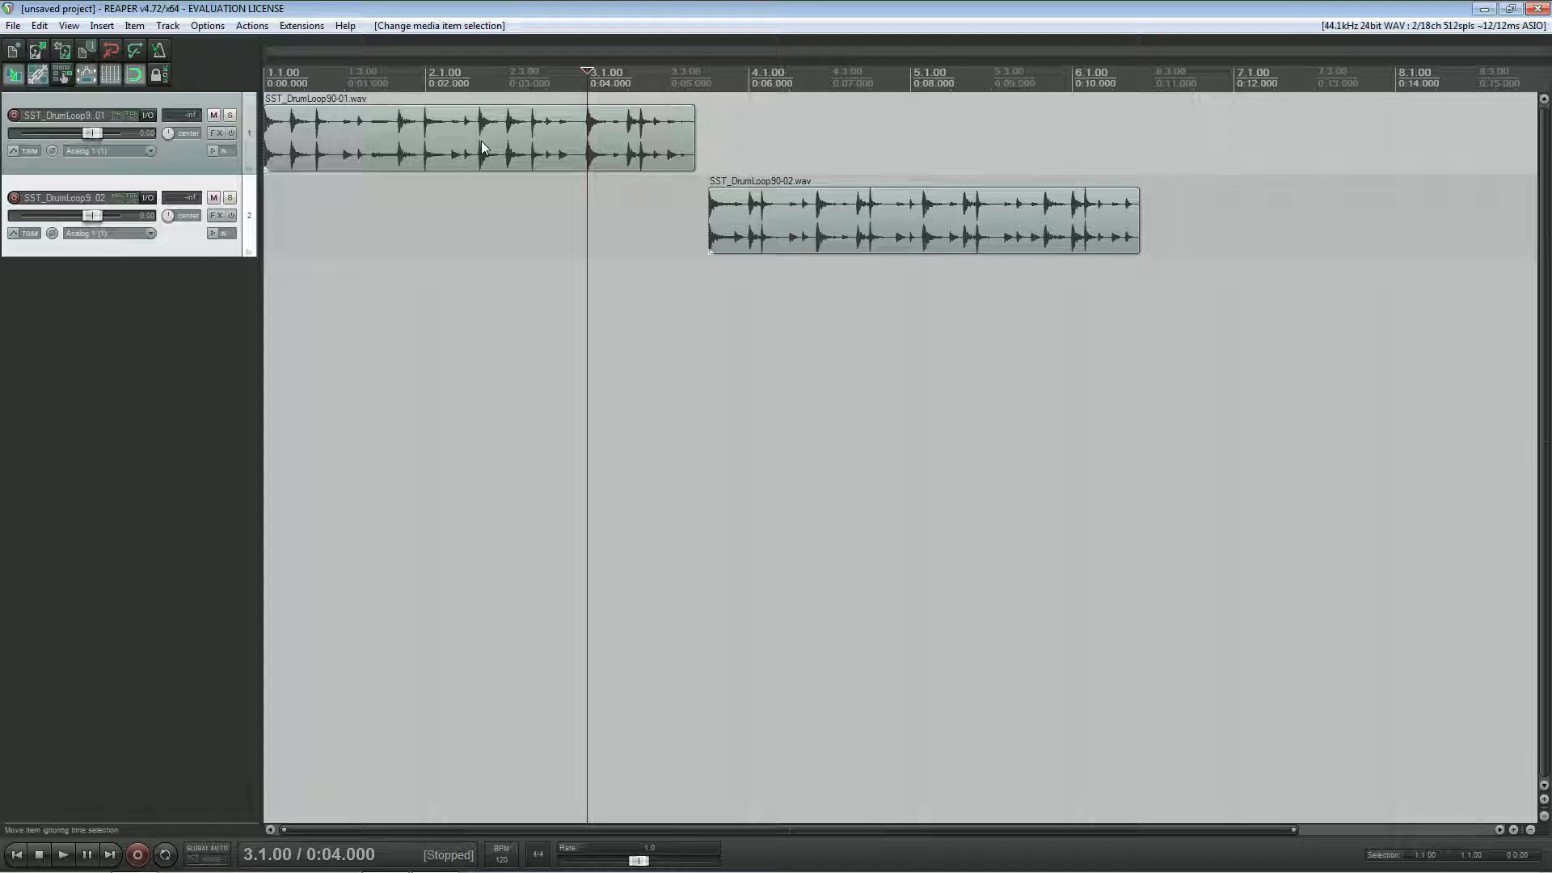
# Step: Enable the Unlocked, Unmuted, No FX and No notes media item buttons in the media appearance preferences
pyautogui.click(207, 25)
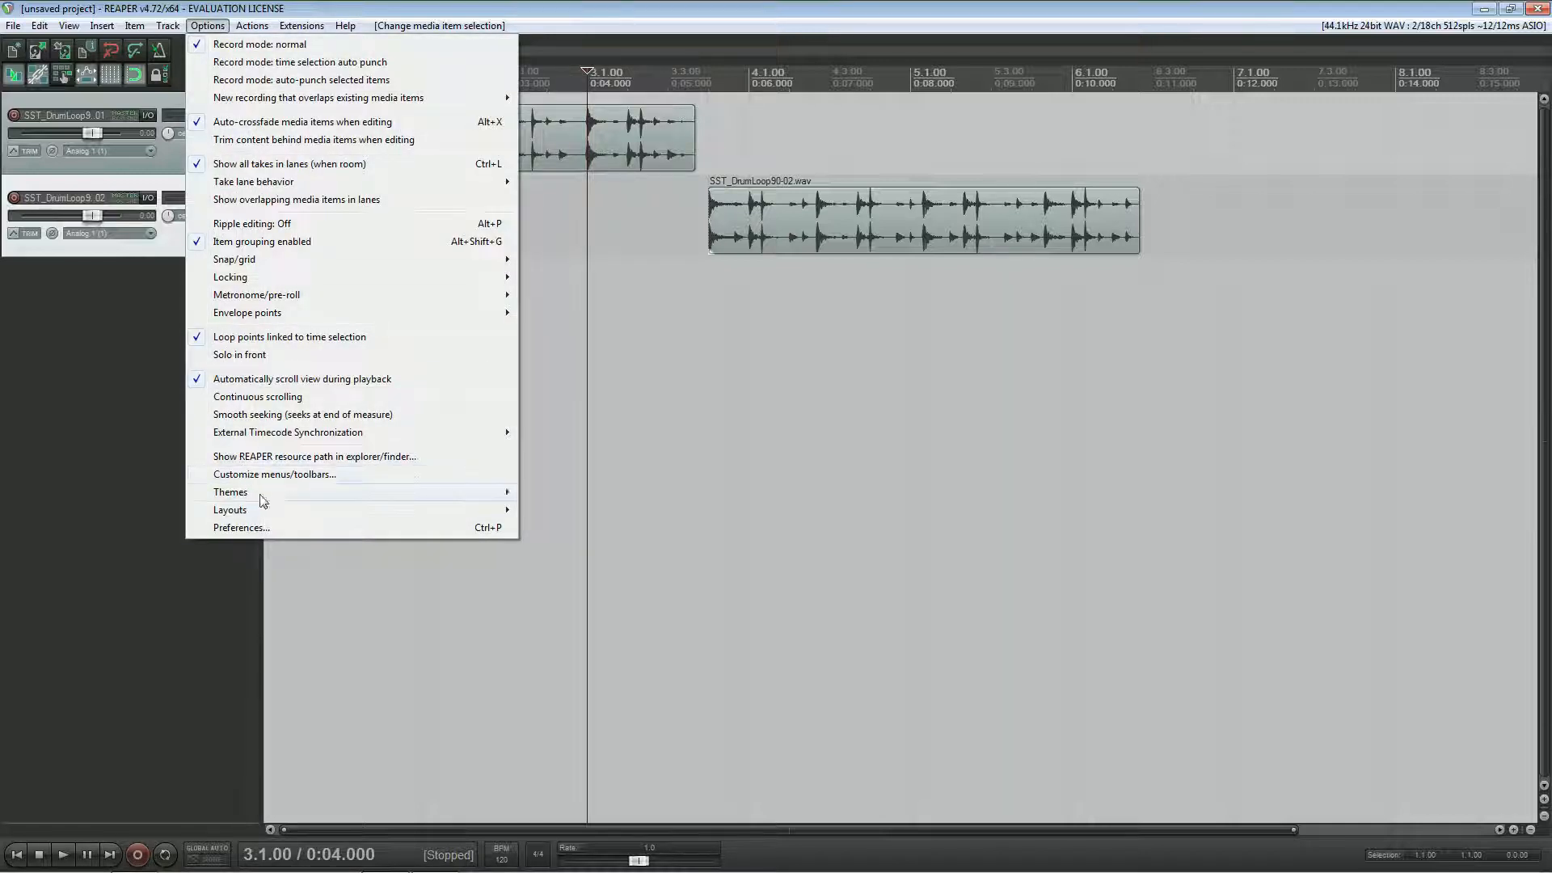
pyautogui.click(241, 527)
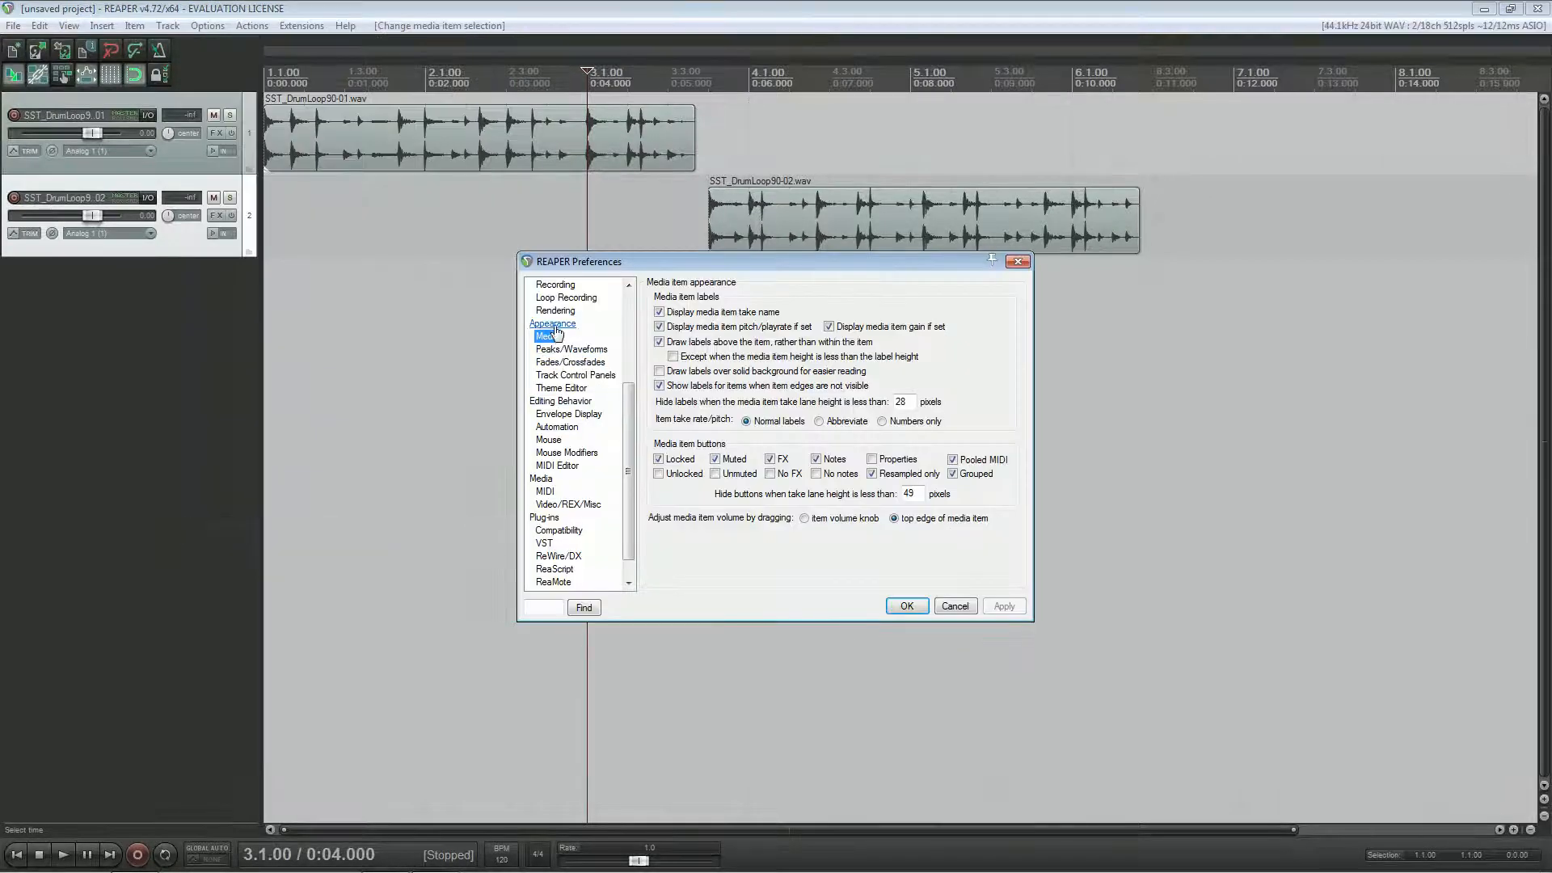
pyautogui.click(660, 474)
pyautogui.click(715, 474)
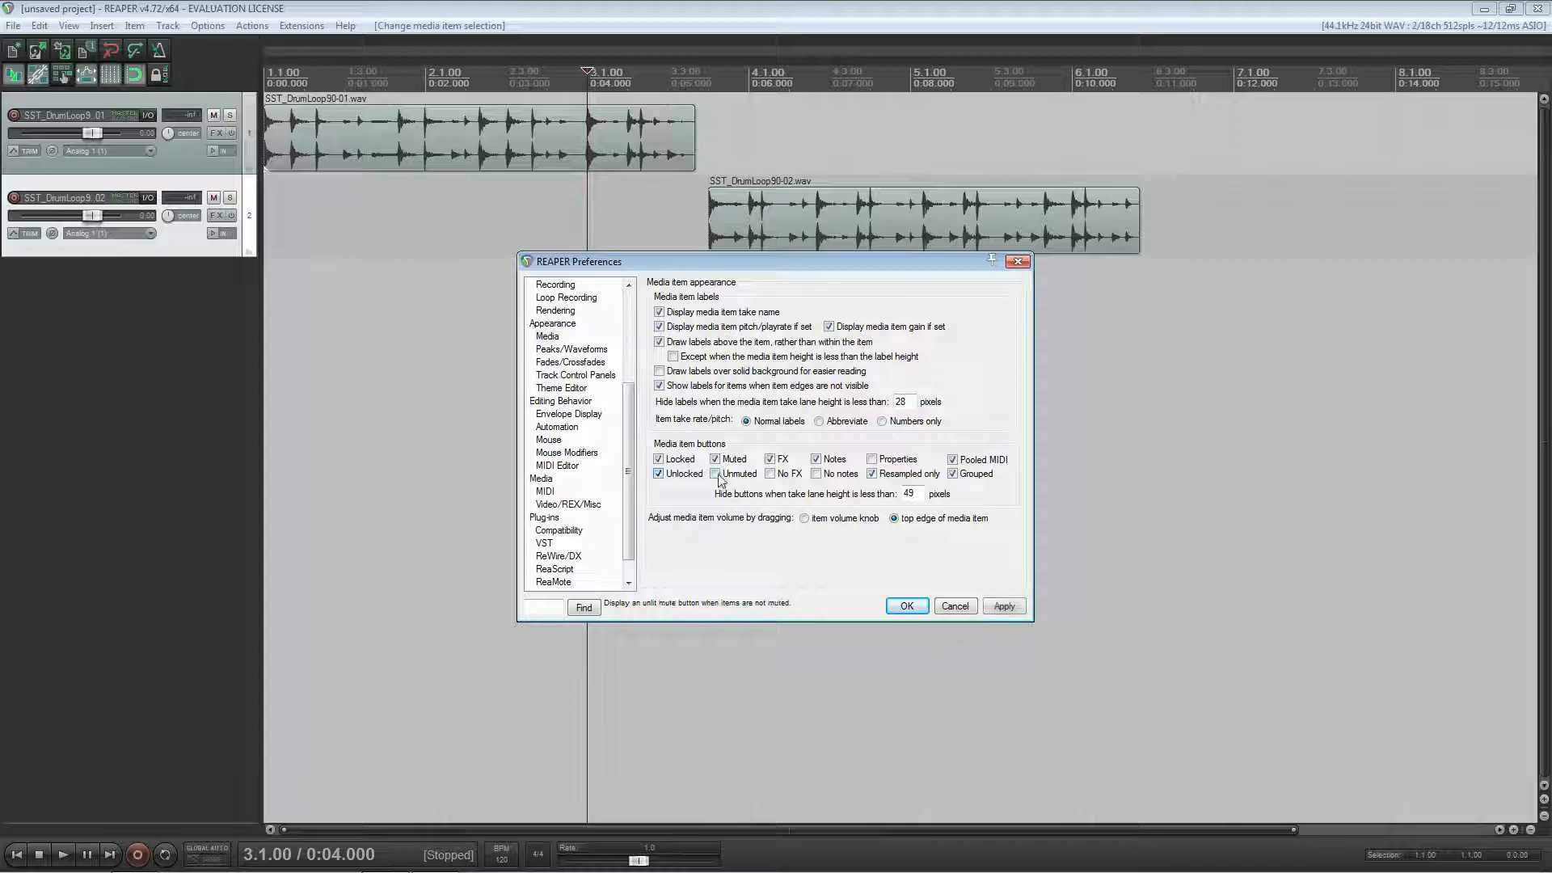
pyautogui.click(771, 475)
pyautogui.click(817, 474)
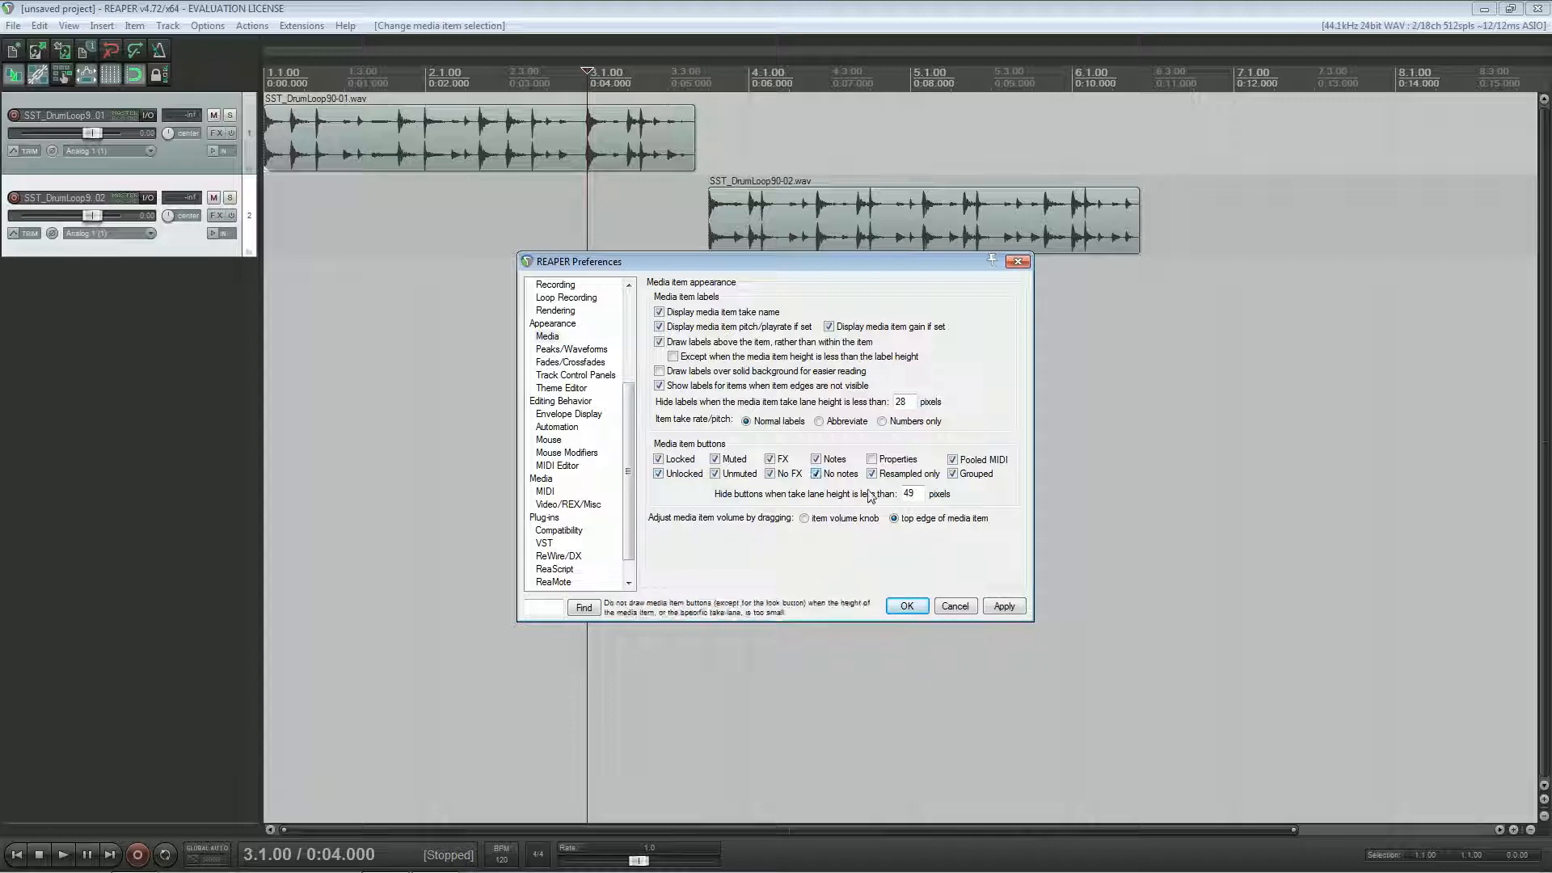
# Step: Disable the Resampled only item button, enable Properties, and set media item volume adjustment to the item volume knob
pyautogui.click(873, 475)
pyautogui.click(872, 459)
pyautogui.click(805, 518)
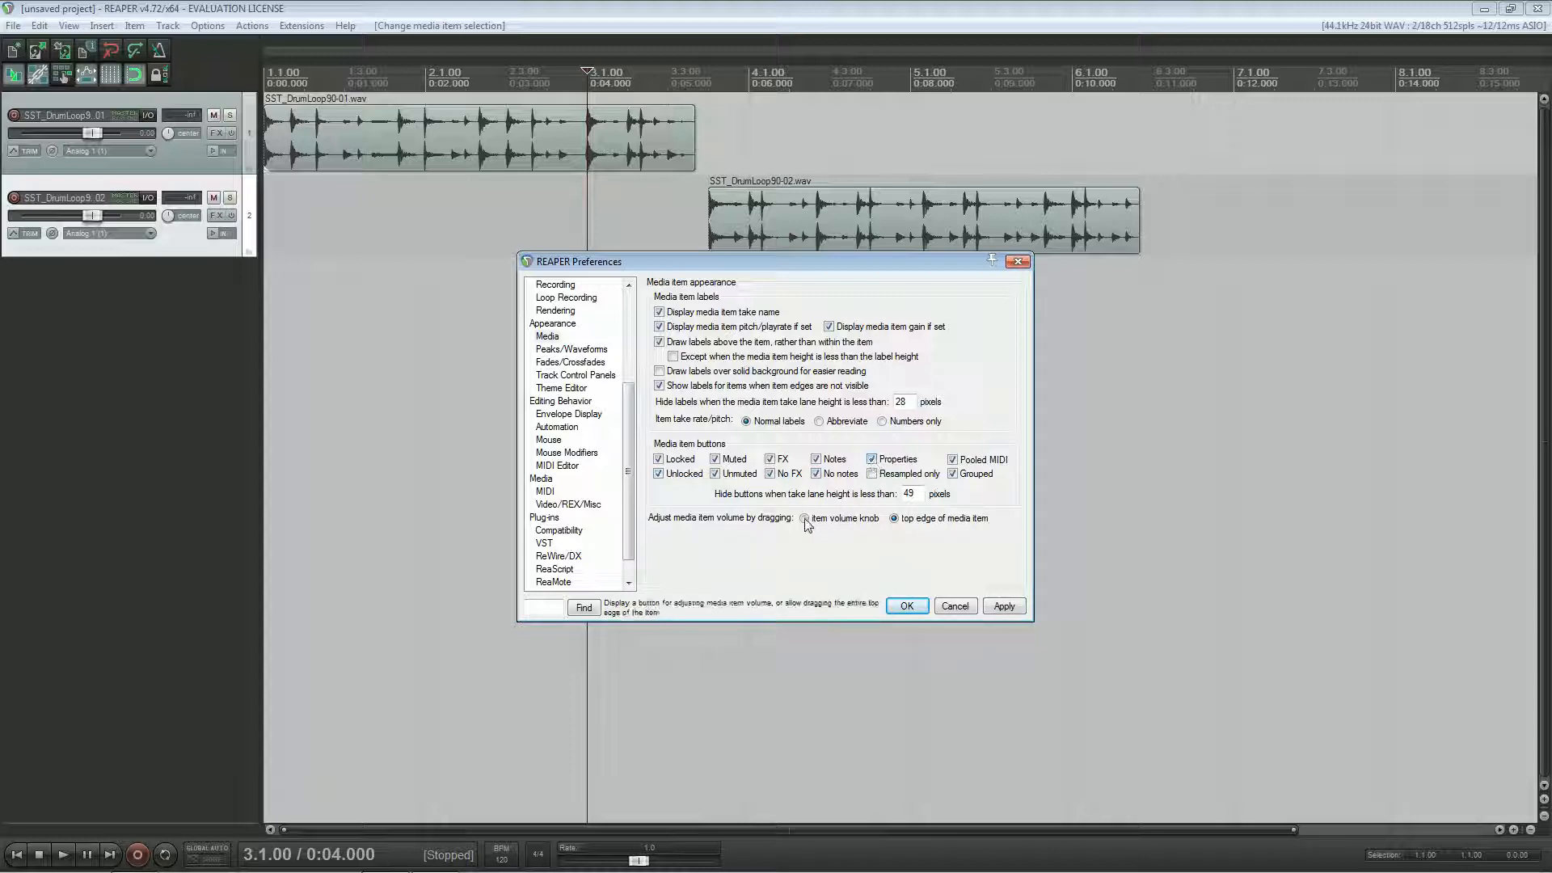
pyautogui.click(907, 607)
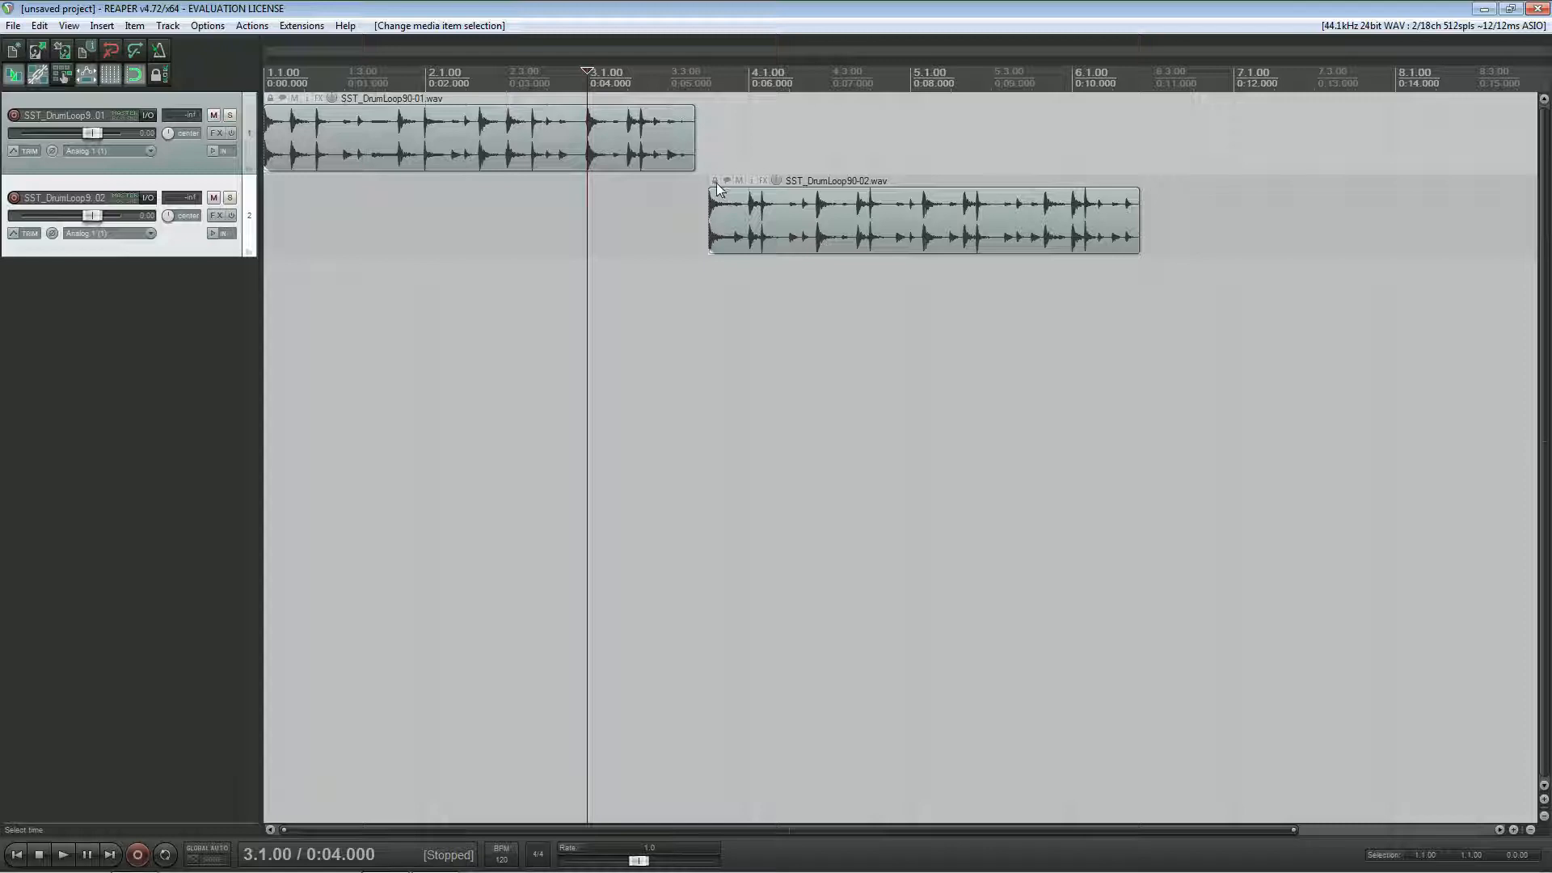
# Step: Try out the lock, notes and mute controls on the SST_DrumLoop90-02.wav item, leaving it unlocked and unmuted
pyautogui.click(750, 221)
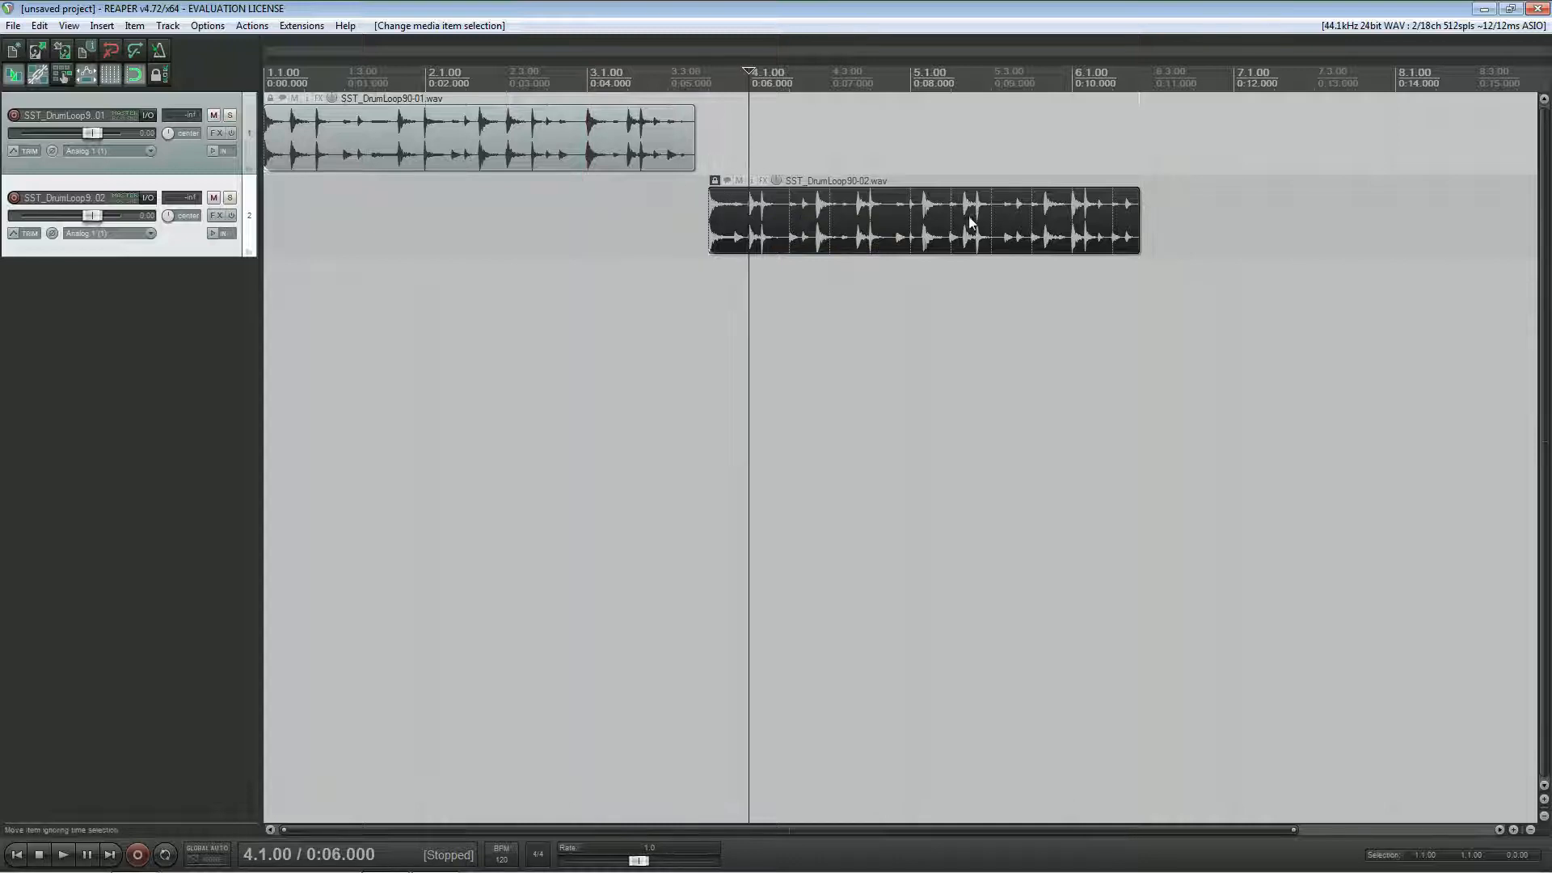
pyautogui.click(715, 182)
pyautogui.click(728, 182)
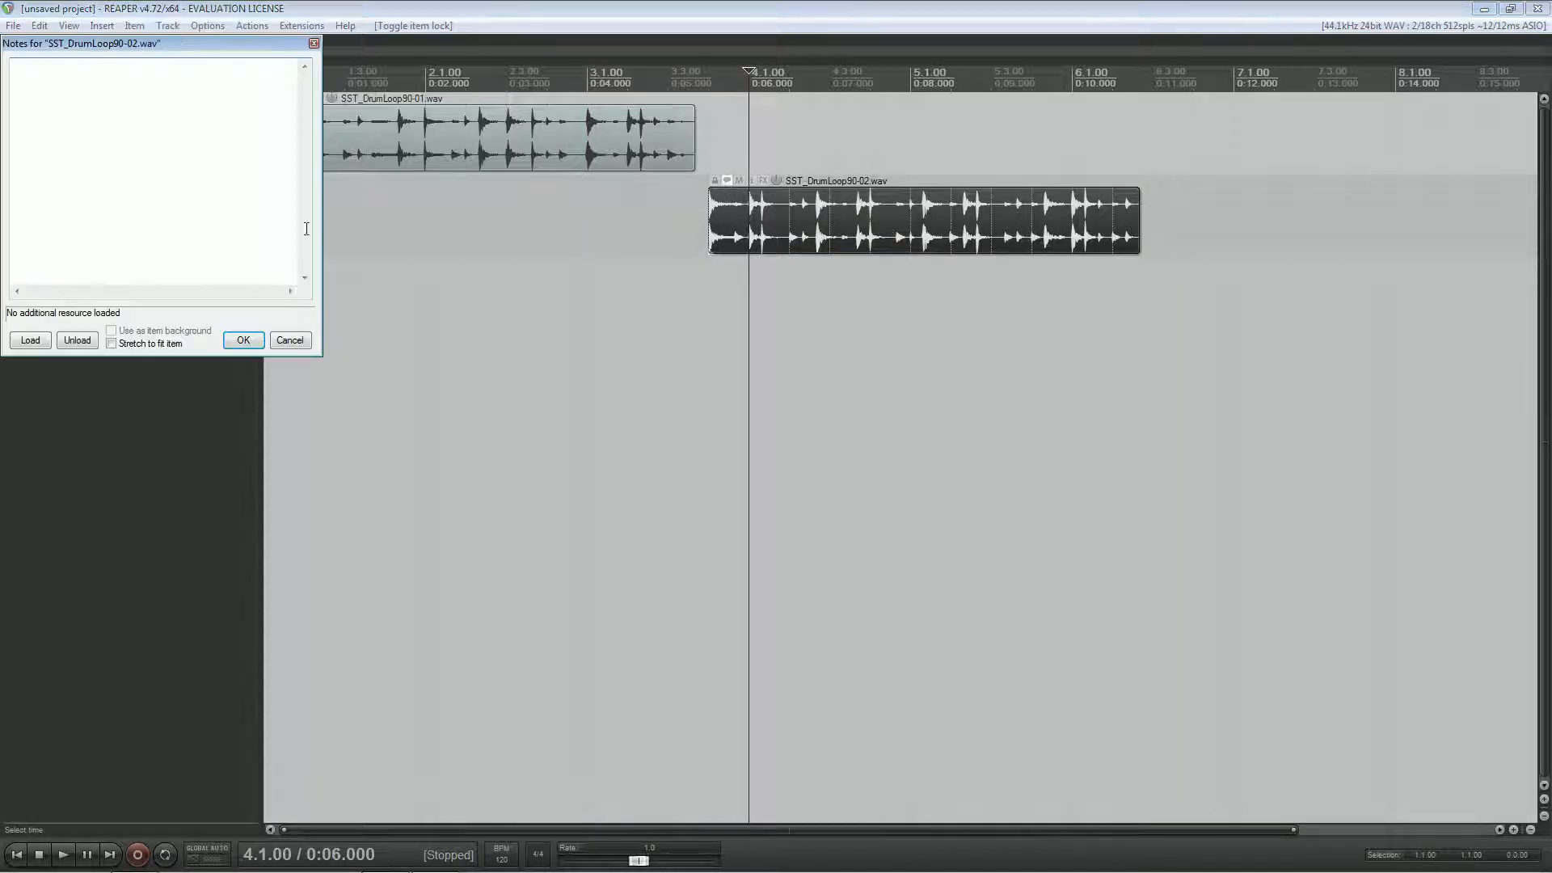
pyautogui.click(237, 338)
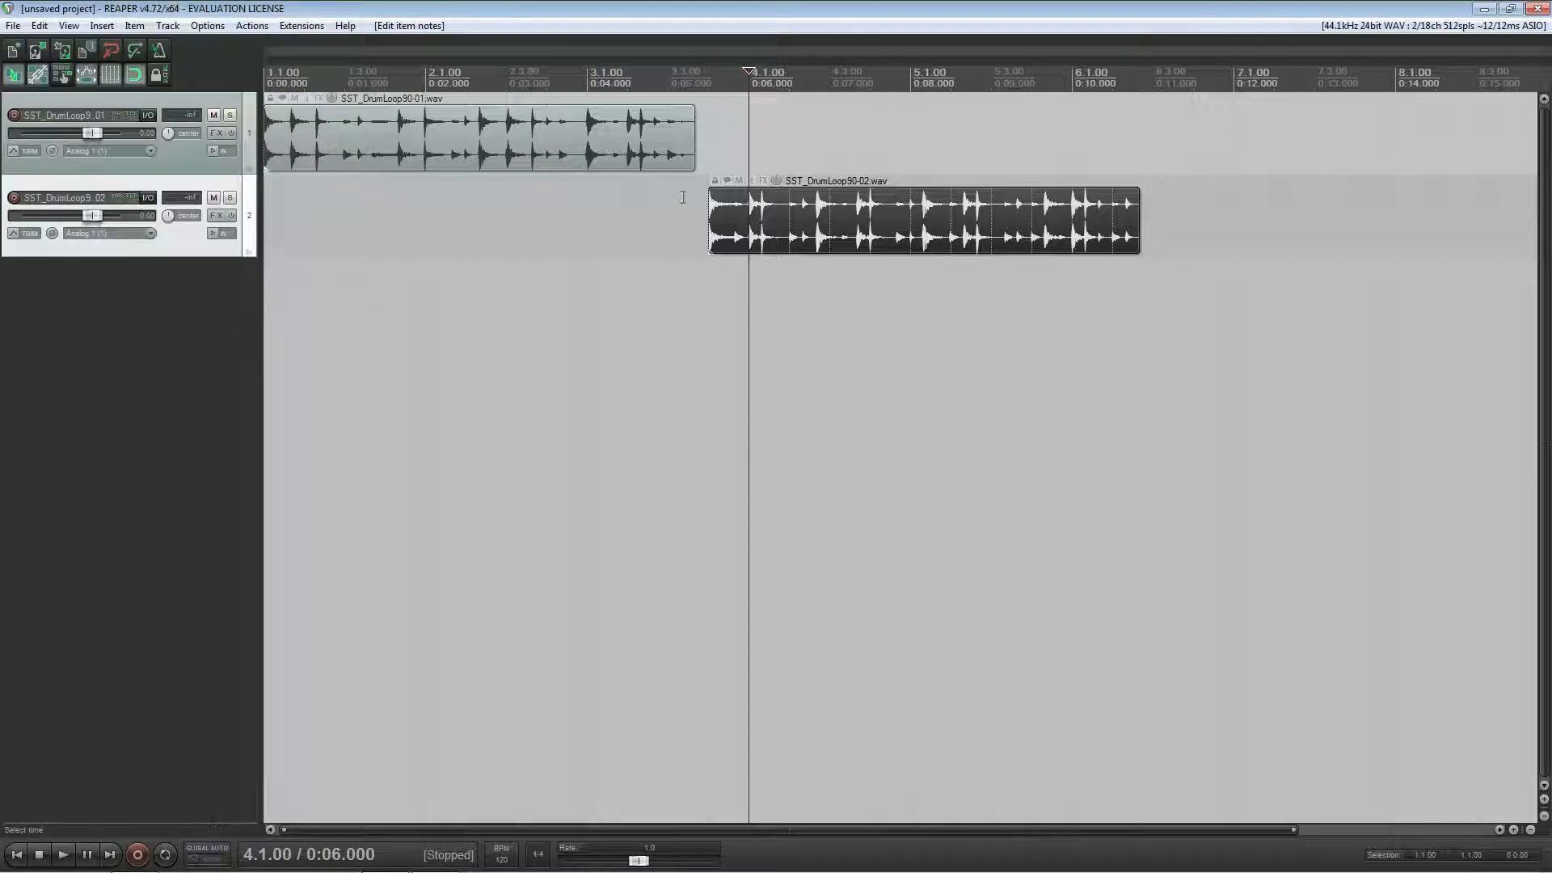
pyautogui.click(739, 181)
pyautogui.click(739, 182)
# Step: View the SST_DrumLoop90-02.wav item's properties and its FX chain, closing each window again
pyautogui.click(750, 182)
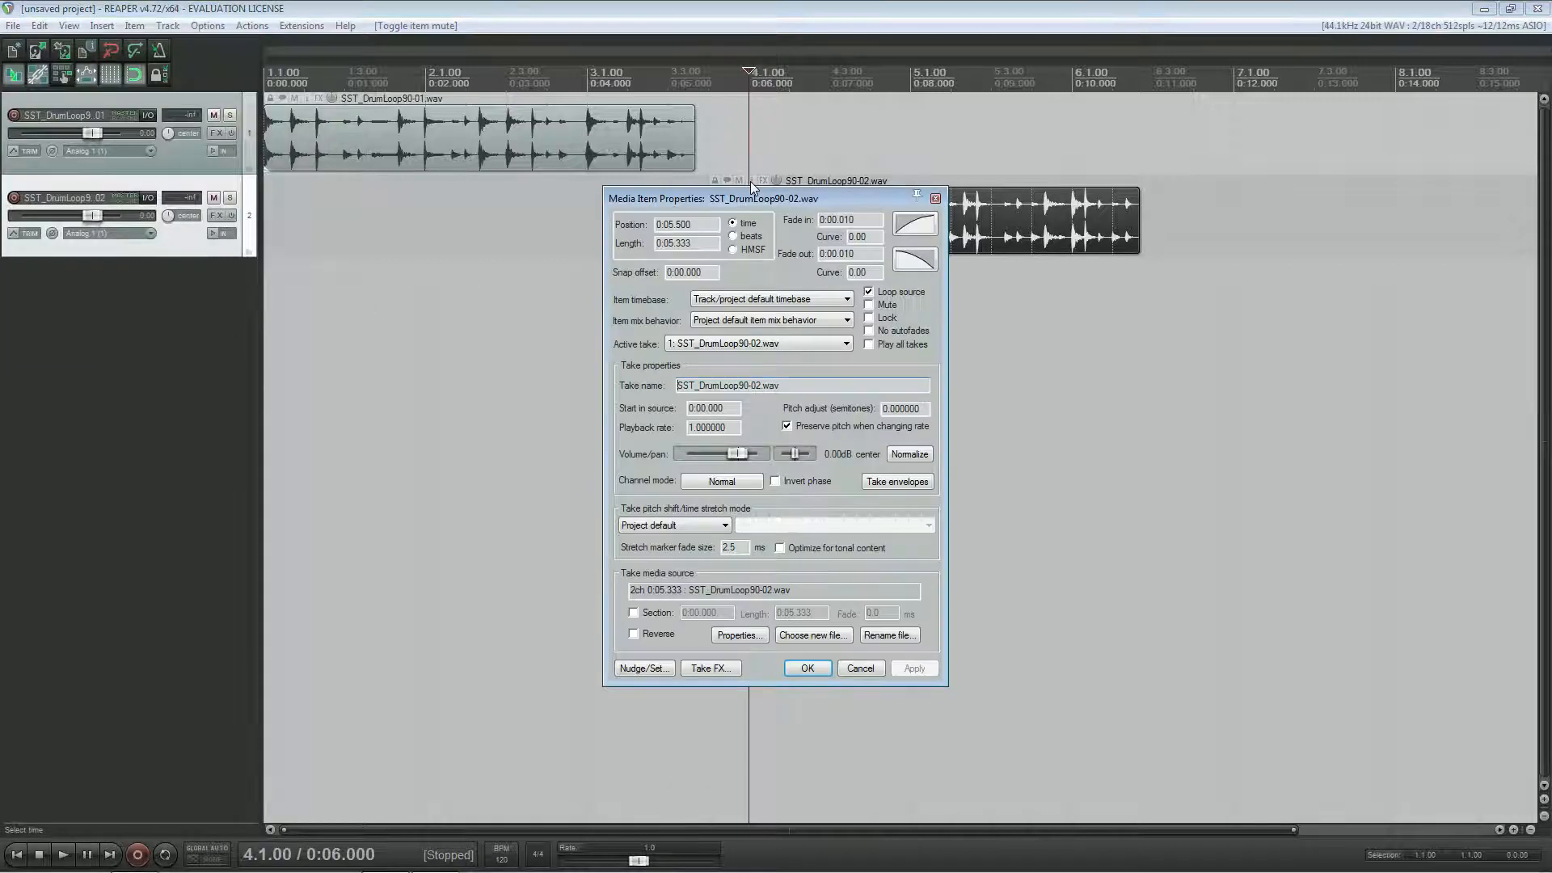
pyautogui.click(933, 199)
pyautogui.click(764, 182)
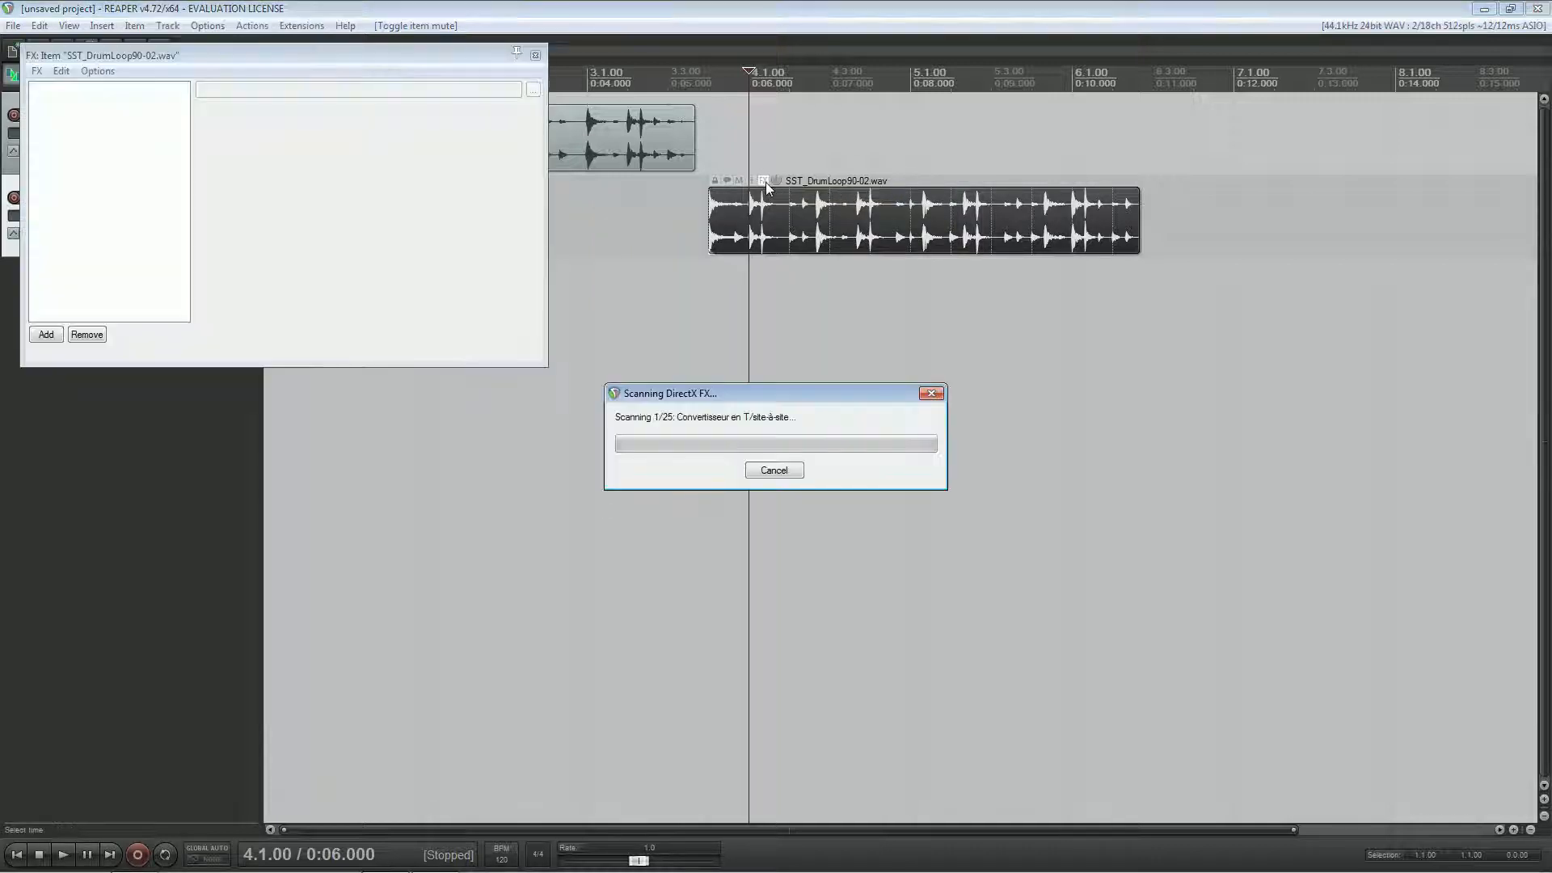
pyautogui.click(537, 57)
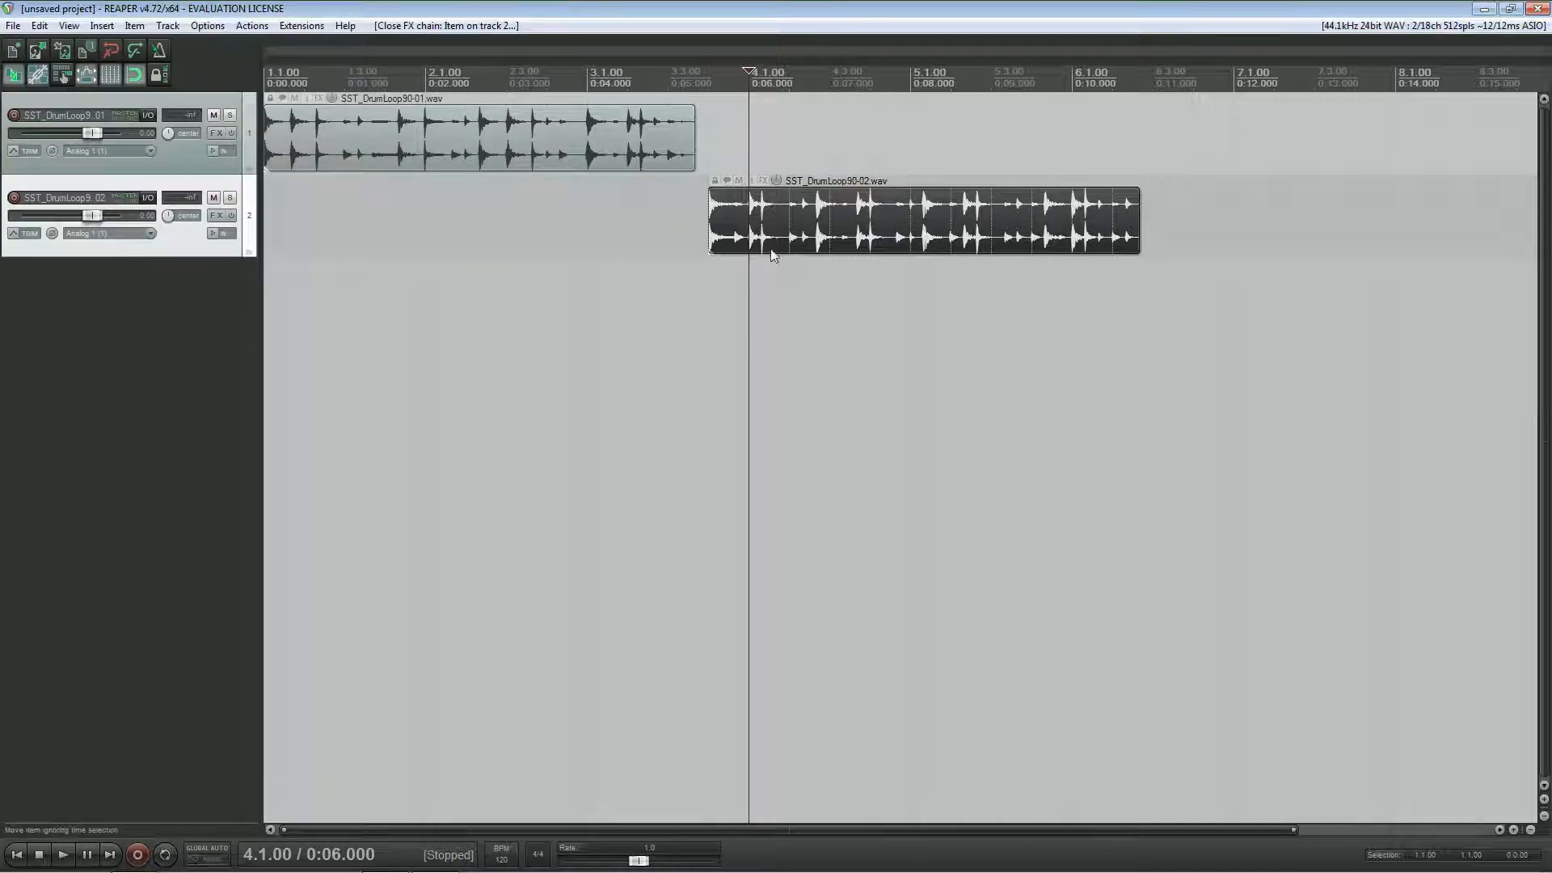
pyautogui.click(330, 97)
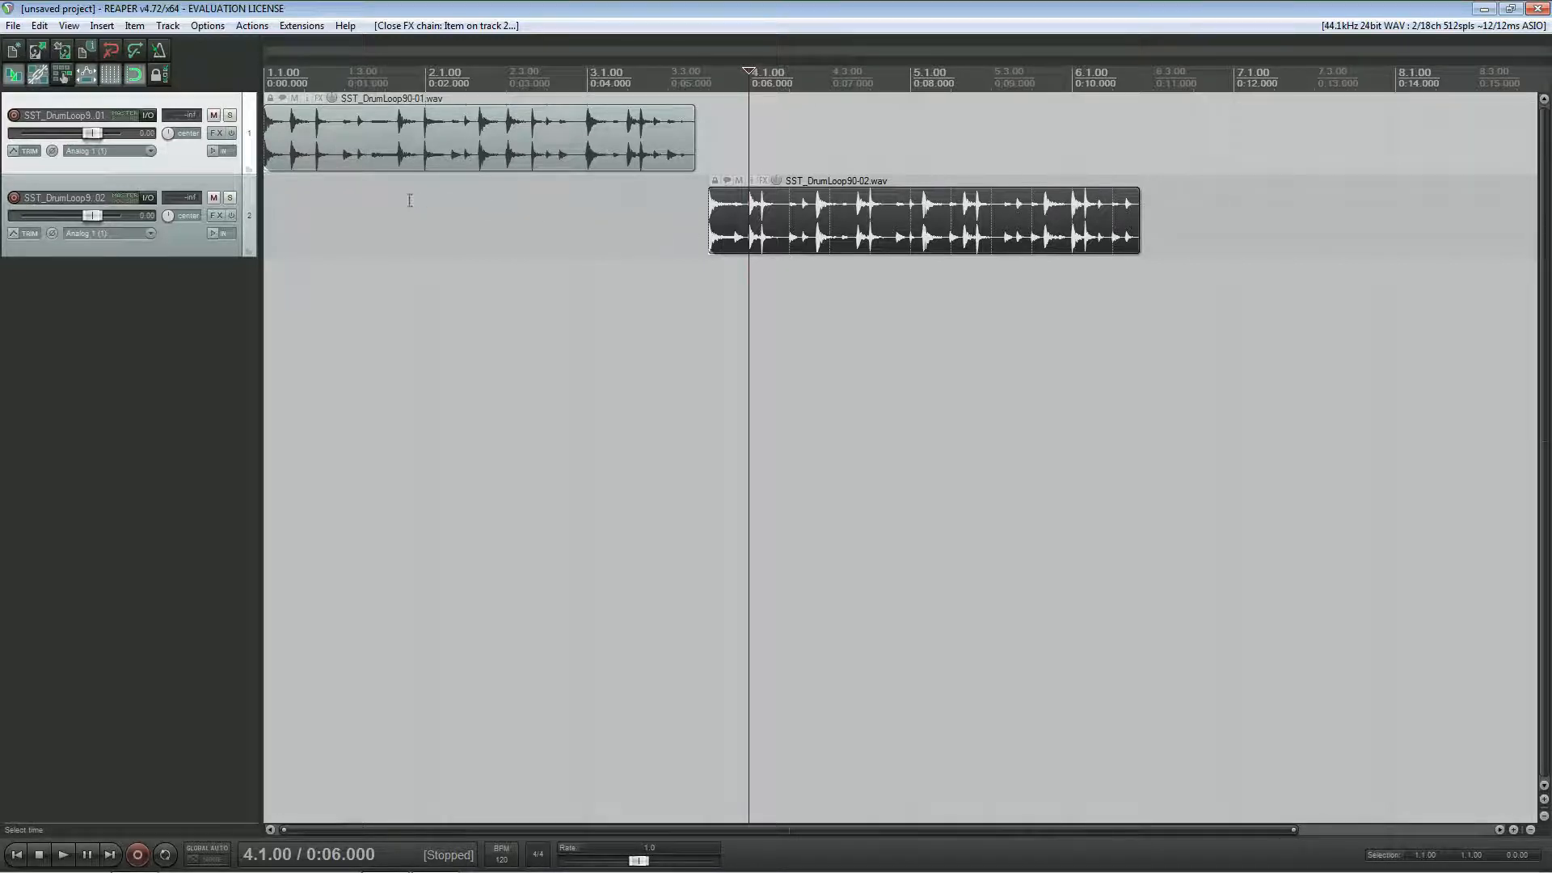
# Step: Open the SST_DrumLoop90-02.wav item's properties and dock the window in the docker below the transport
pyautogui.doubleClick(754, 182)
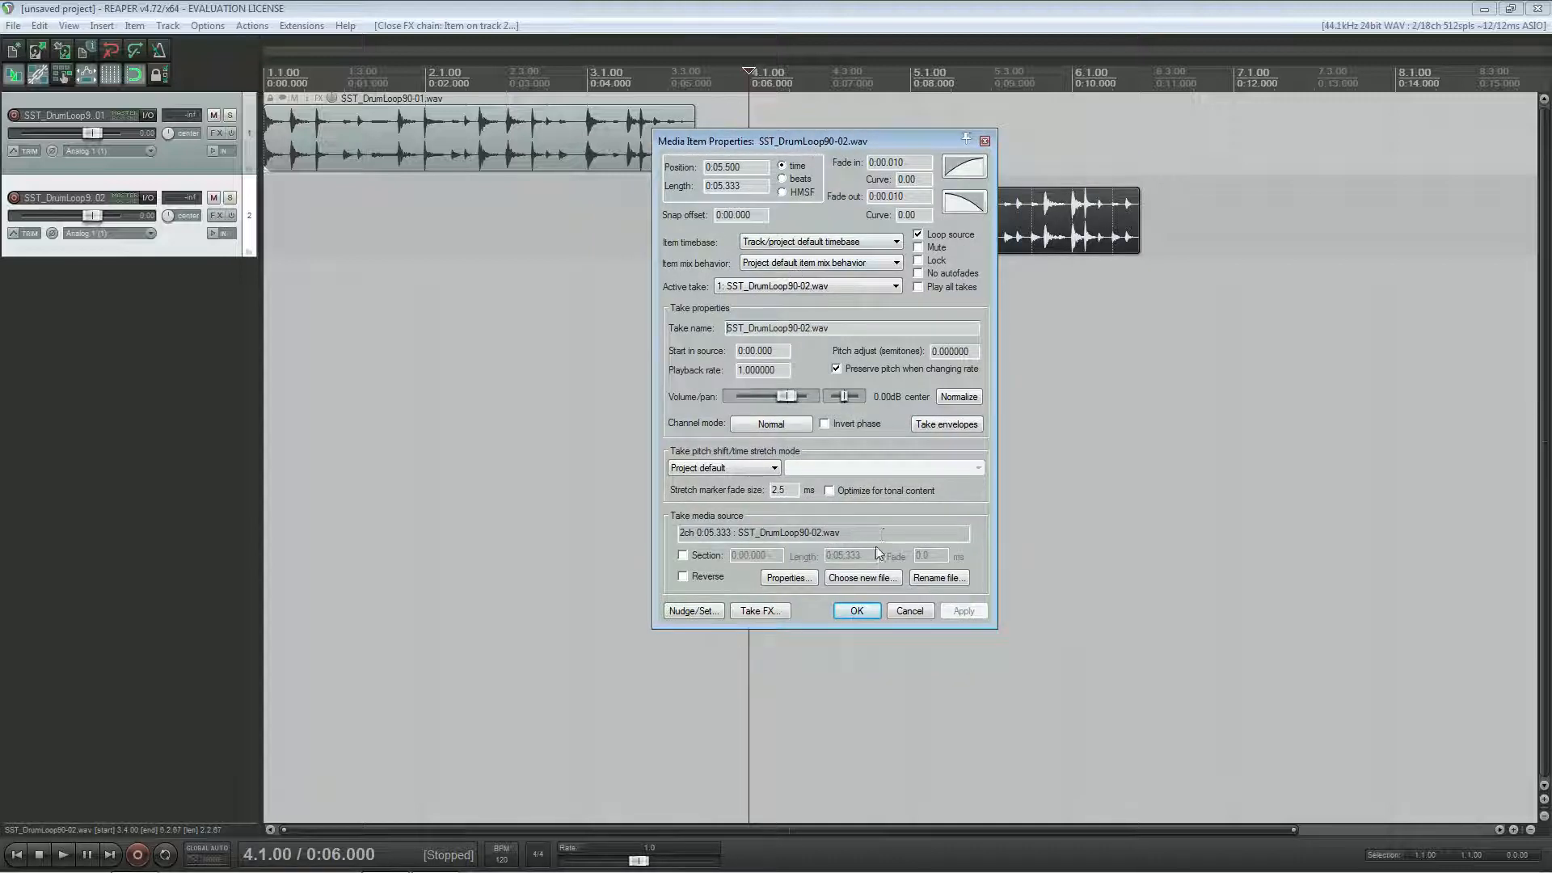
pyautogui.rightClick(803, 613)
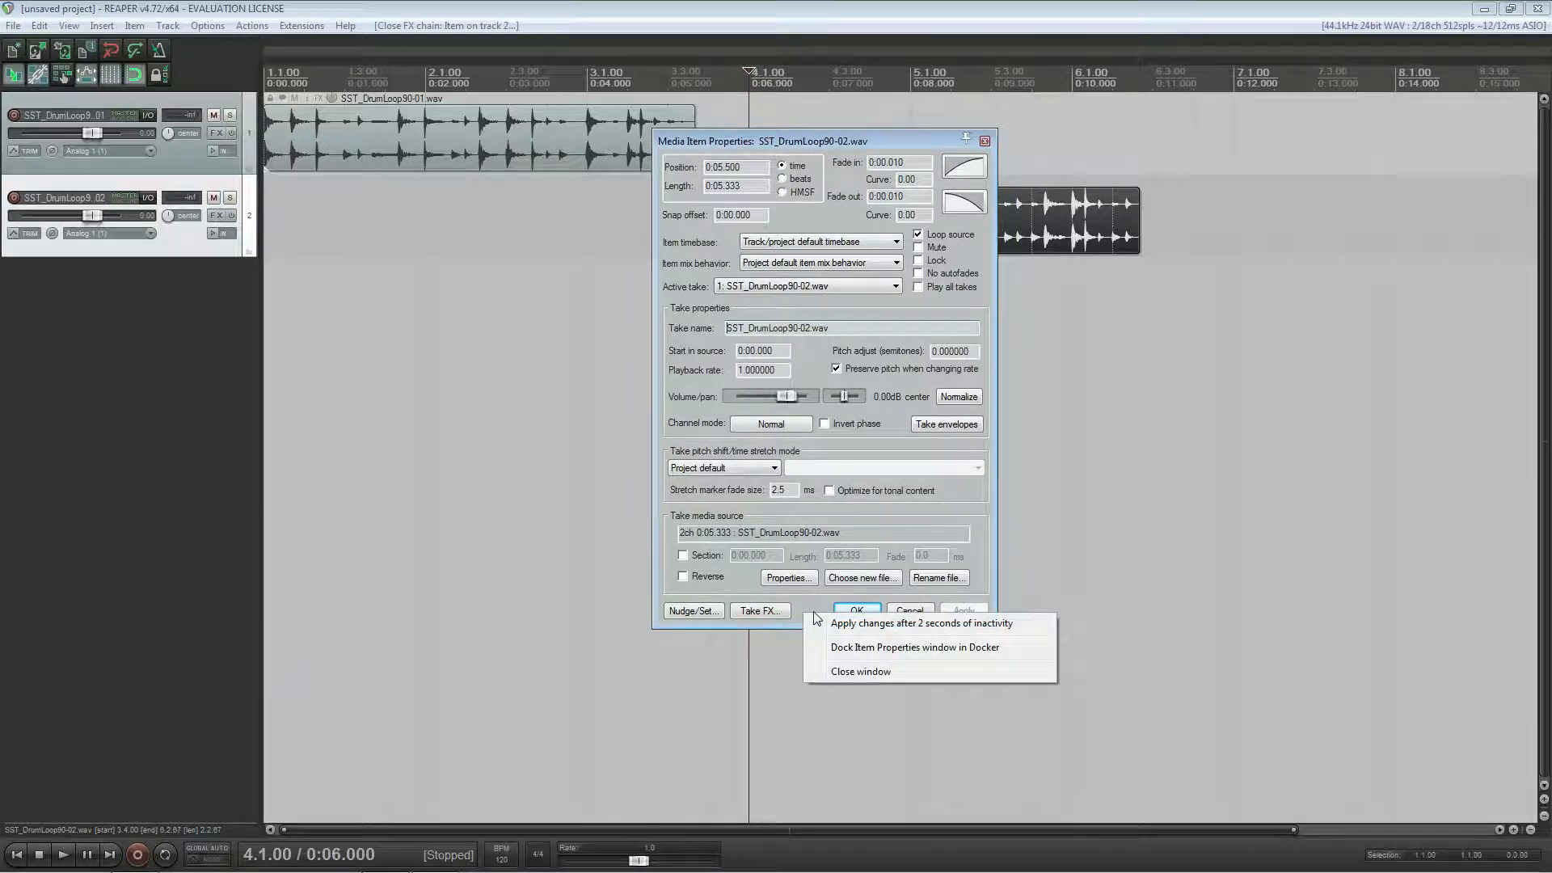
pyautogui.click(864, 647)
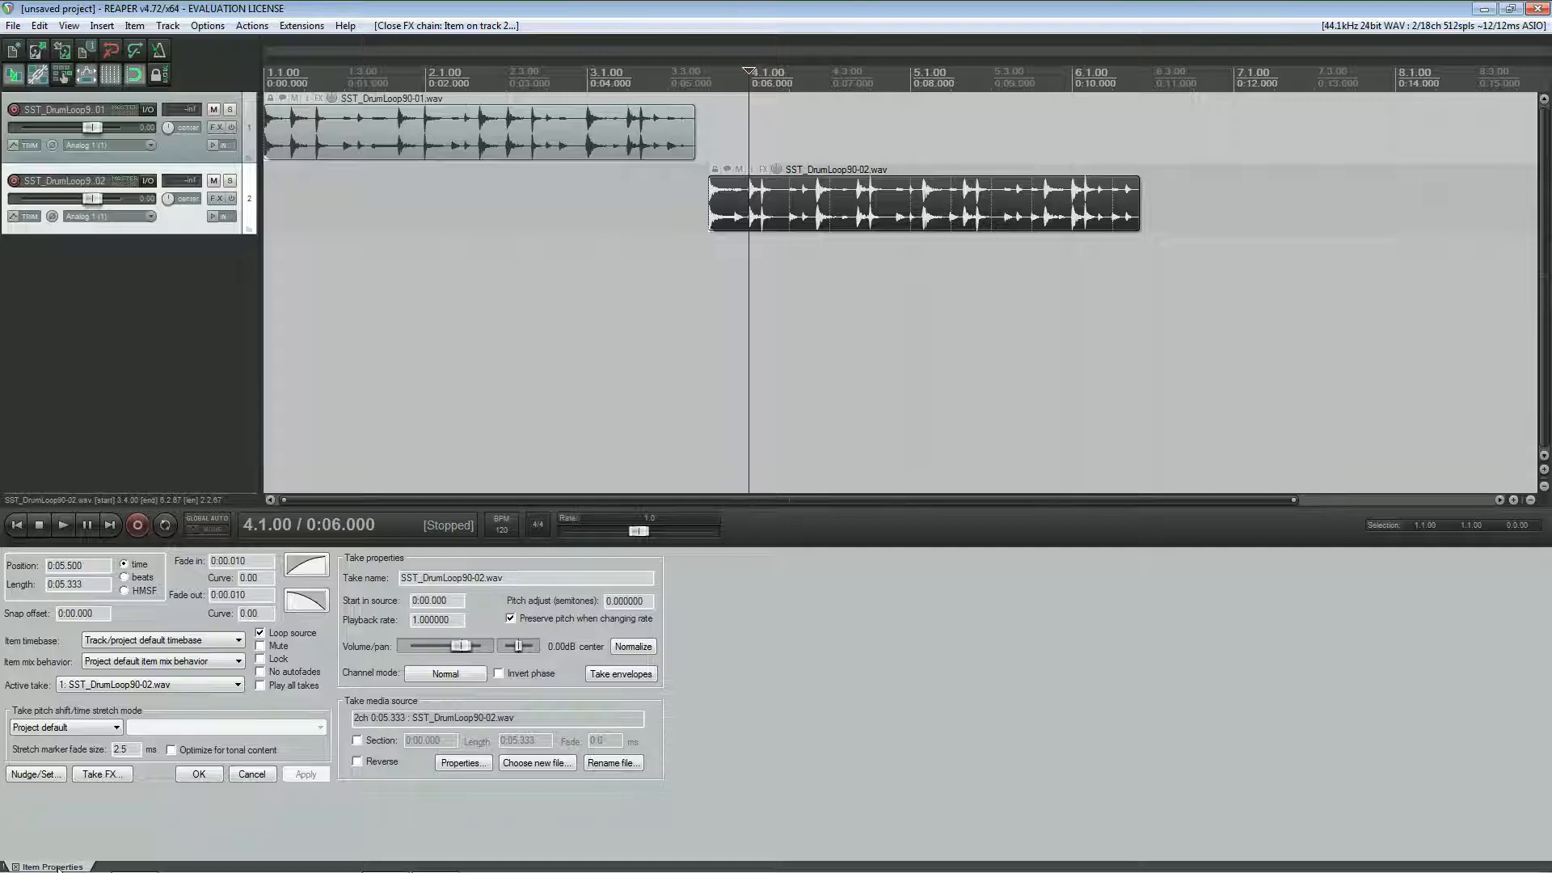
pyautogui.moveTo(201, 615); pyautogui.dragTo(1541, 306)
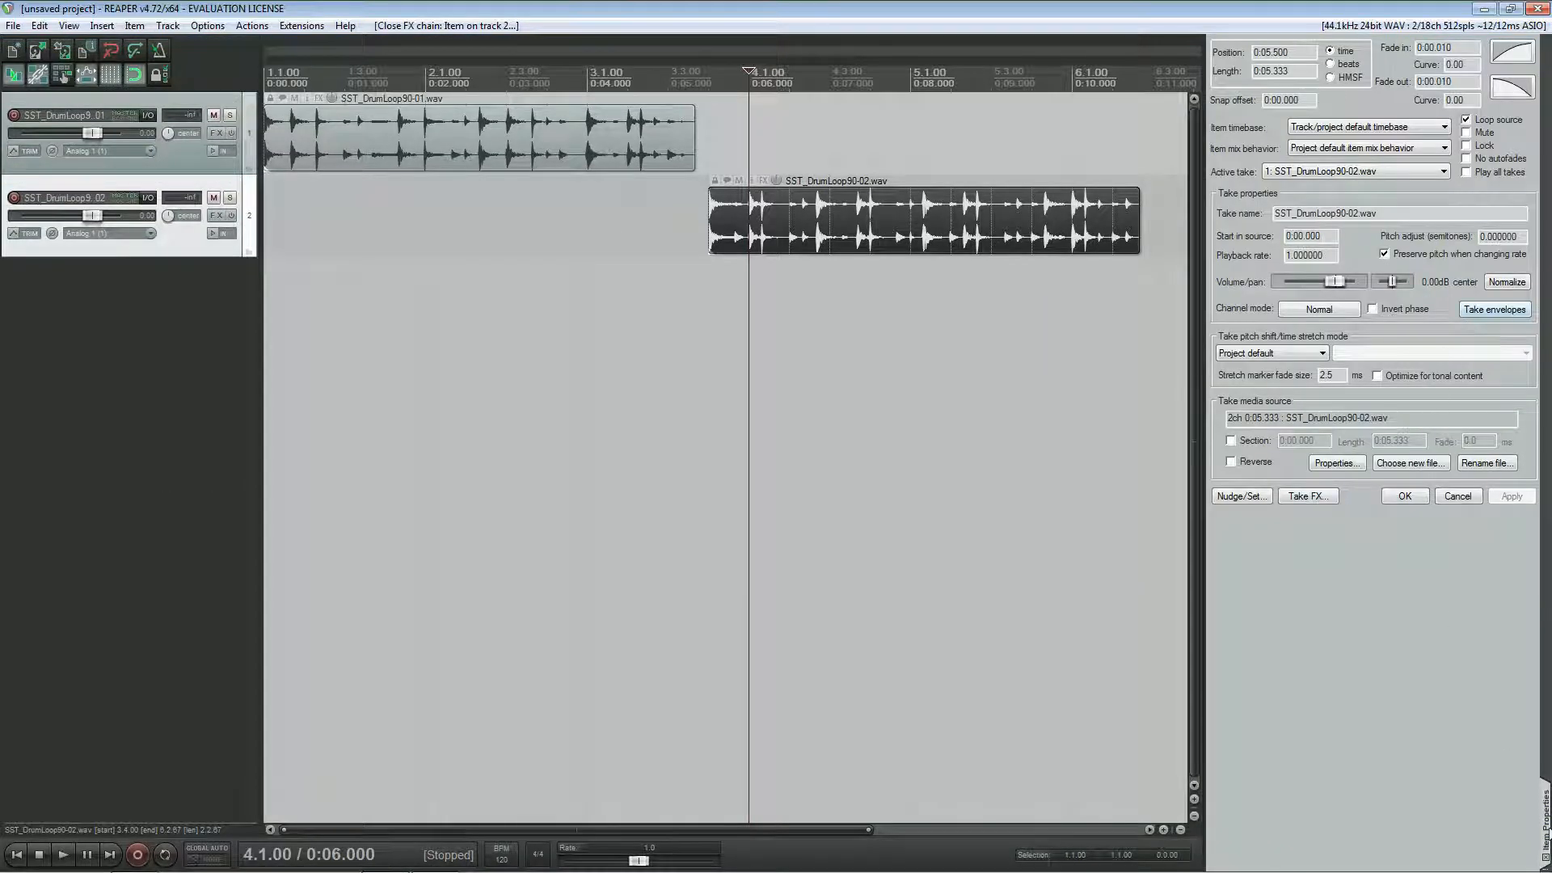
pyautogui.moveTo(1547, 830); pyautogui.dragTo(336, 854)
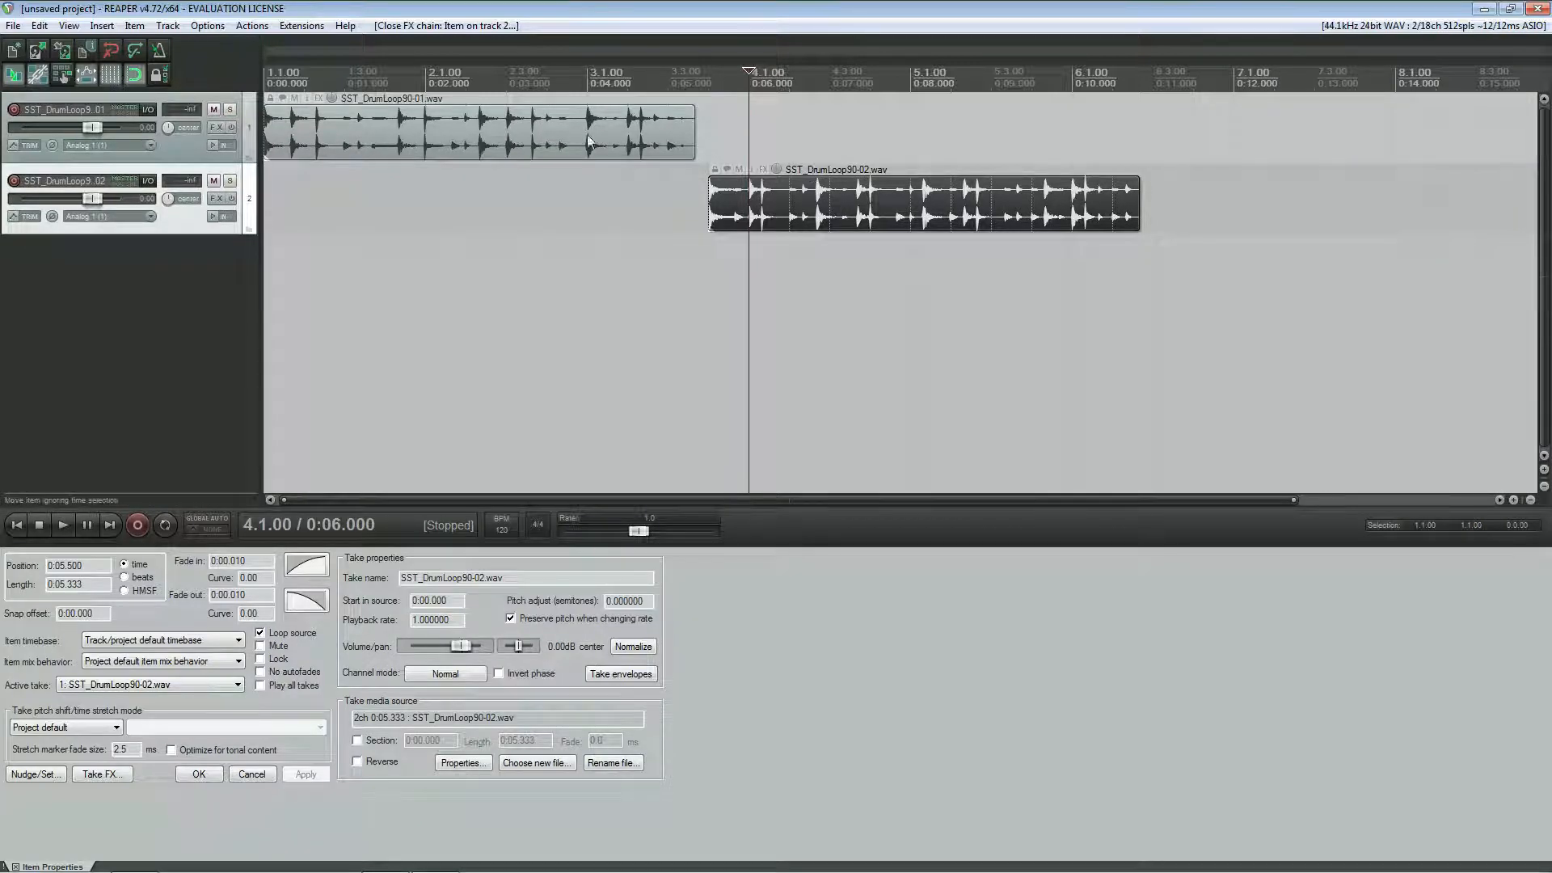
# Step: Select the two drum loop items alternately to compare their properties in the docked window
pyautogui.click(501, 120)
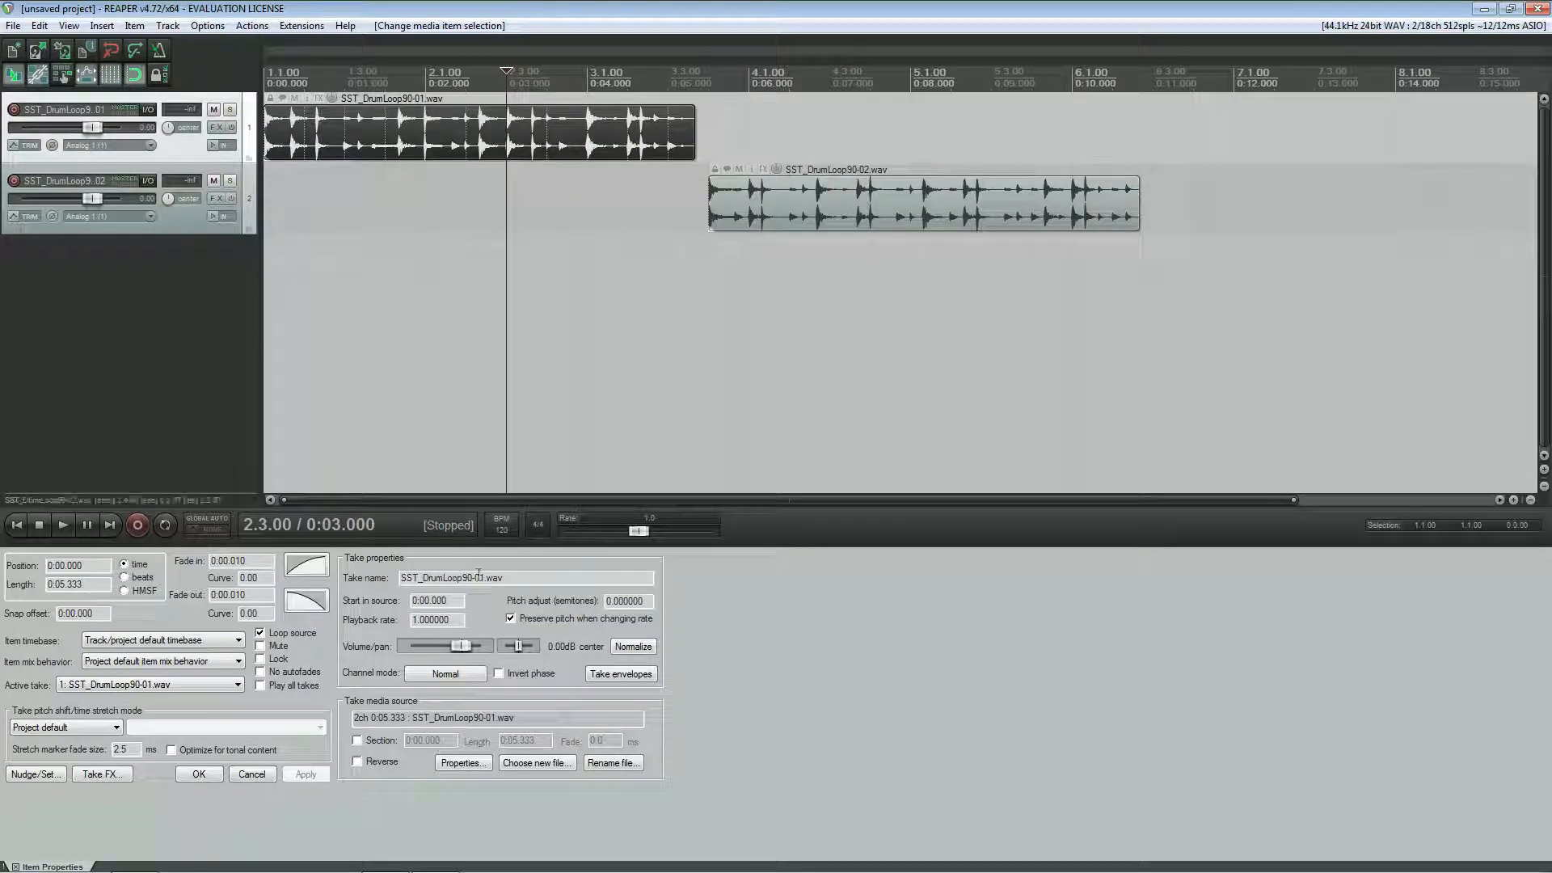
pyautogui.click(884, 218)
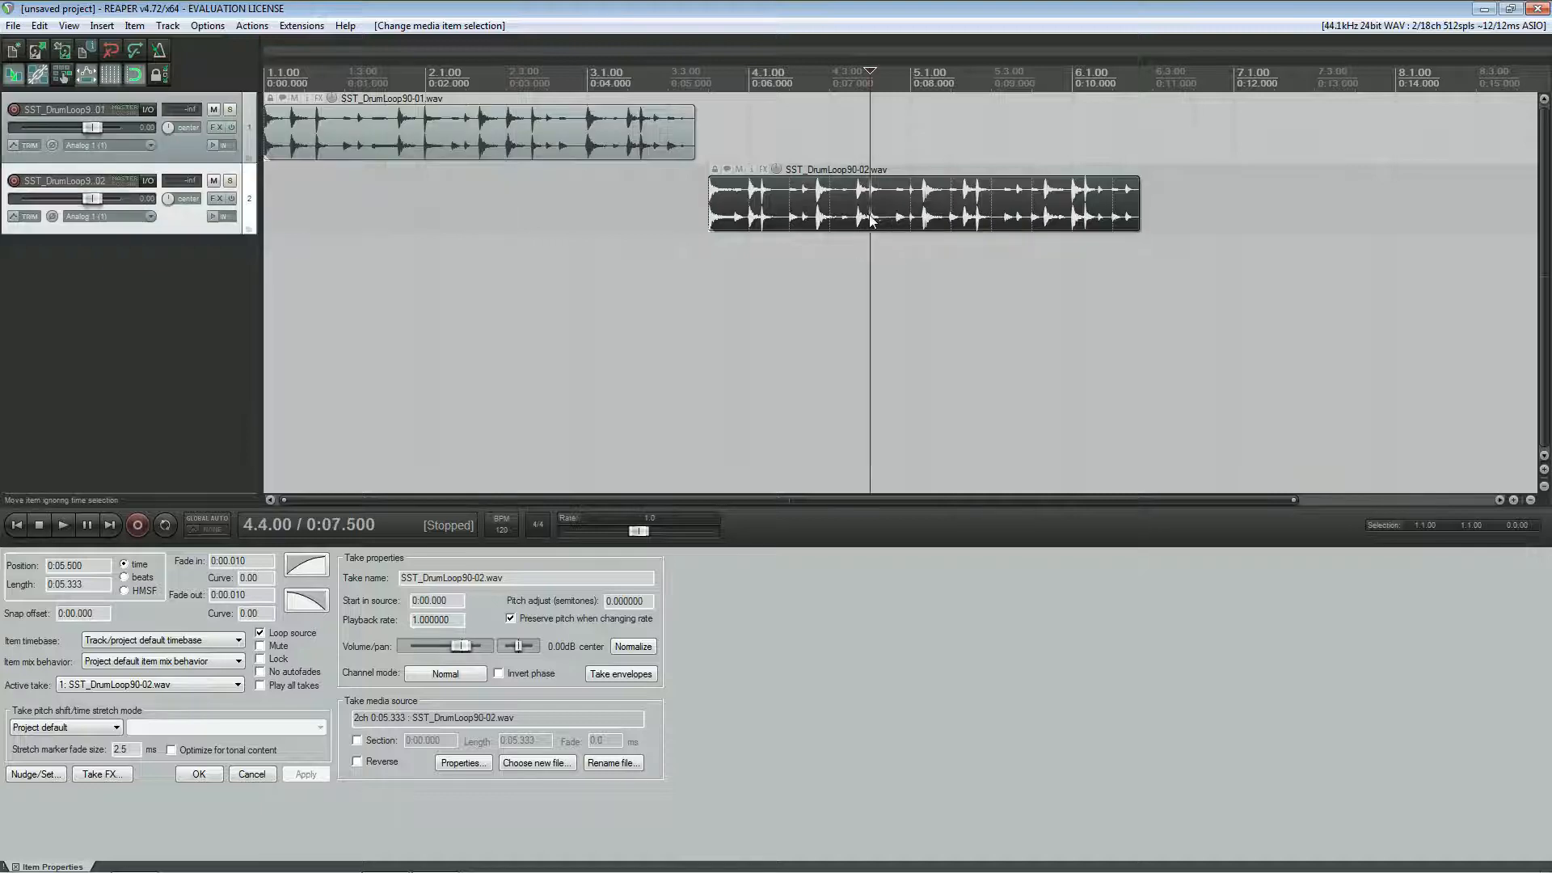
pyautogui.click(535, 144)
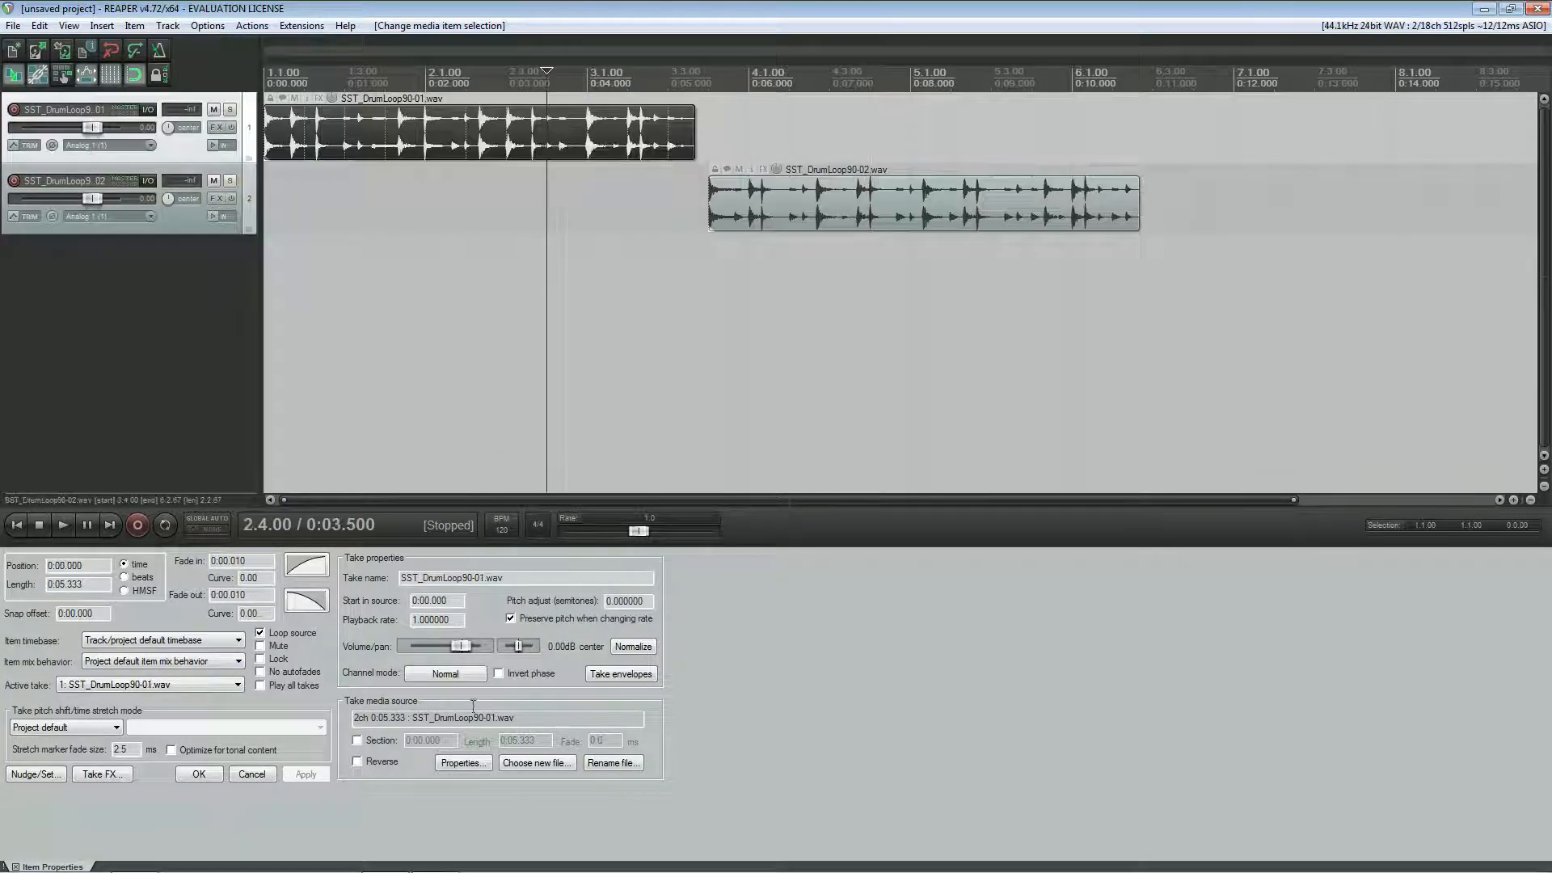
pyautogui.click(837, 216)
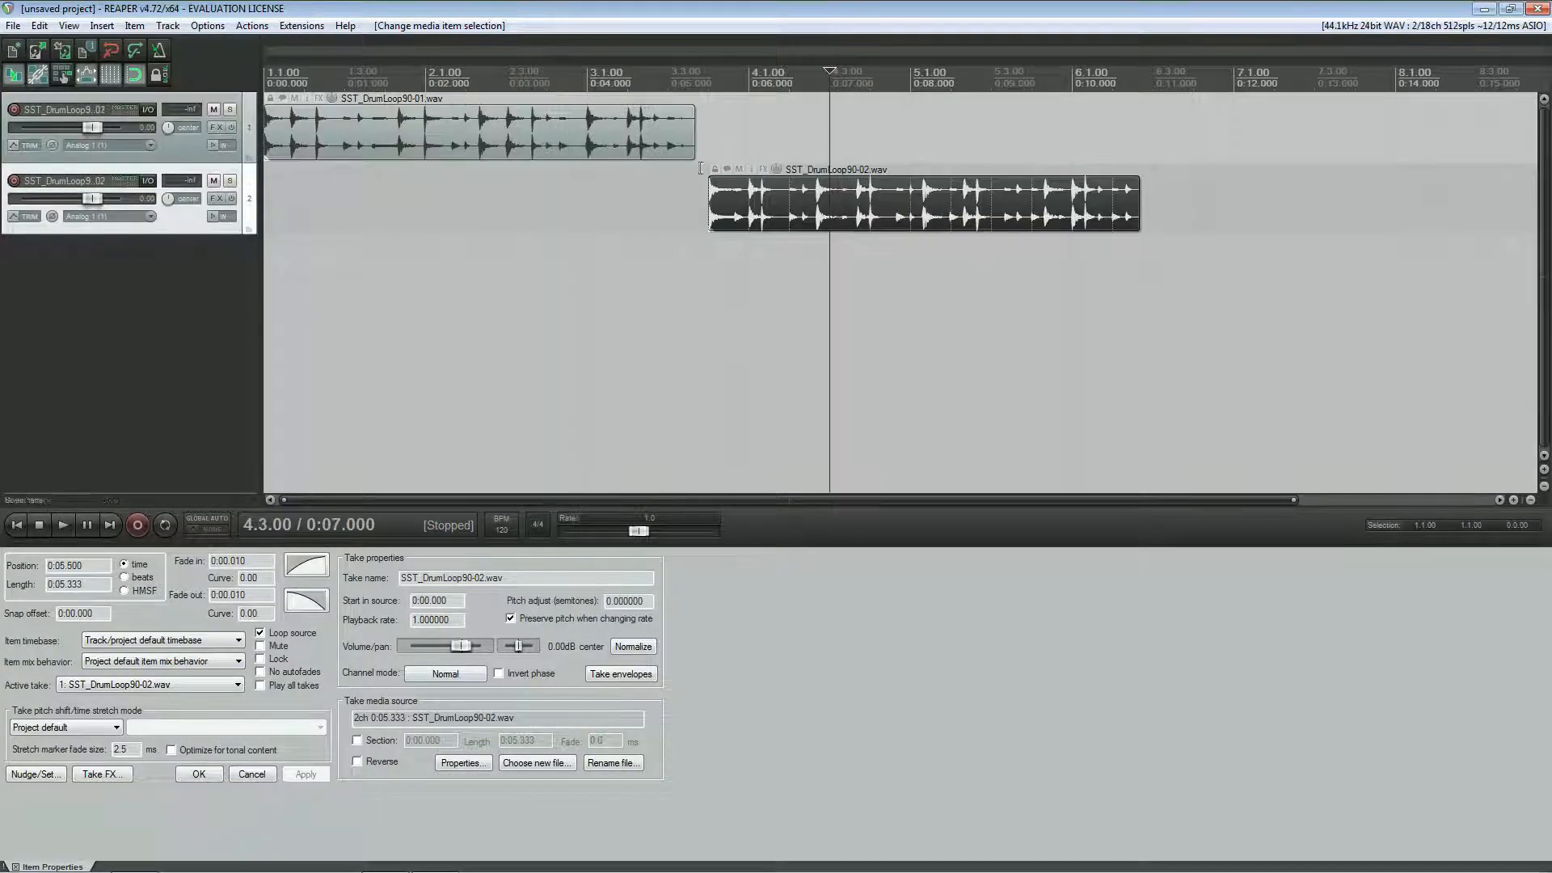
pyautogui.click(482, 129)
pyautogui.click(788, 191)
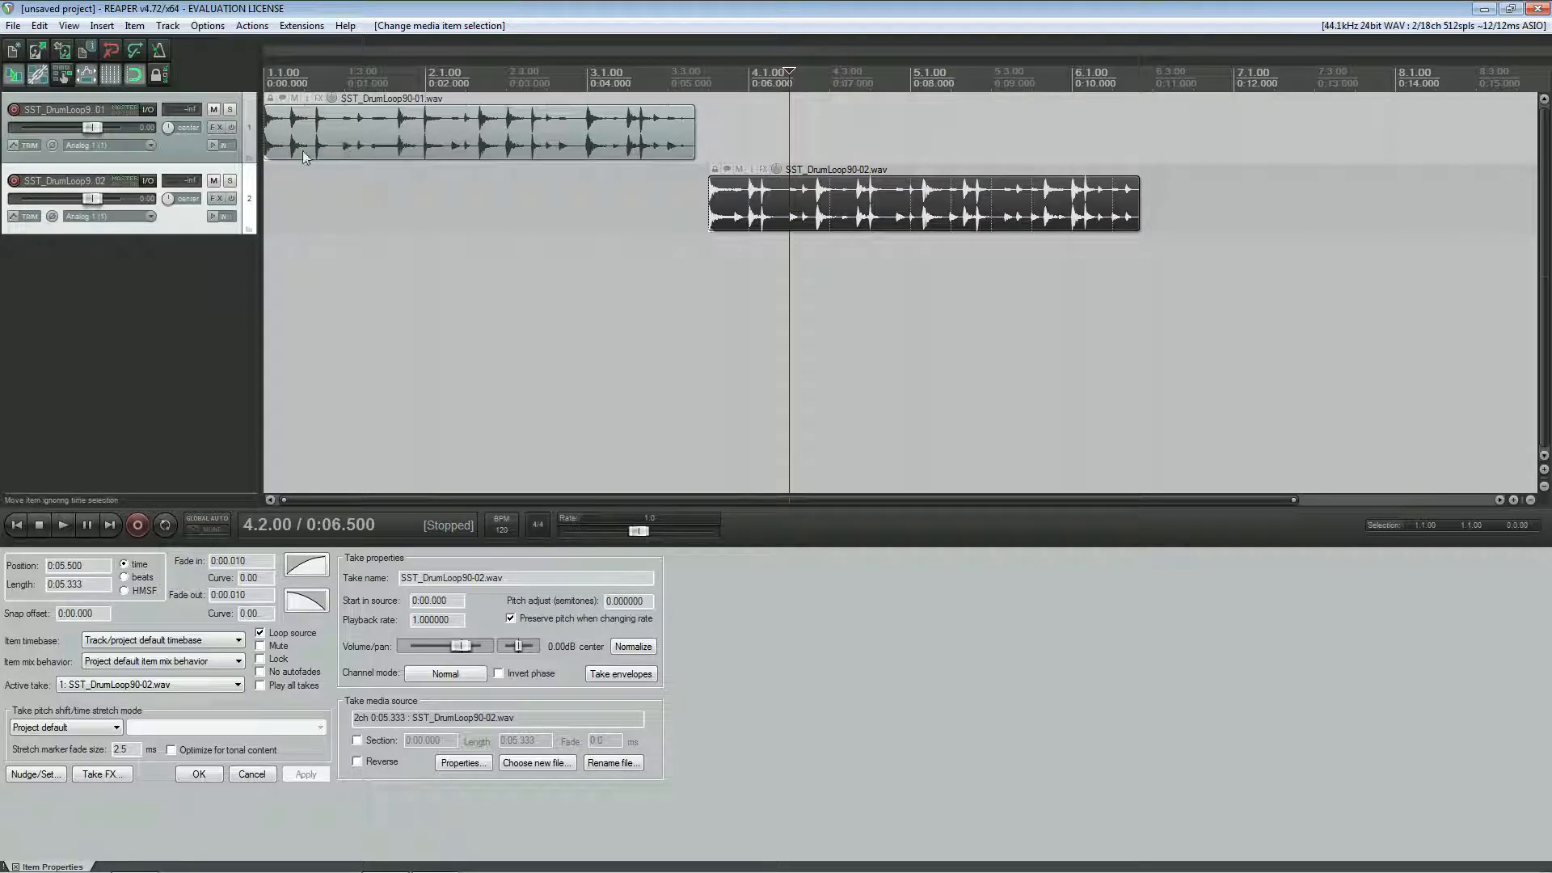
# Step: Hide and restore the track control panel, and close the docked item properties
pyautogui.doubleClick(259, 154)
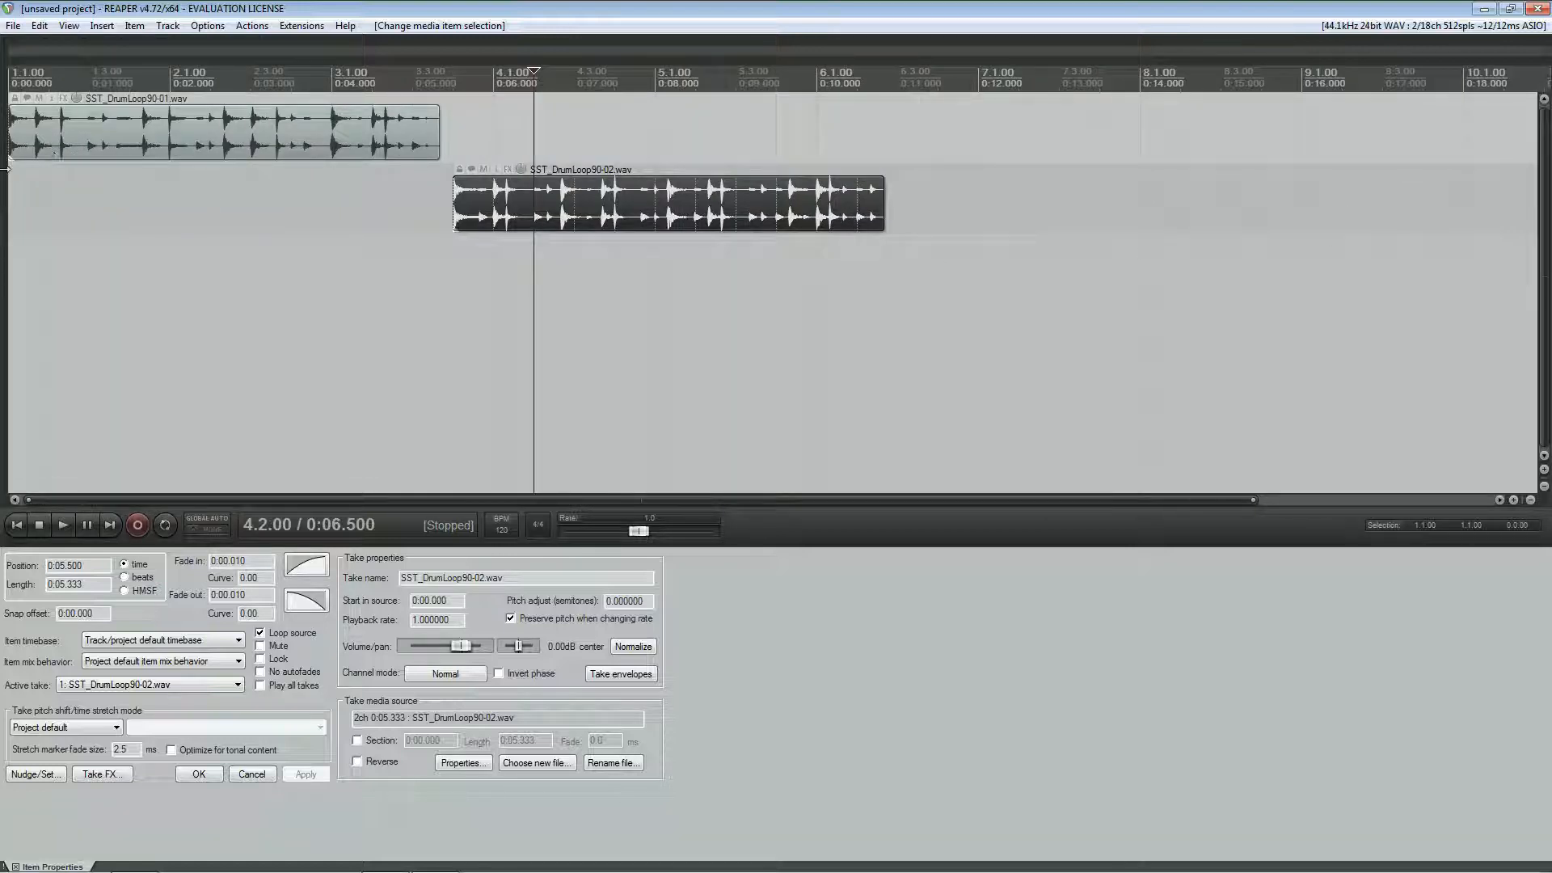
pyautogui.doubleClick(7, 168)
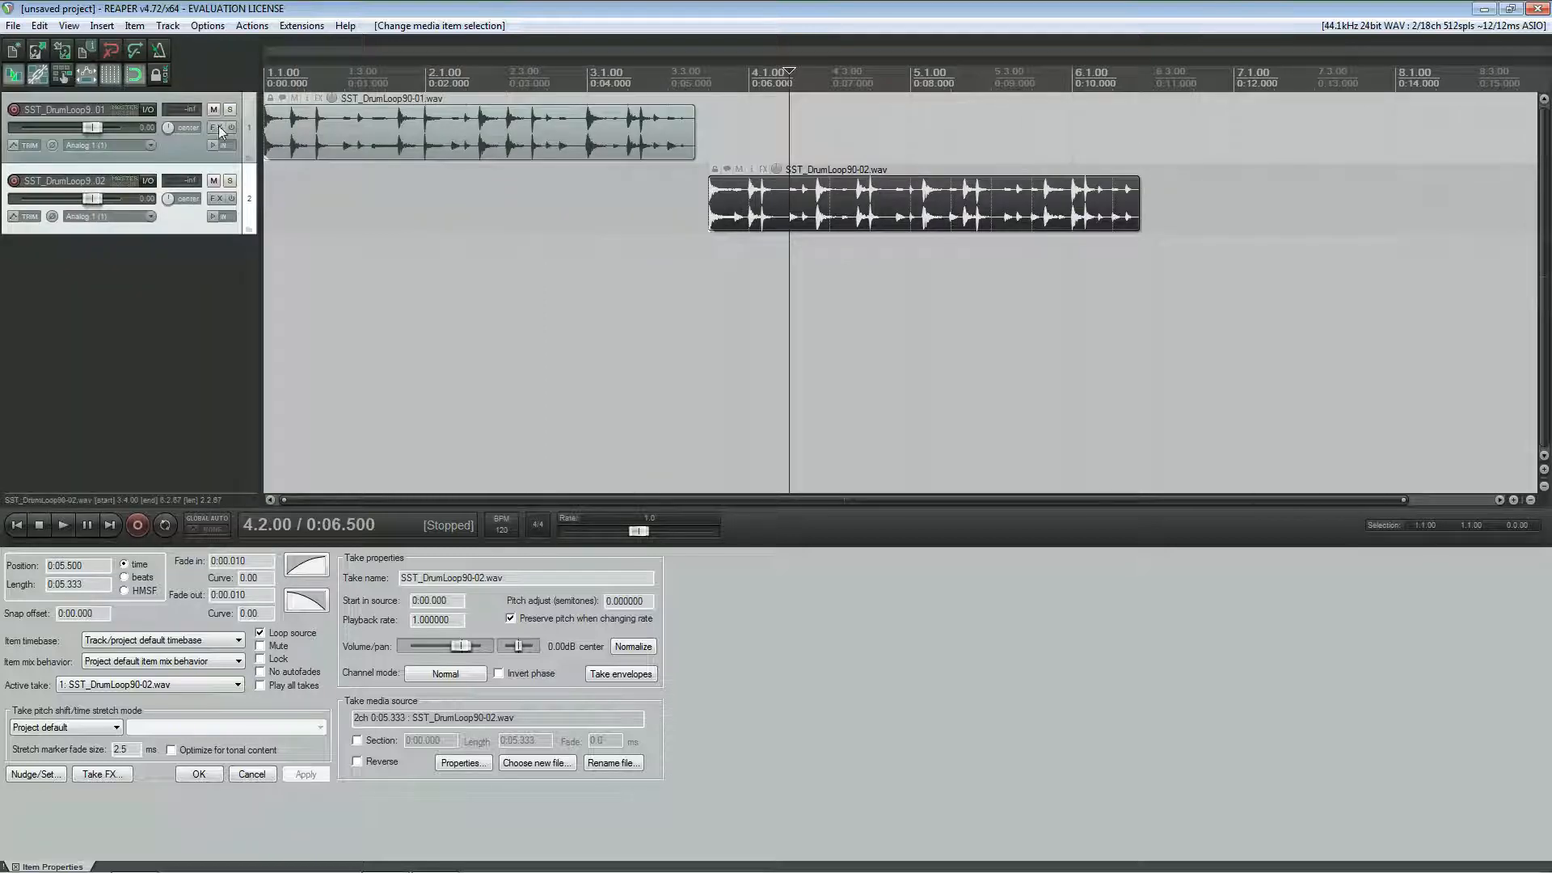
pyautogui.click(197, 773)
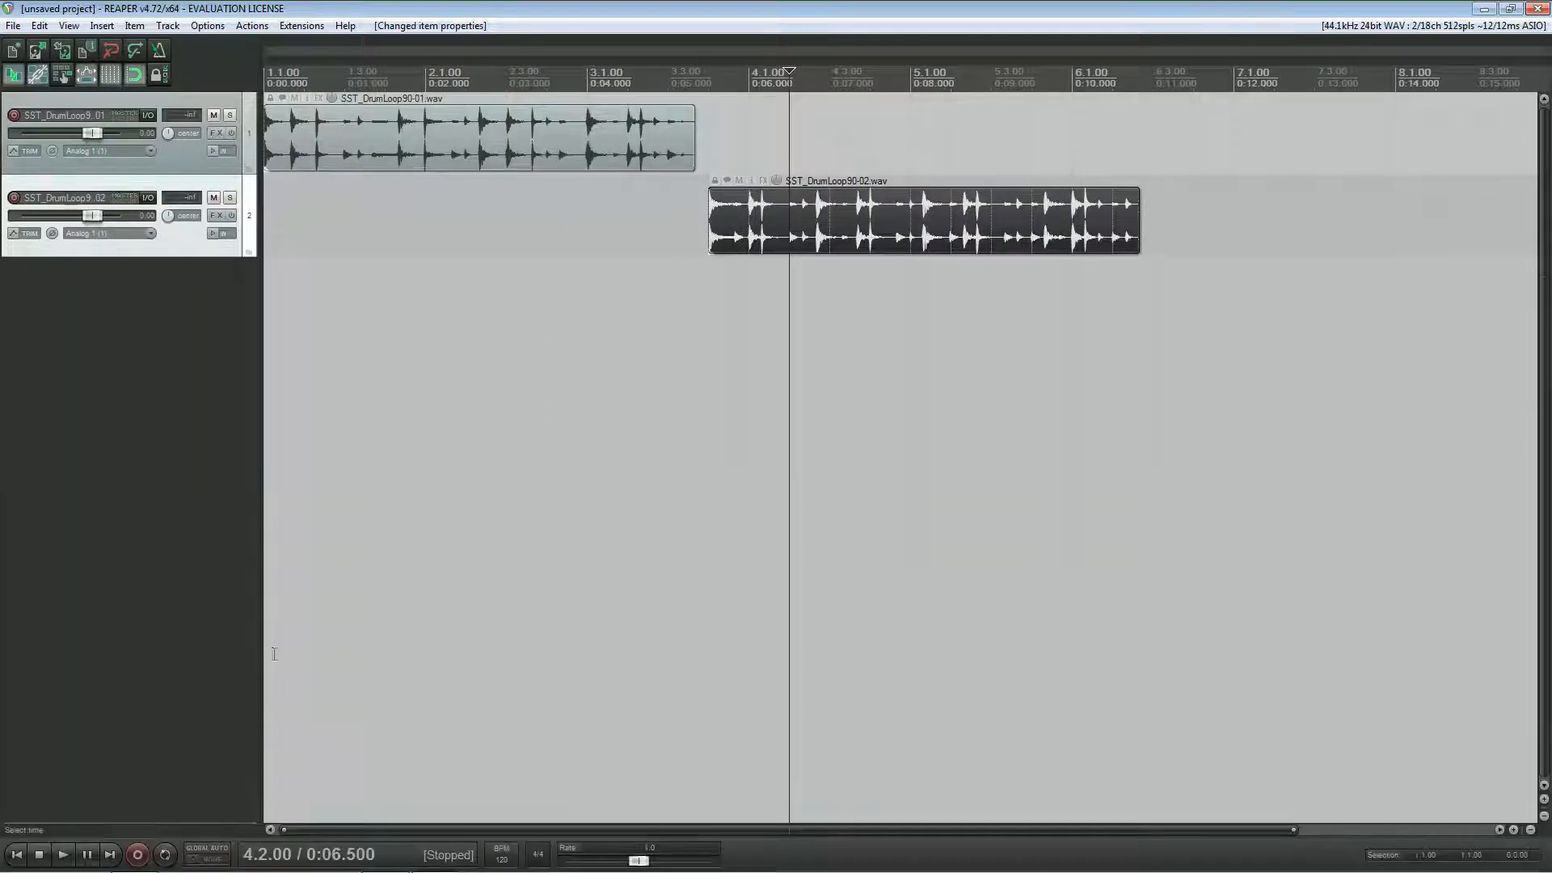
# Step: Adjust the SST_DrumLoop90-02.wav item's volume with its volume knob and reset it to the default
pyautogui.moveTo(790, 181)
pyautogui.mouseDown()
pyautogui.moveTo(775, 241)
pyautogui.moveTo(775, 141)
pyautogui.moveTo(792, 323)
pyautogui.moveTo(787, 181)
pyautogui.mouseUp()
pyautogui.doubleClick(786, 187)
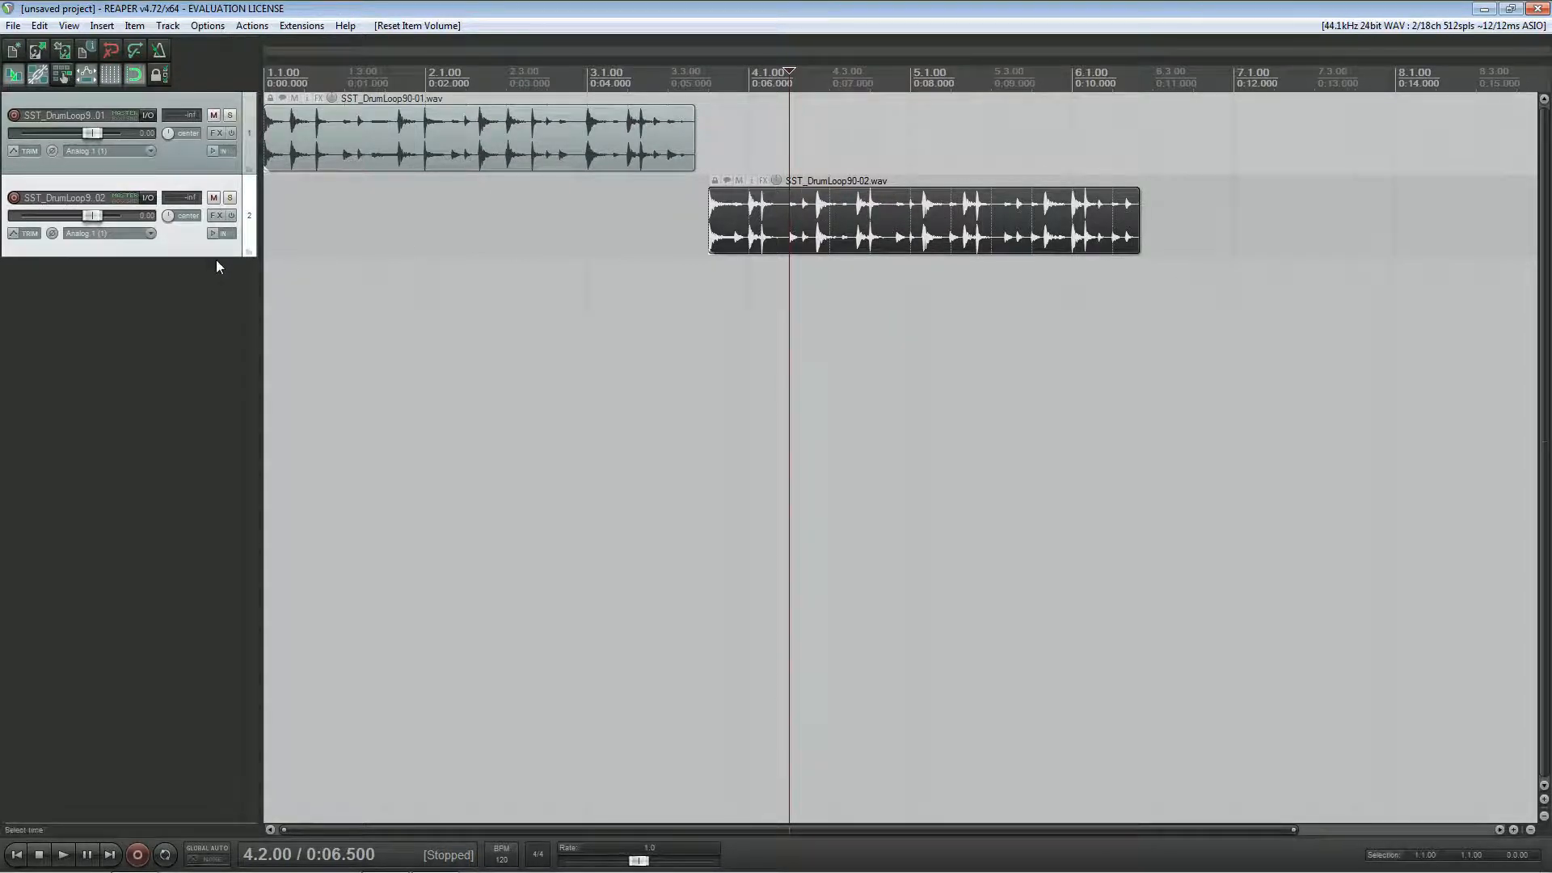
# Step: Increase the second track's height and make a time selection from 4.1.00 to 5.1.00 across its item
pyautogui.moveTo(216, 256); pyautogui.dragTo(235, 434)
pyautogui.scroll(2, 798, 282)
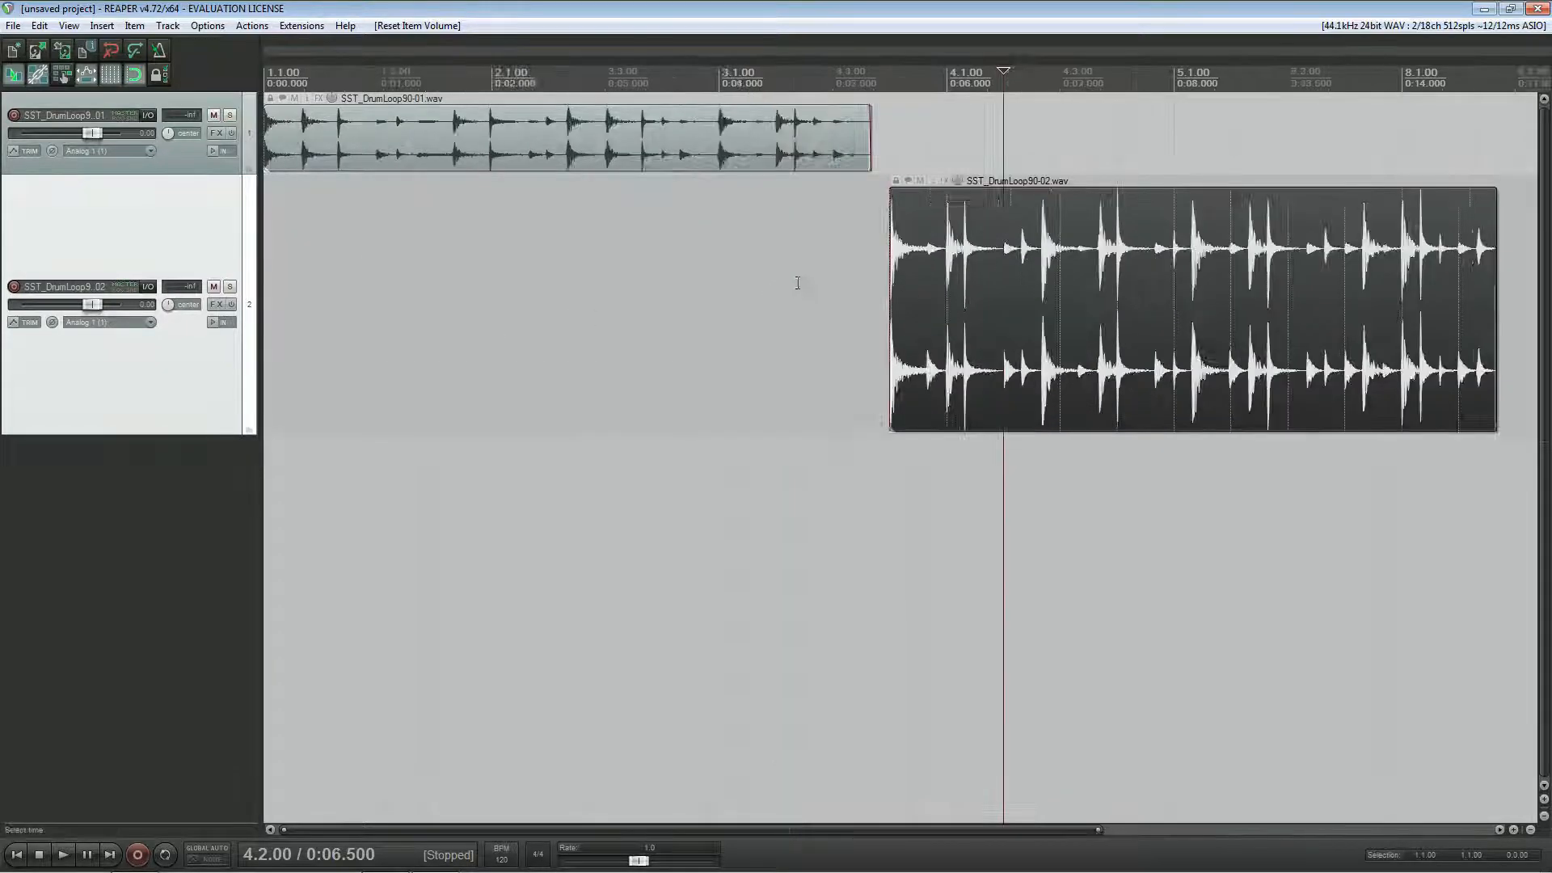
pyautogui.scroll(2, 798, 283)
pyautogui.moveTo(1195, 321); pyautogui.dragTo(775, 304)
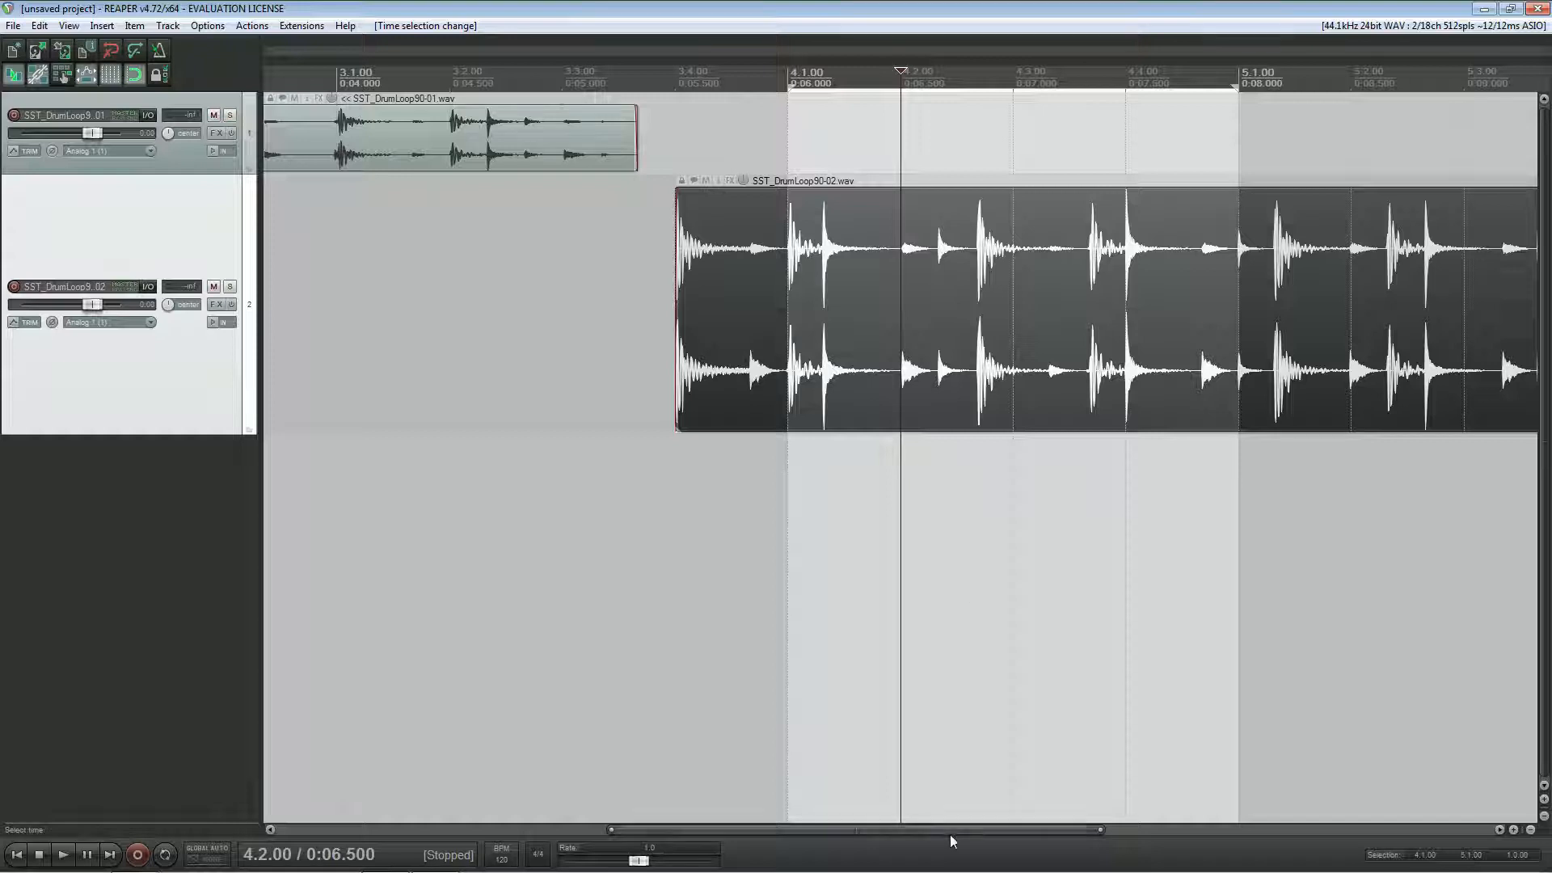
pyautogui.moveTo(954, 831); pyautogui.dragTo(1109, 829)
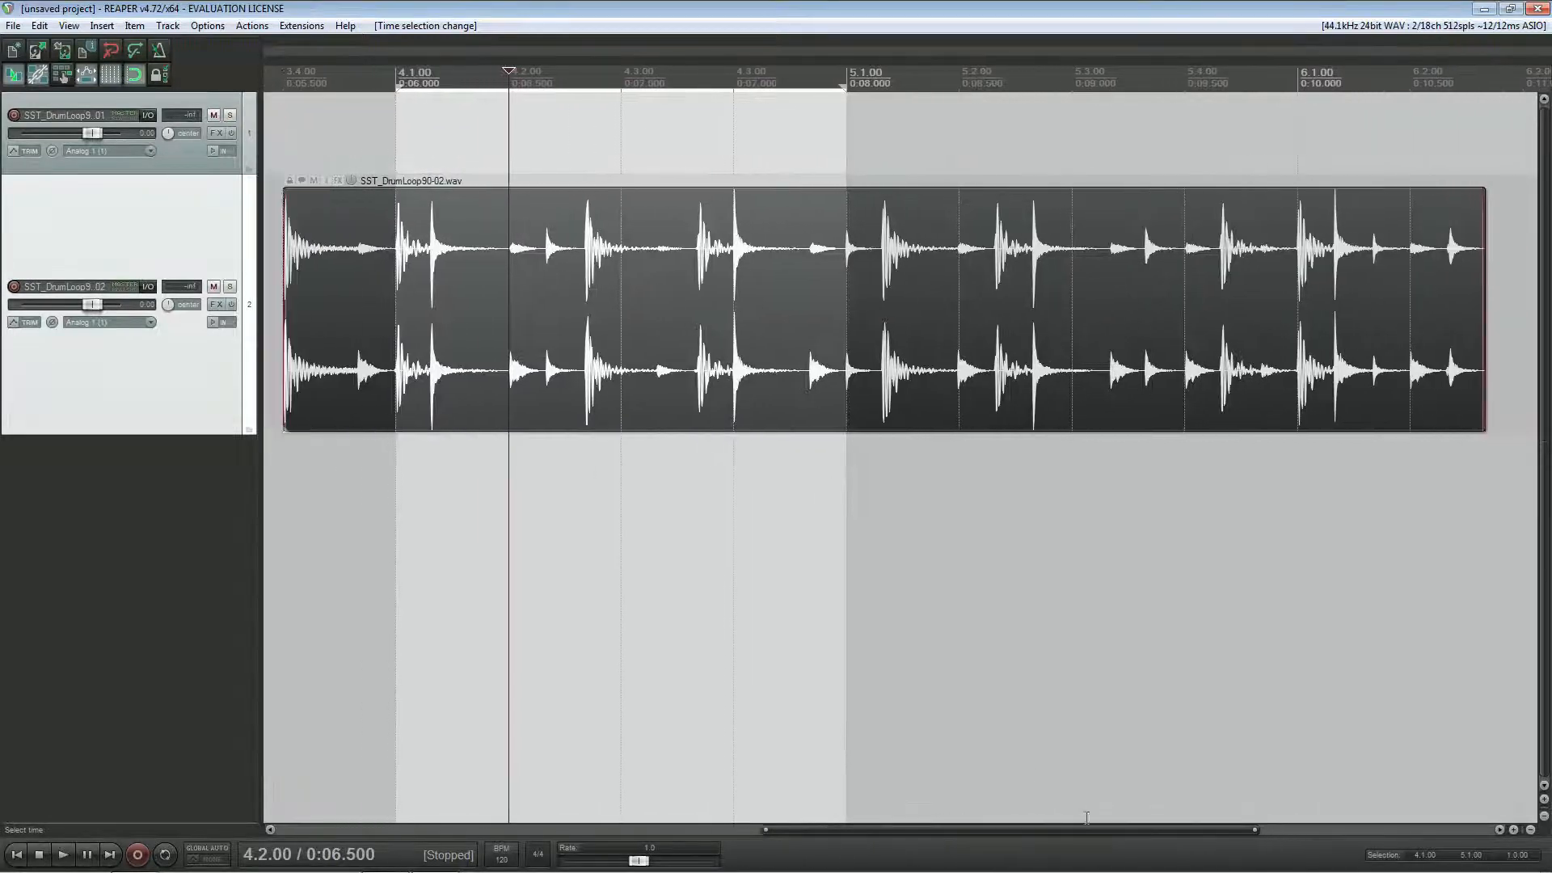
# Step: Add a take volume envelope to the SST_DrumLoop90-02.wav item and draw a freehand rising and falling curve along it
pyautogui.doubleClick(329, 186)
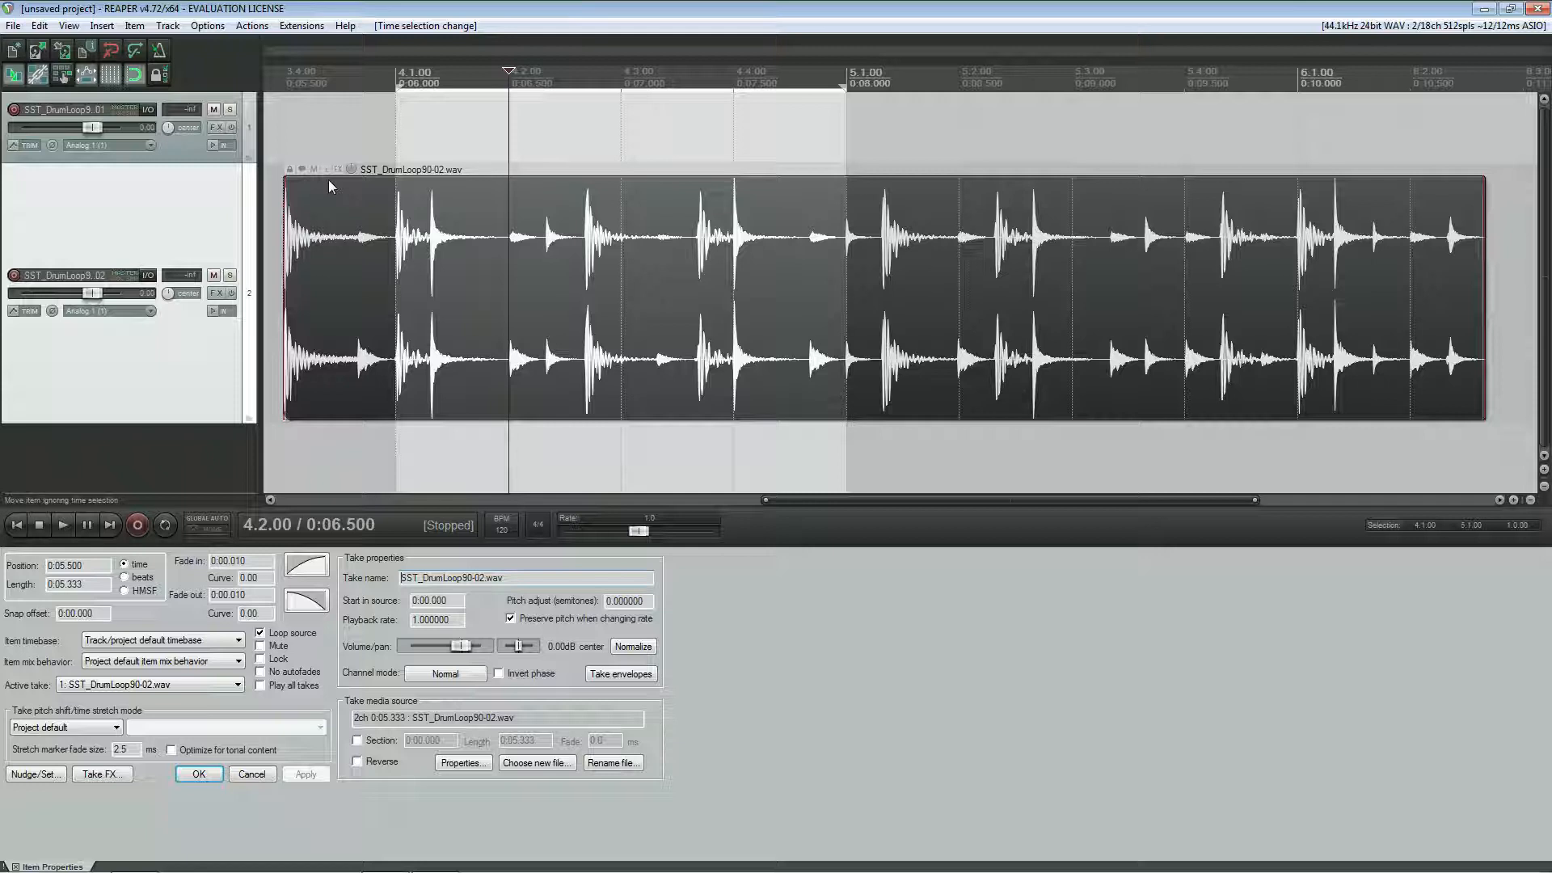
pyautogui.click(634, 674)
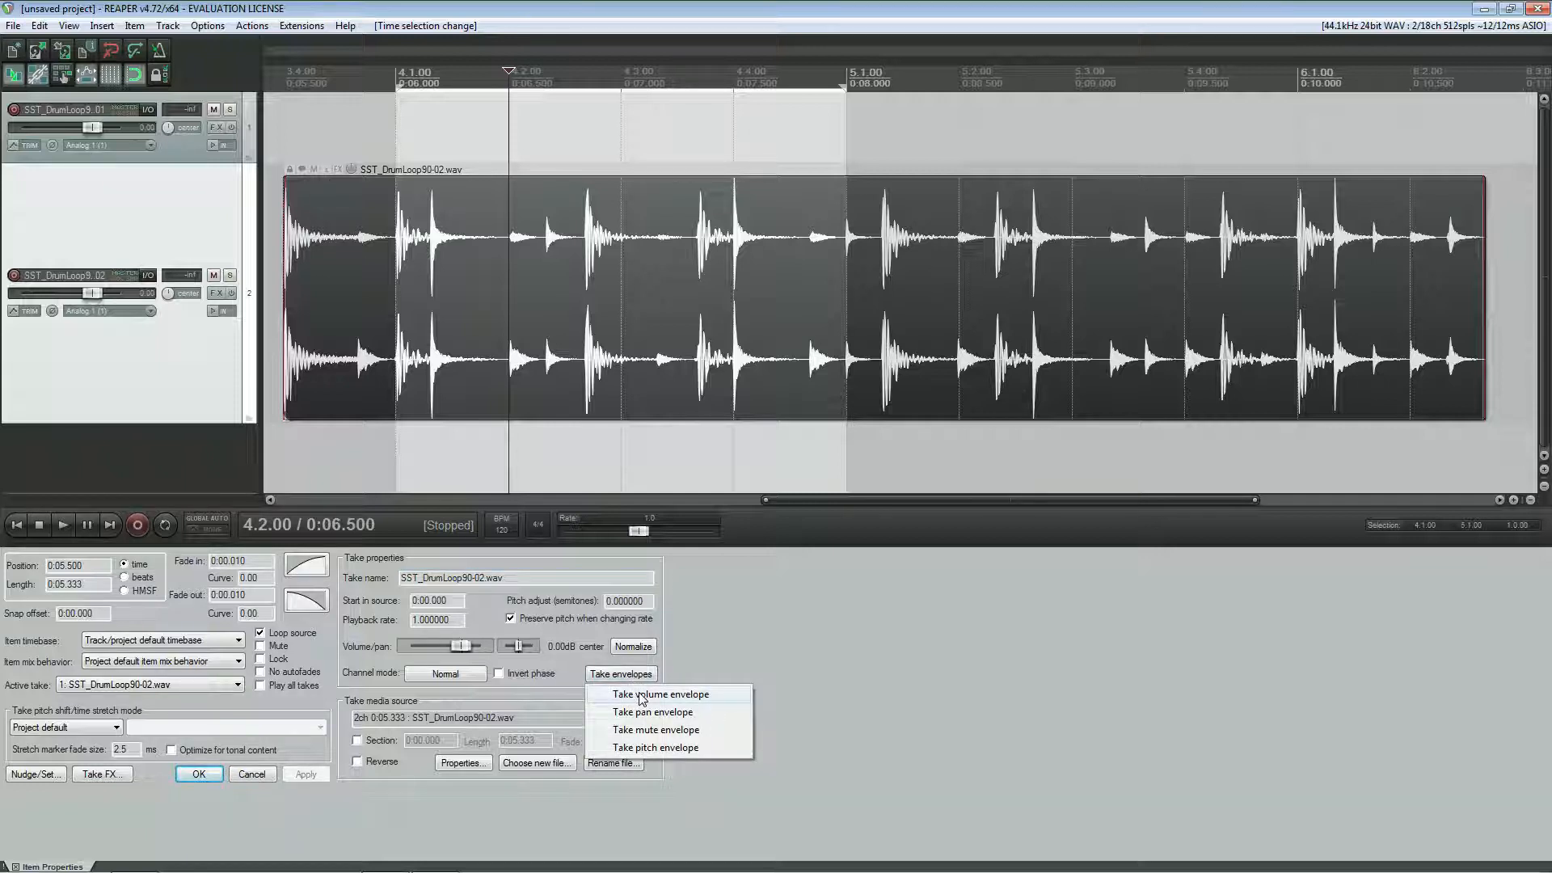
pyautogui.click(642, 695)
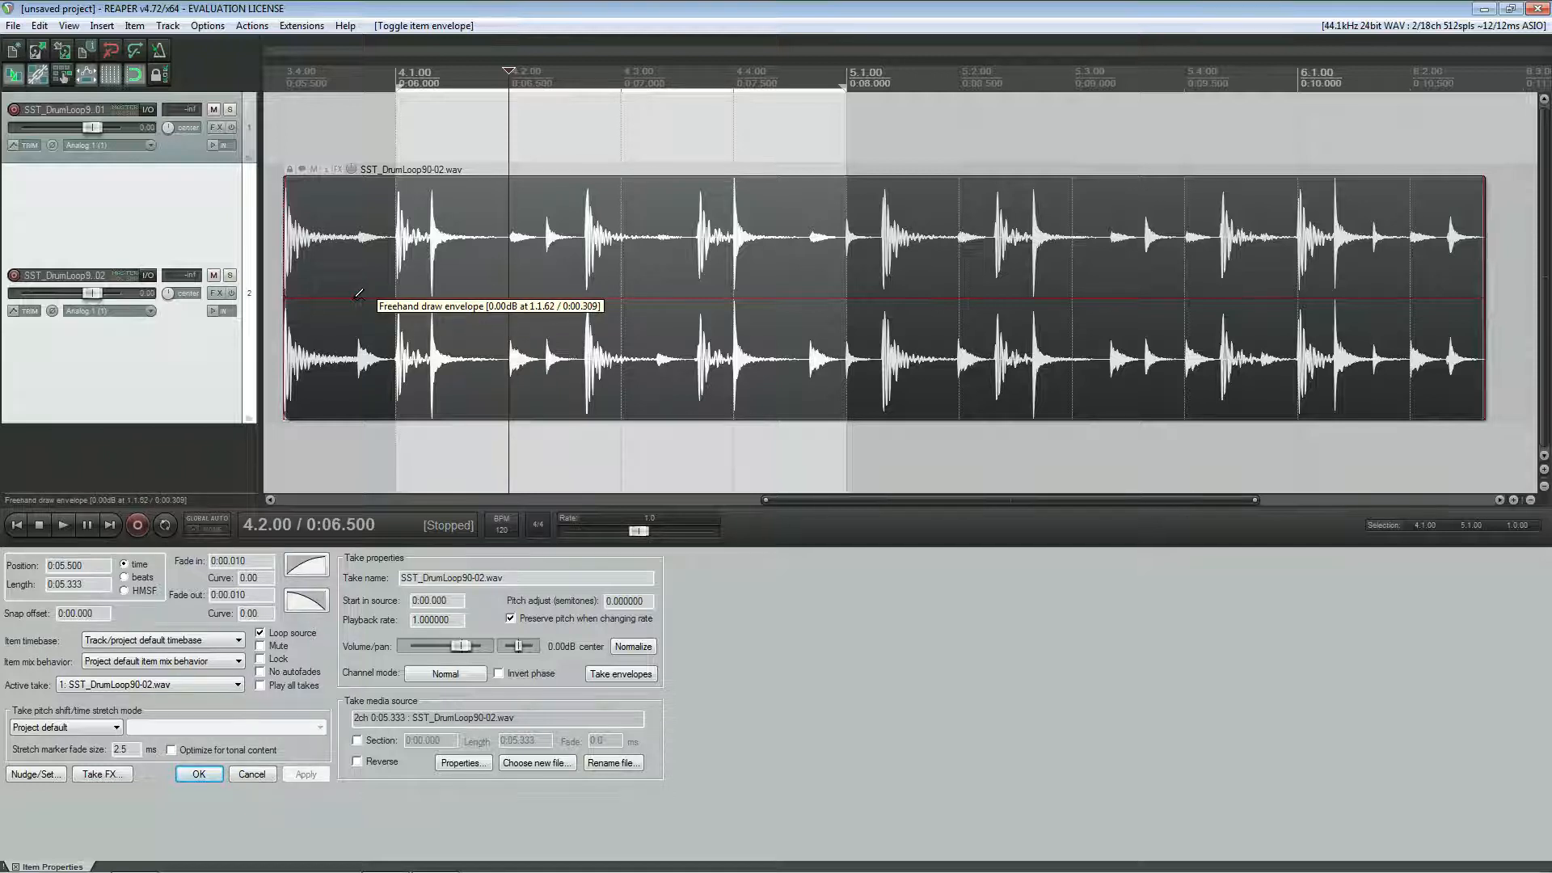
pyautogui.moveTo(358, 295)
pyautogui.mouseDown()
pyautogui.moveTo(412, 239)
pyautogui.moveTo(540, 359)
pyautogui.moveTo(565, 407)
pyautogui.moveTo(772, 412)
pyautogui.moveTo(845, 401)
pyautogui.moveTo(1002, 246)
pyautogui.moveTo(1119, 233)
pyautogui.moveTo(1168, 347)
pyautogui.moveTo(1213, 402)
pyautogui.moveTo(1299, 391)
pyautogui.moveTo(1416, 299)
pyautogui.mouseUp()
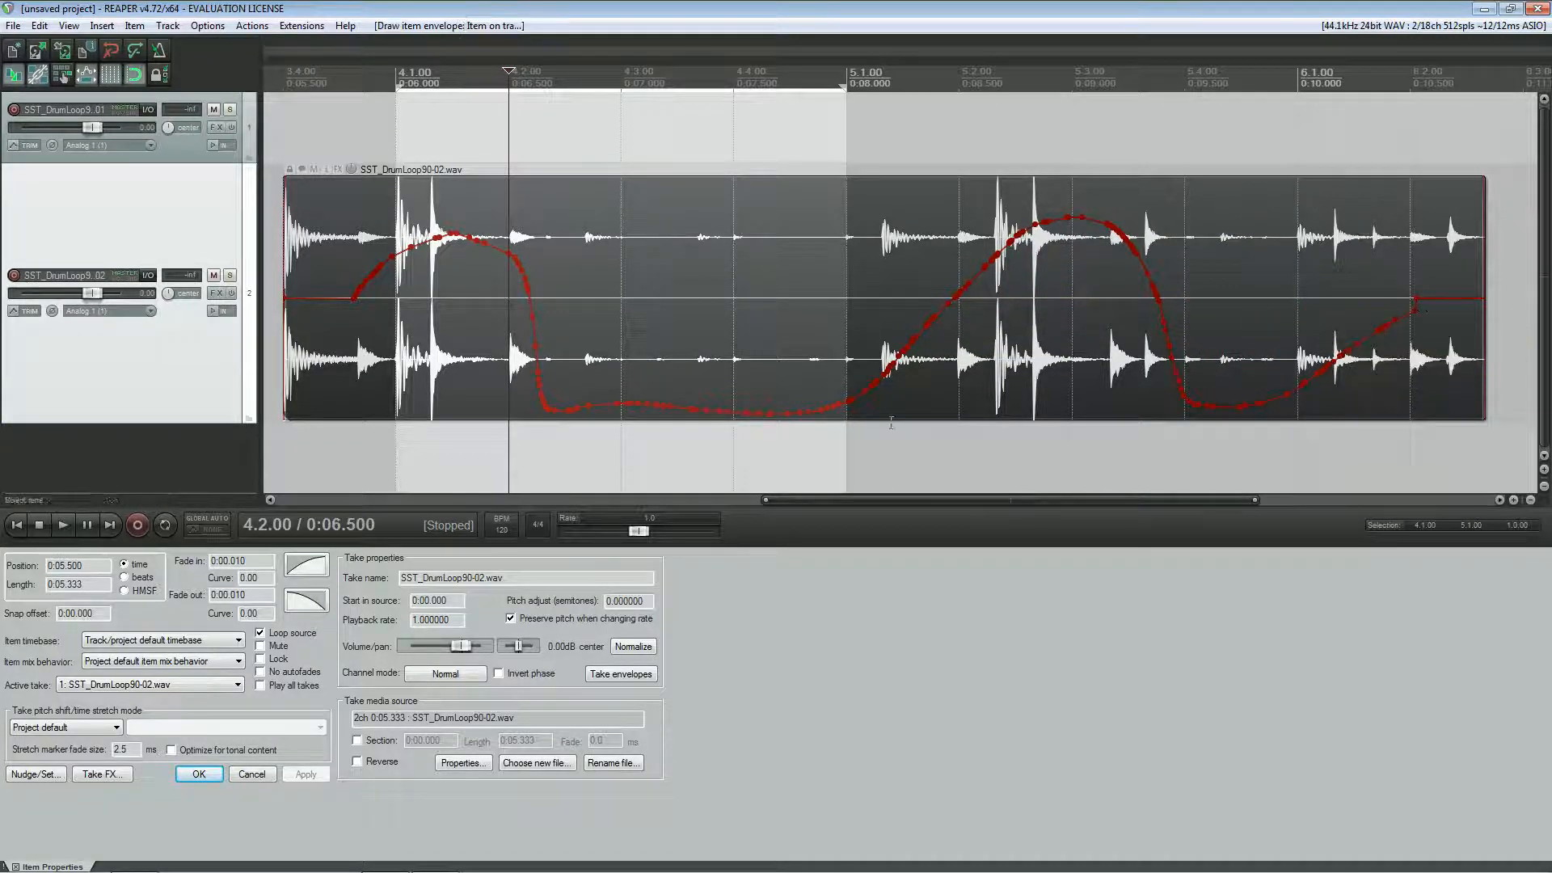
# Step: Hide and show the take volume envelope of SST_DrumLoop90-02.wav from its item properties, and close the properties
pyautogui.click(650, 675)
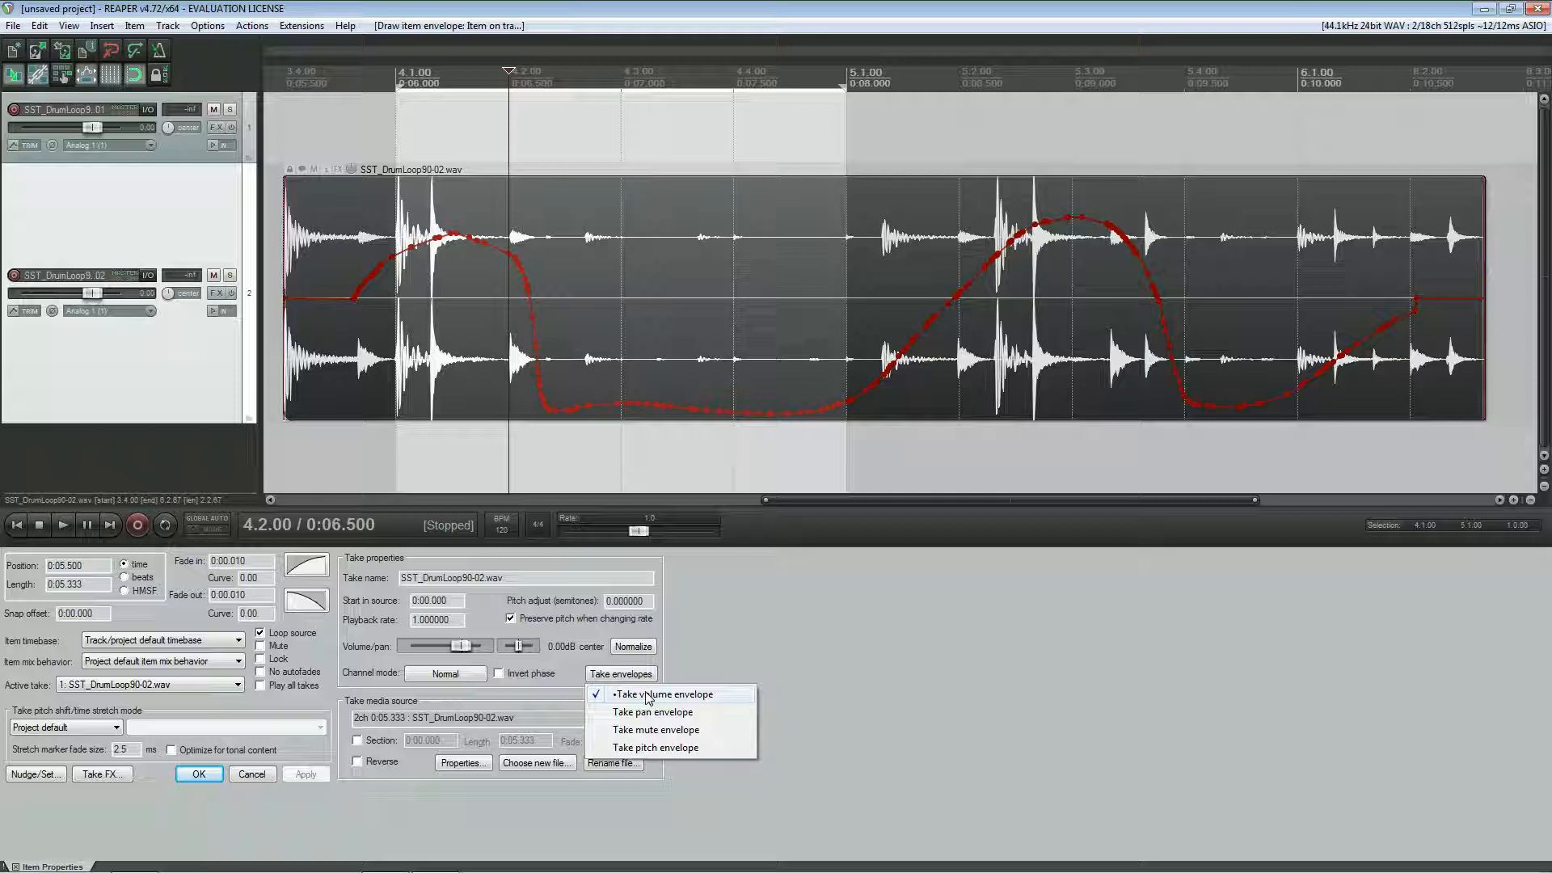
pyautogui.click(648, 695)
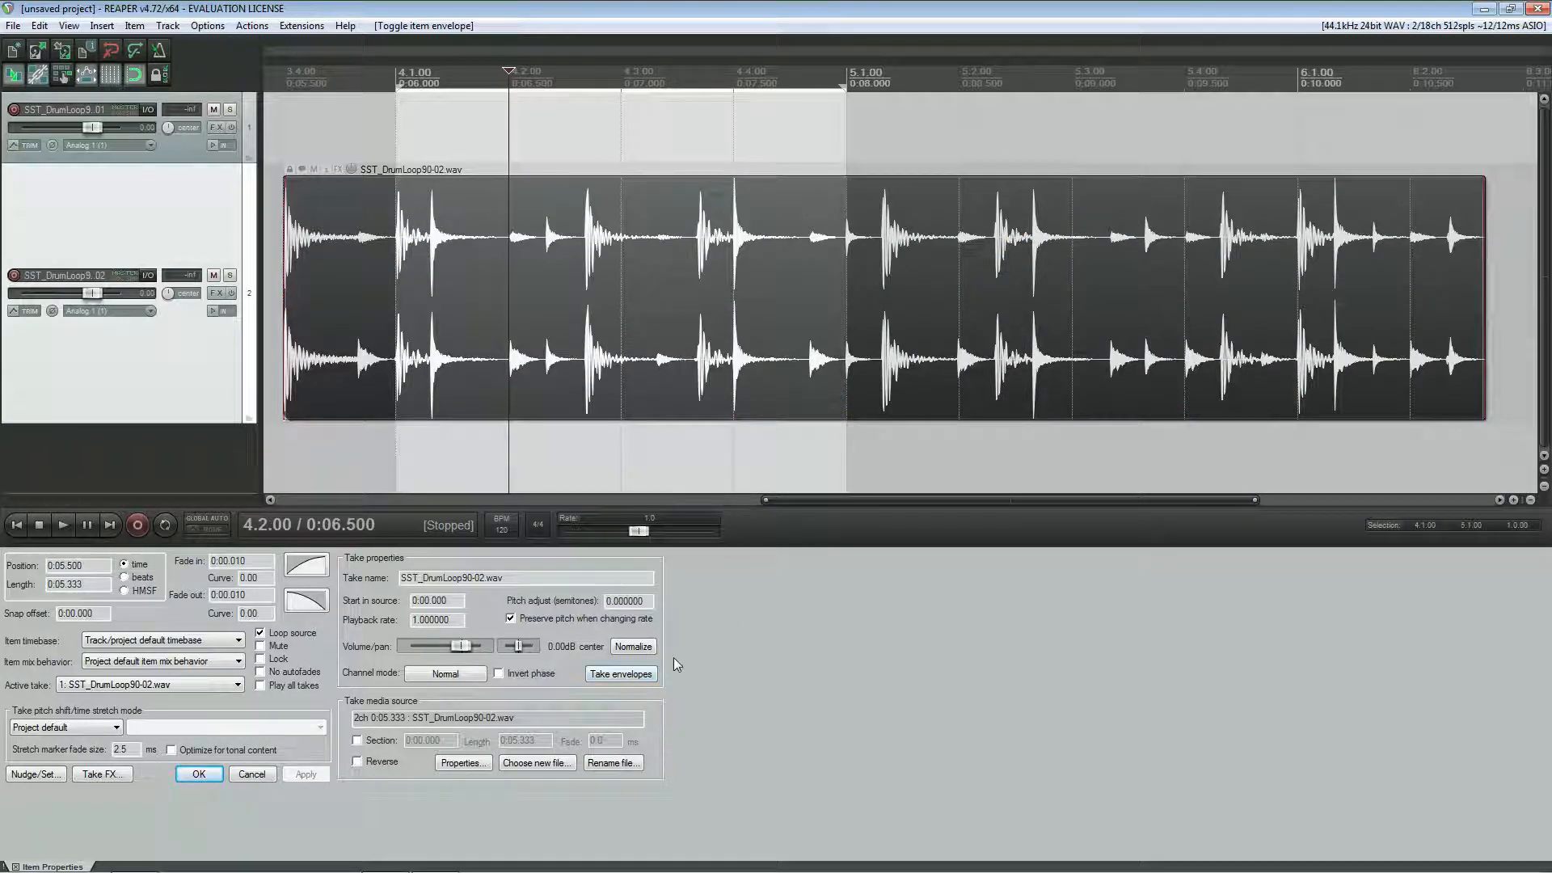
pyautogui.click(648, 676)
pyautogui.click(647, 695)
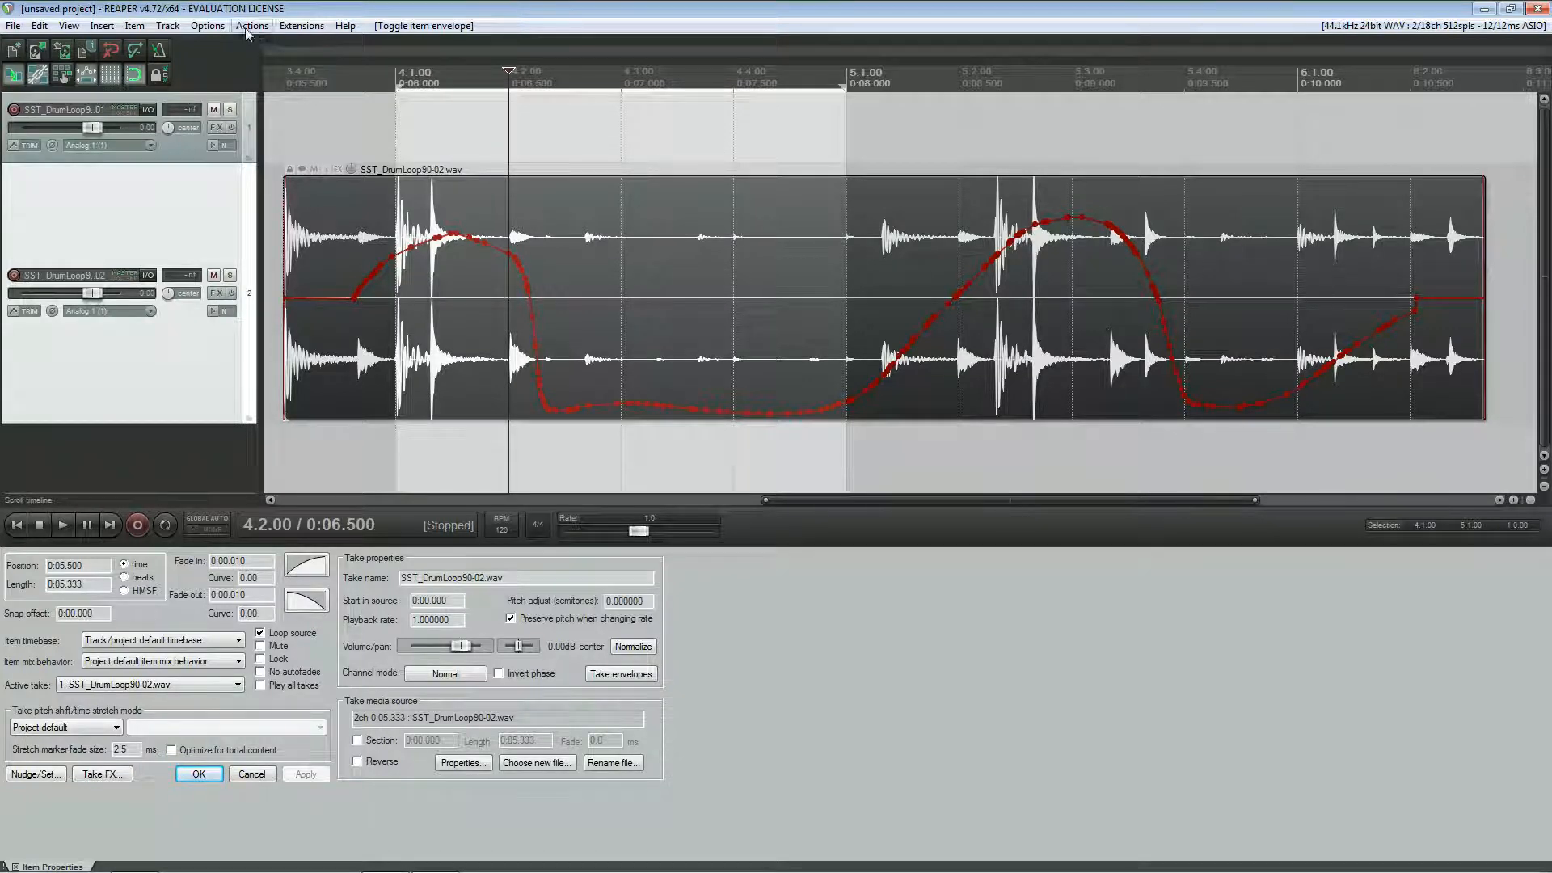
pyautogui.click(199, 773)
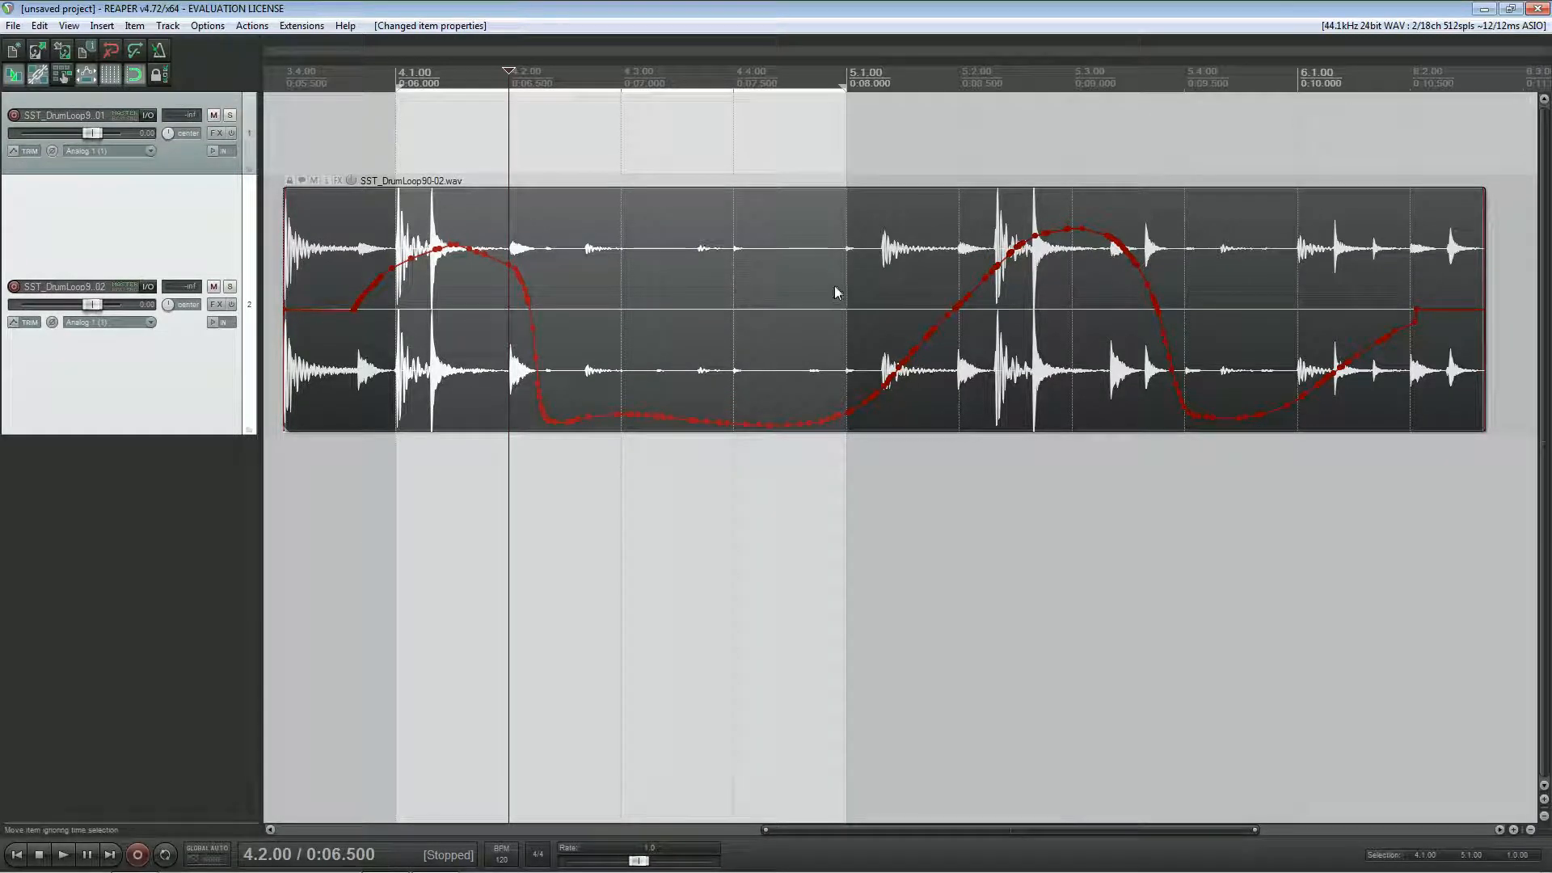
# Step: Filter the action list for "take env" and select the action Take: Toggle take volume envelope
pyautogui.click(252, 25)
pyautogui.click(274, 40)
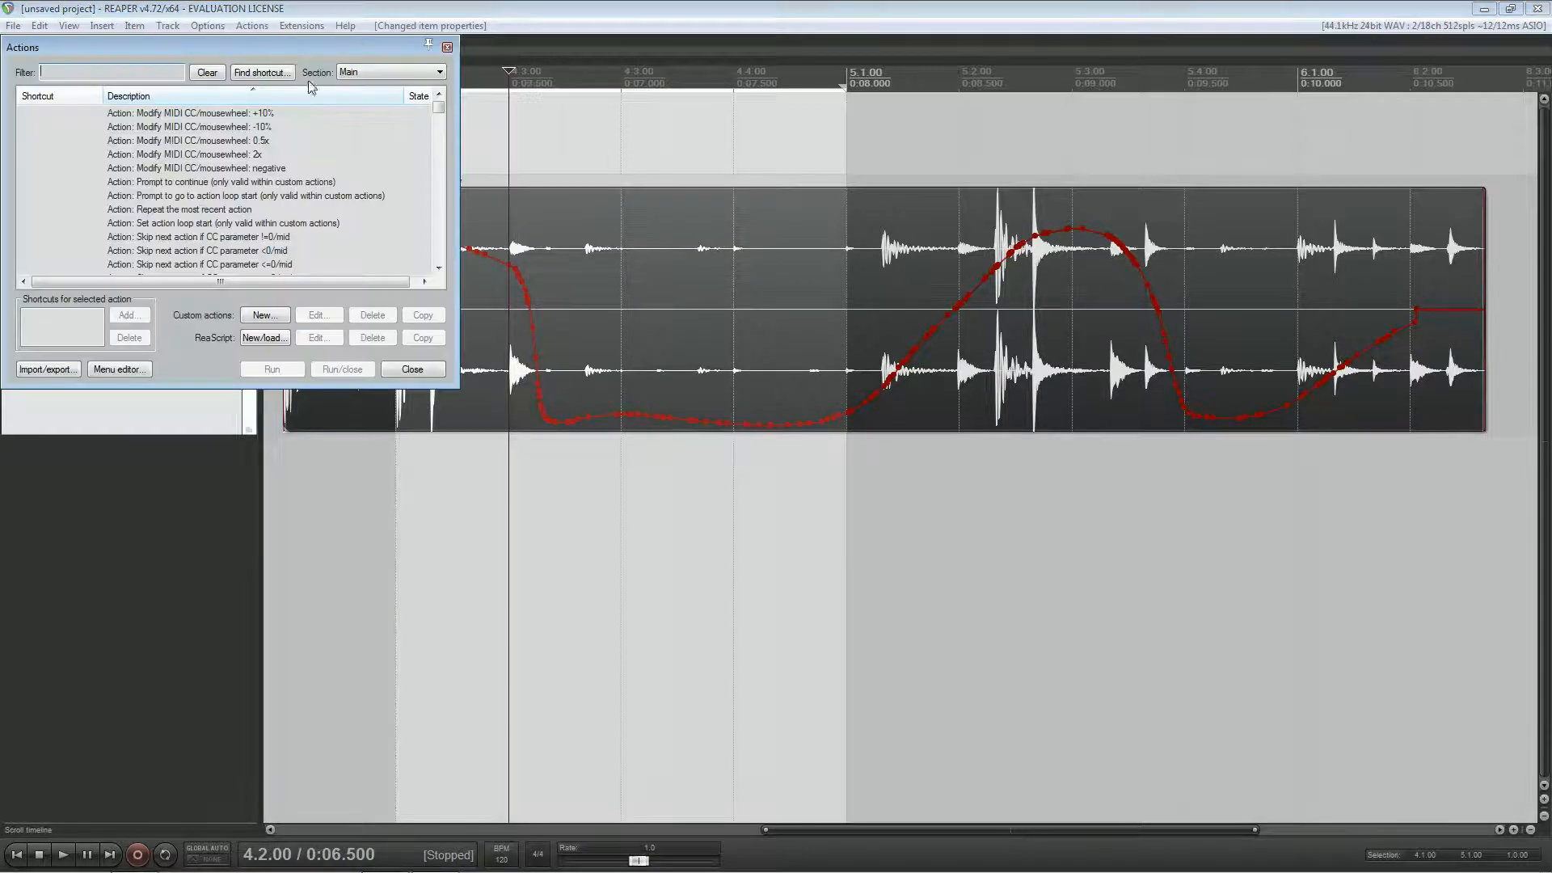
pyautogui.moveTo(249, 47); pyautogui.dragTo(946, 197)
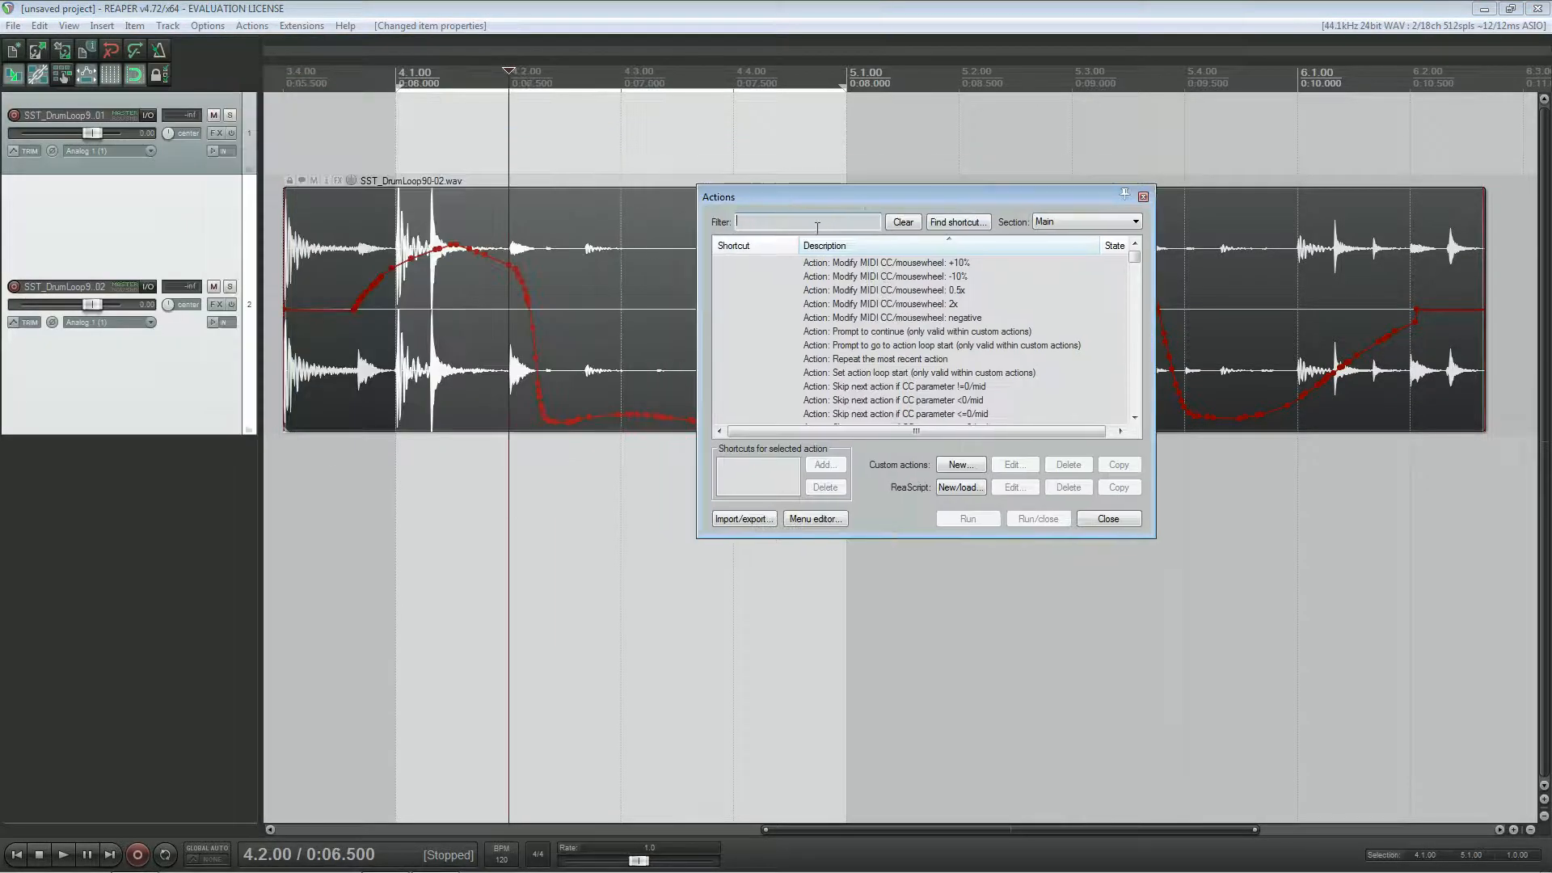
pyautogui.write('take en')
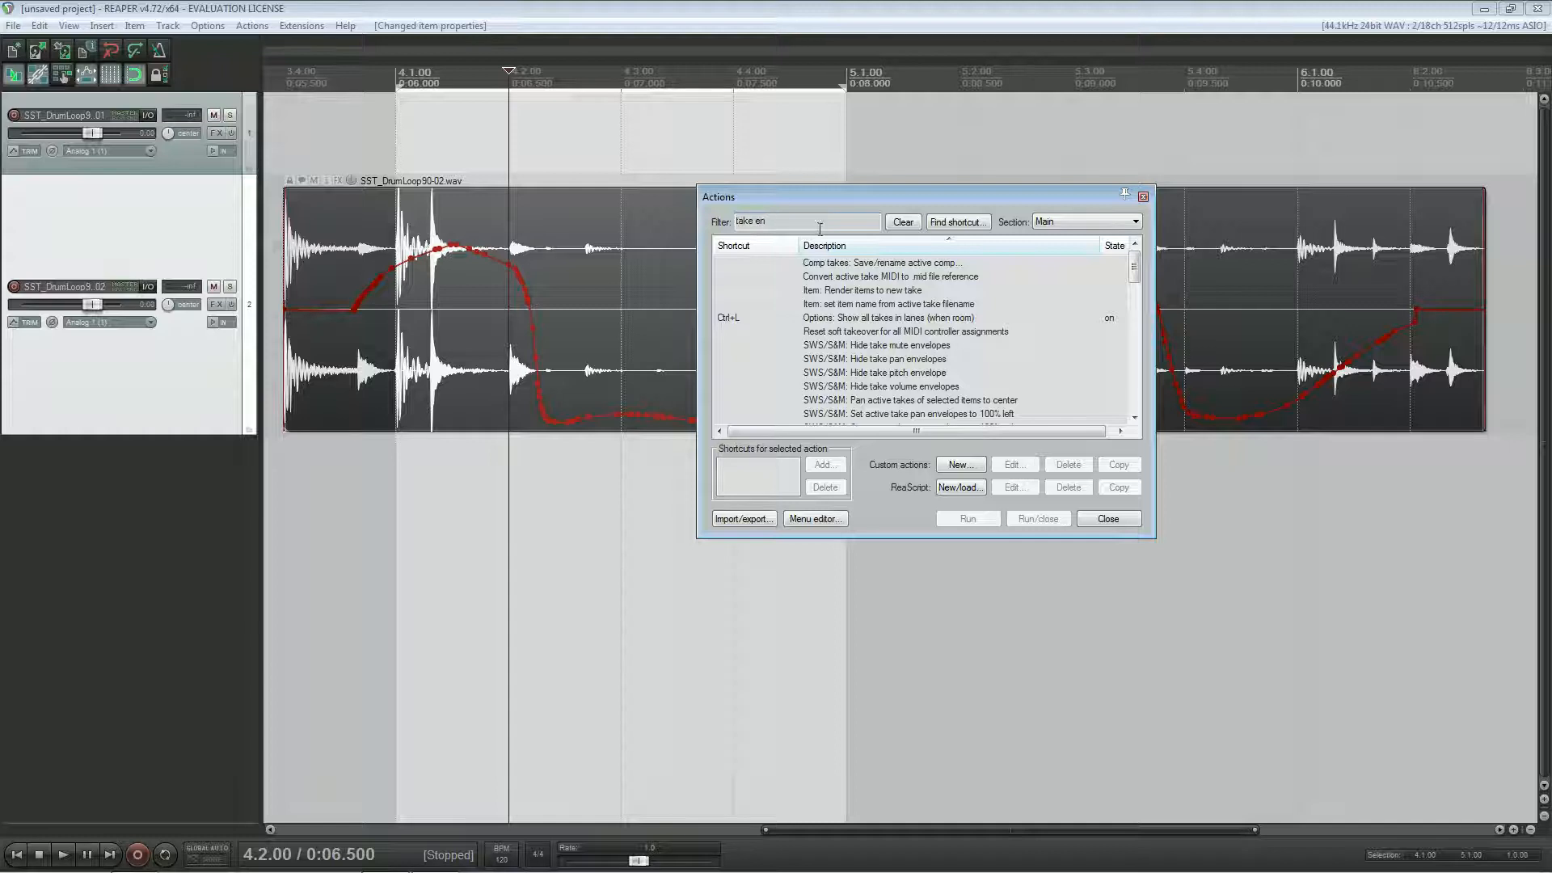
pyautogui.write('v')
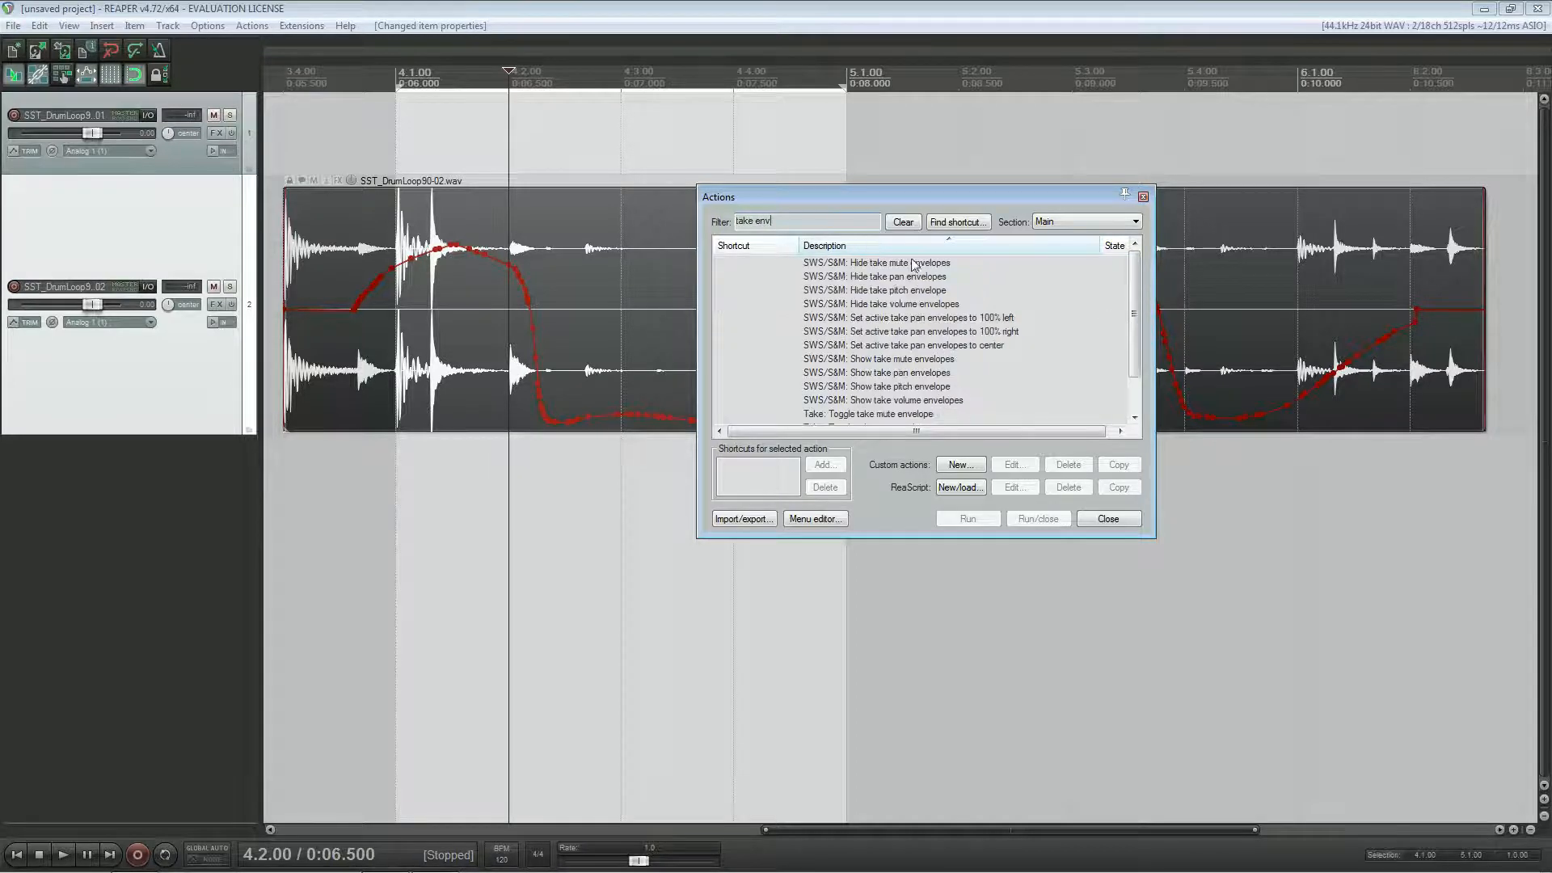
pyautogui.click(904, 304)
pyautogui.scroll(-1, 905, 348)
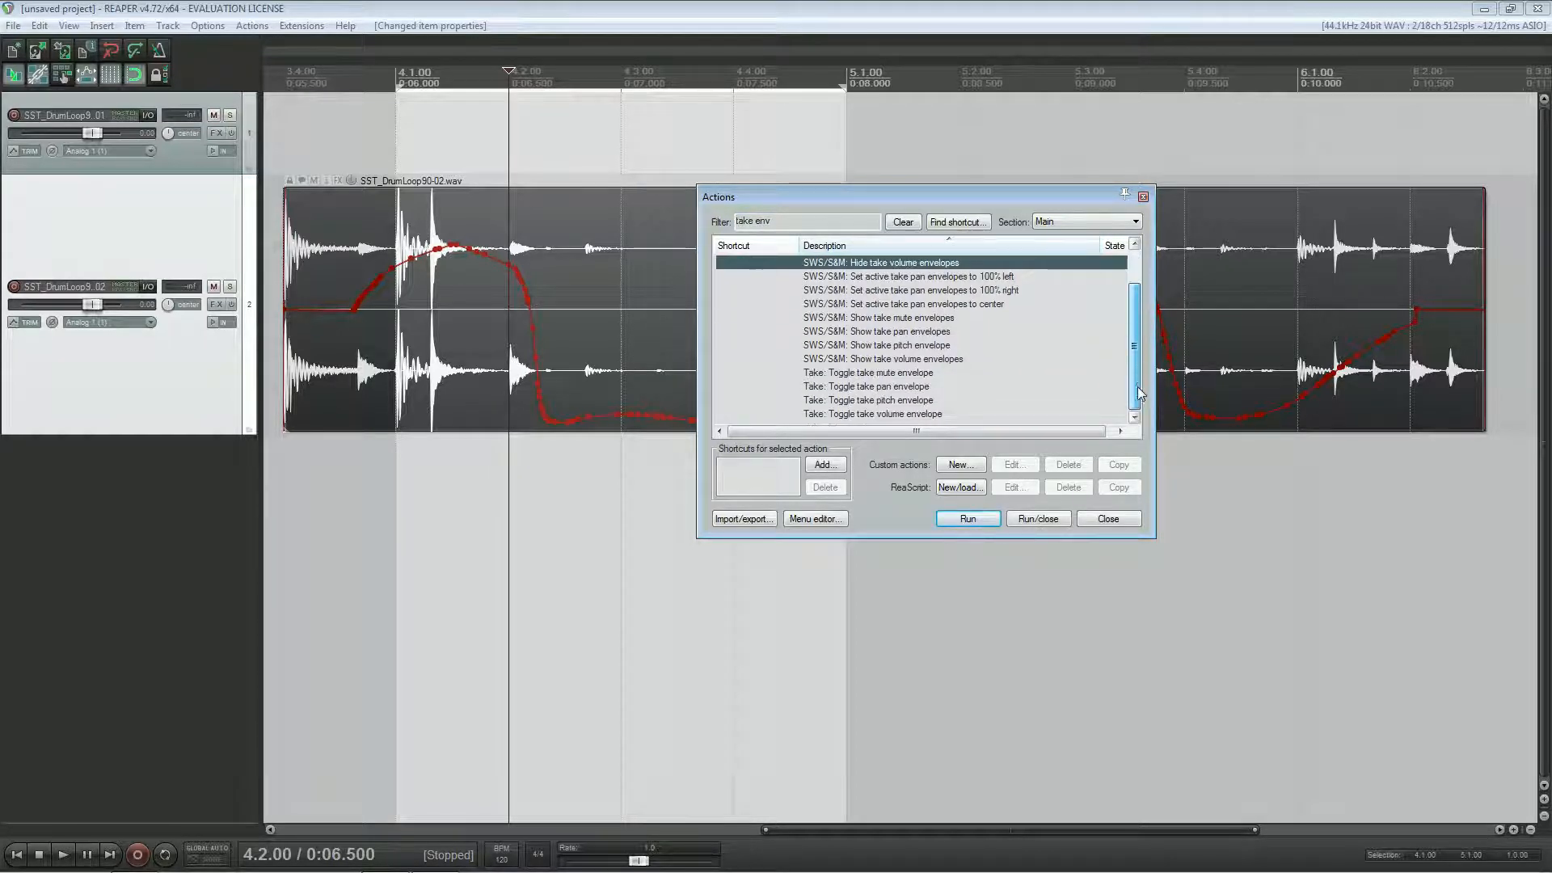
pyautogui.click(858, 373)
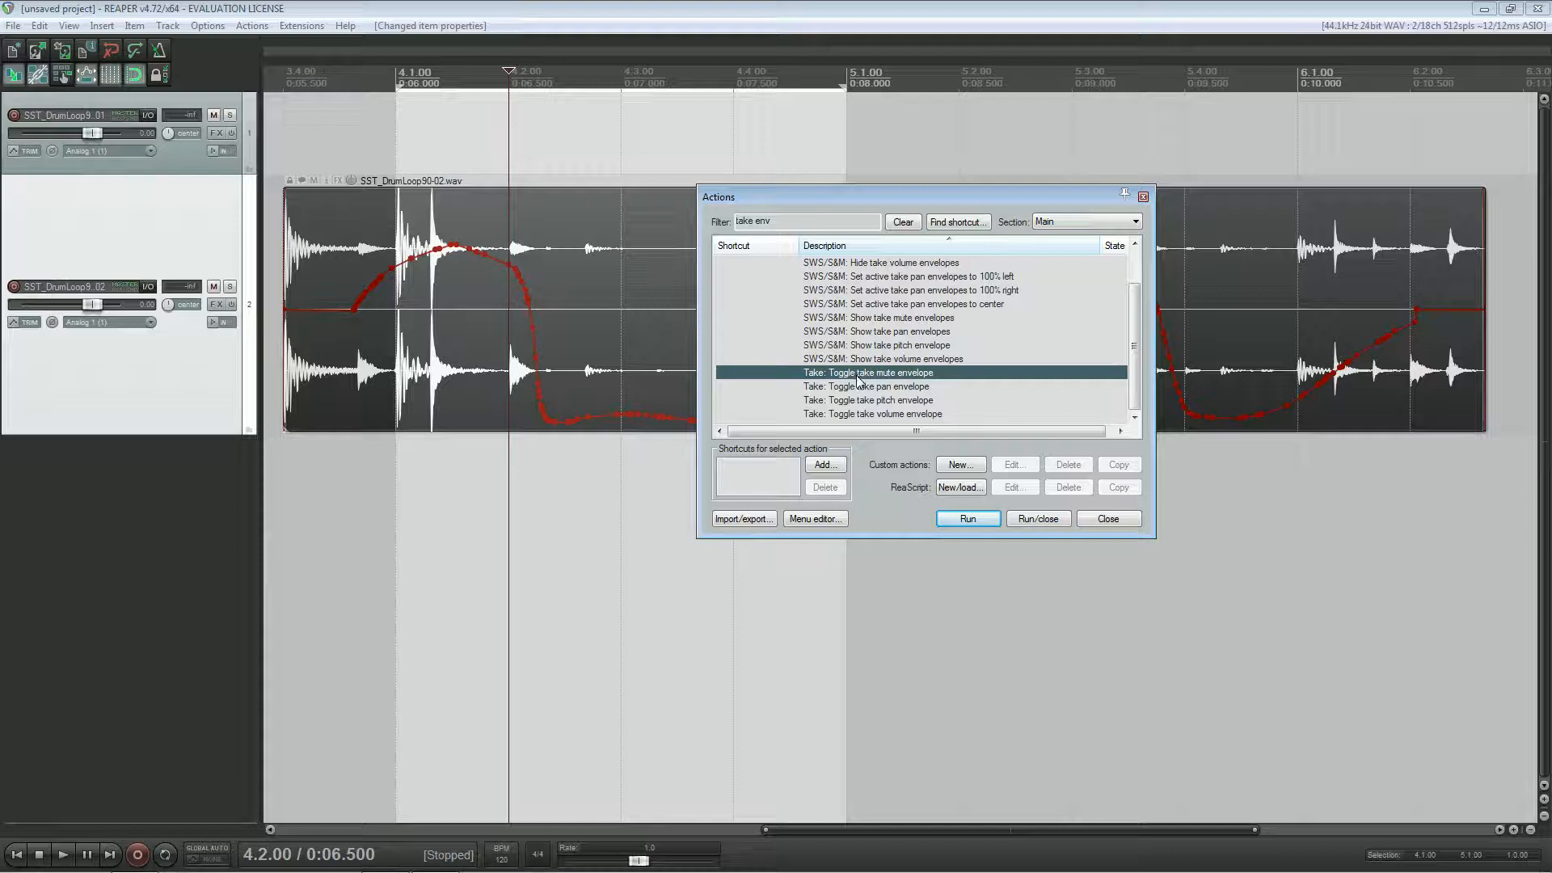
pyautogui.click(881, 415)
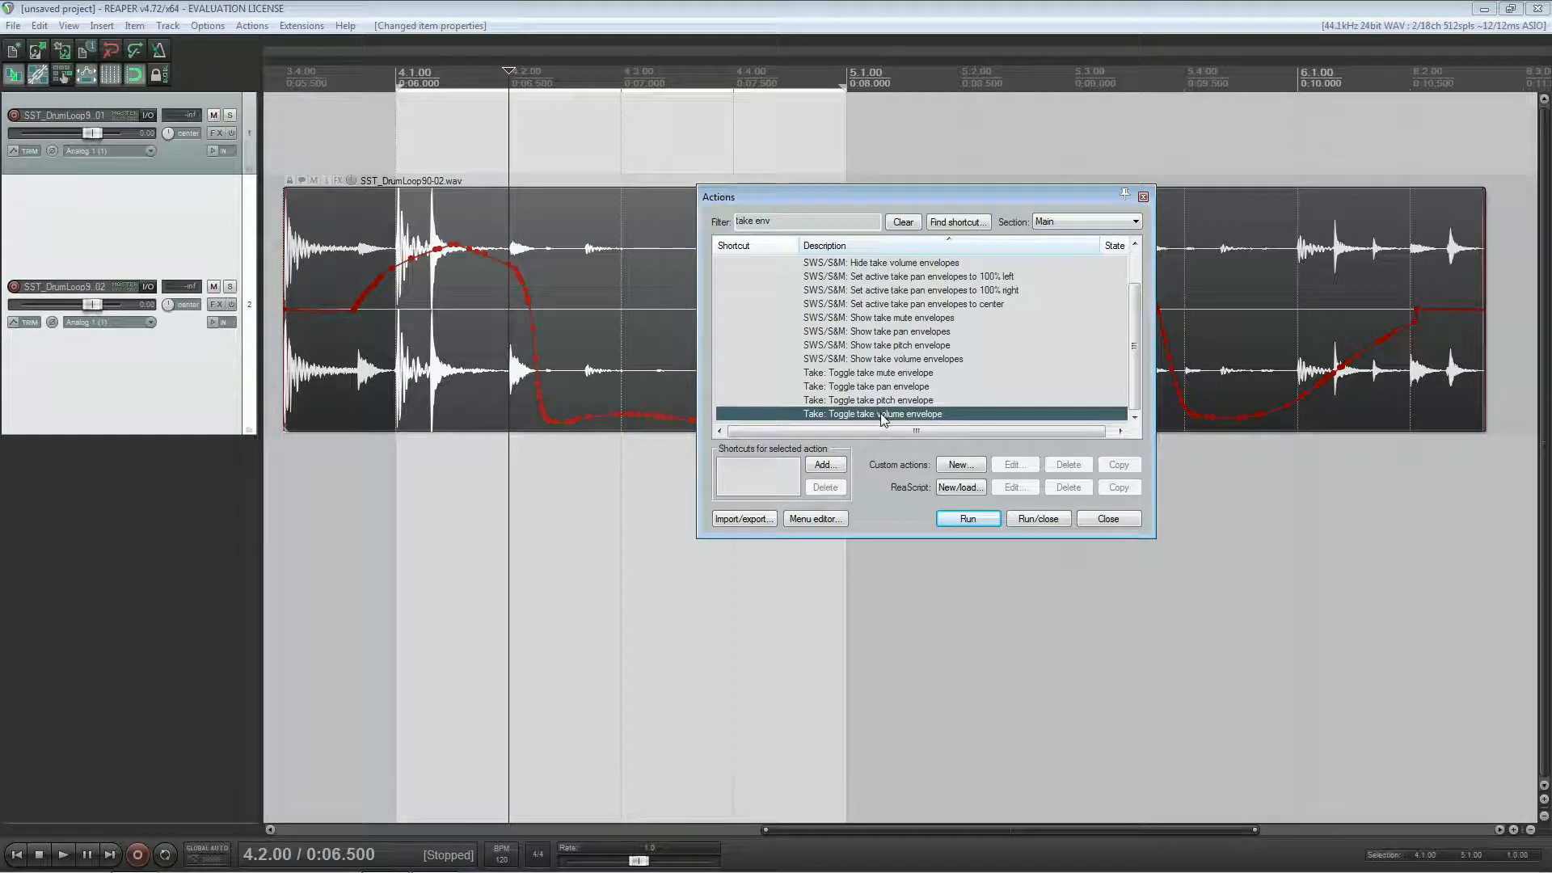
# Step: Assign C as the selected action's shortcut, overriding the existing mapping, and close the action list
pyautogui.click(824, 467)
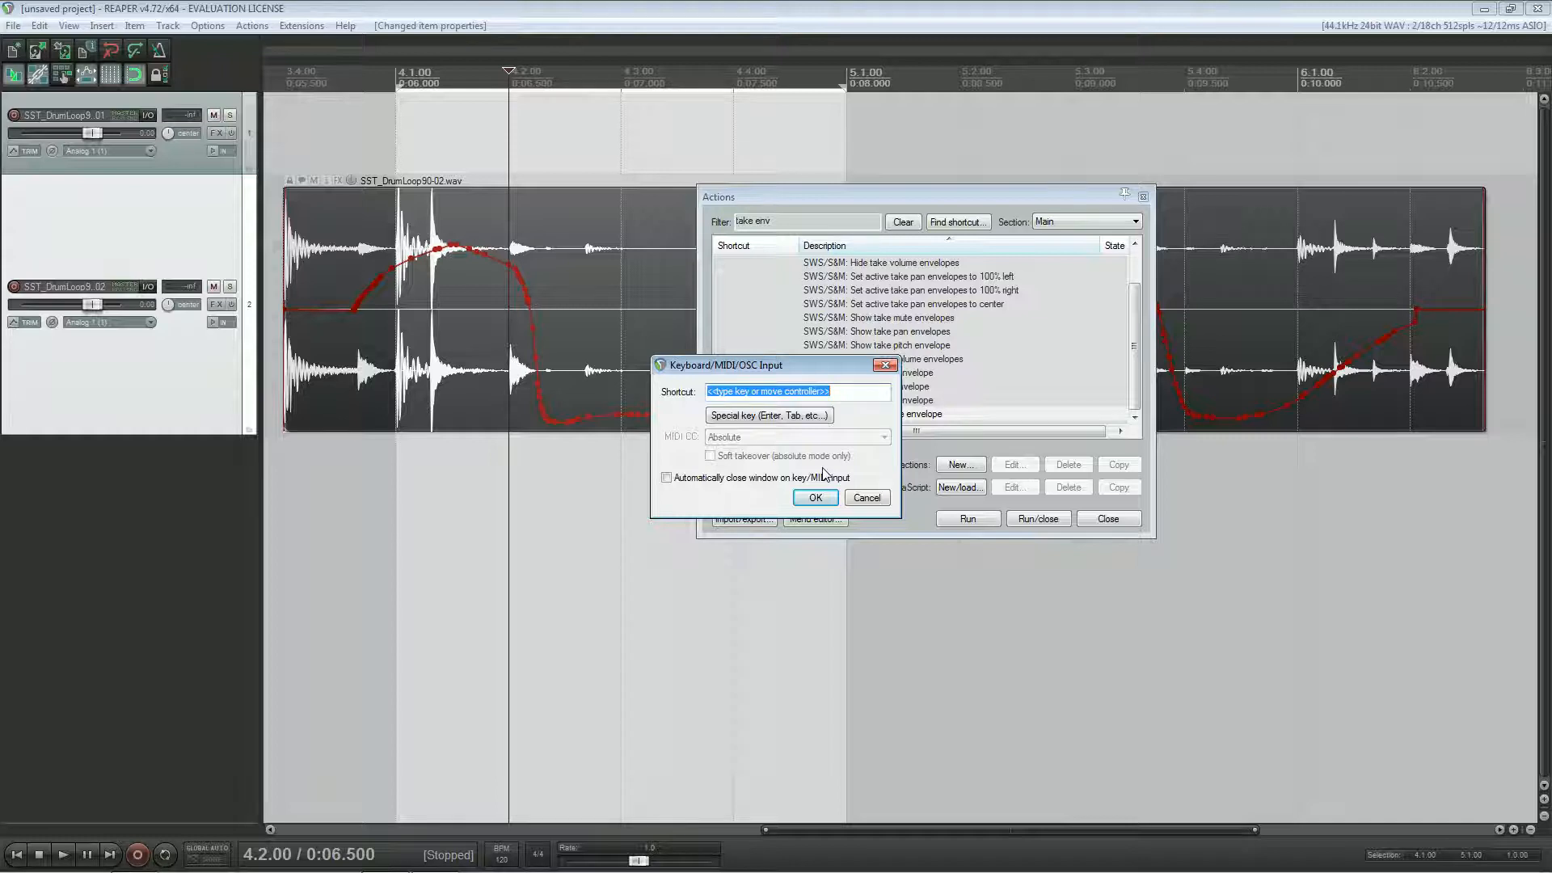
pyautogui.press('c')
pyautogui.click(815, 497)
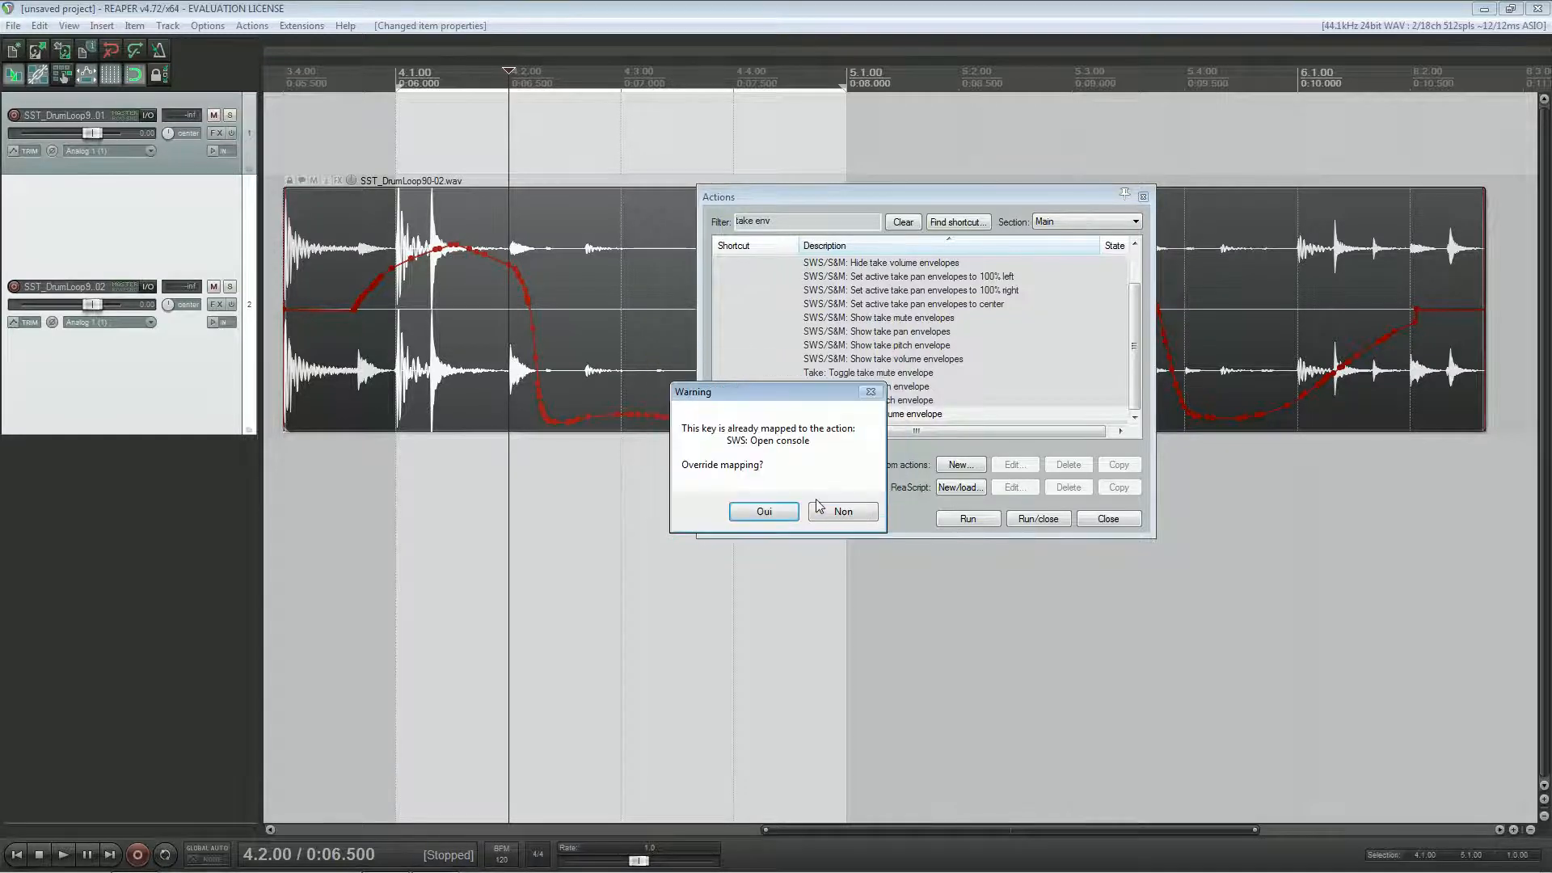
pyautogui.click(772, 513)
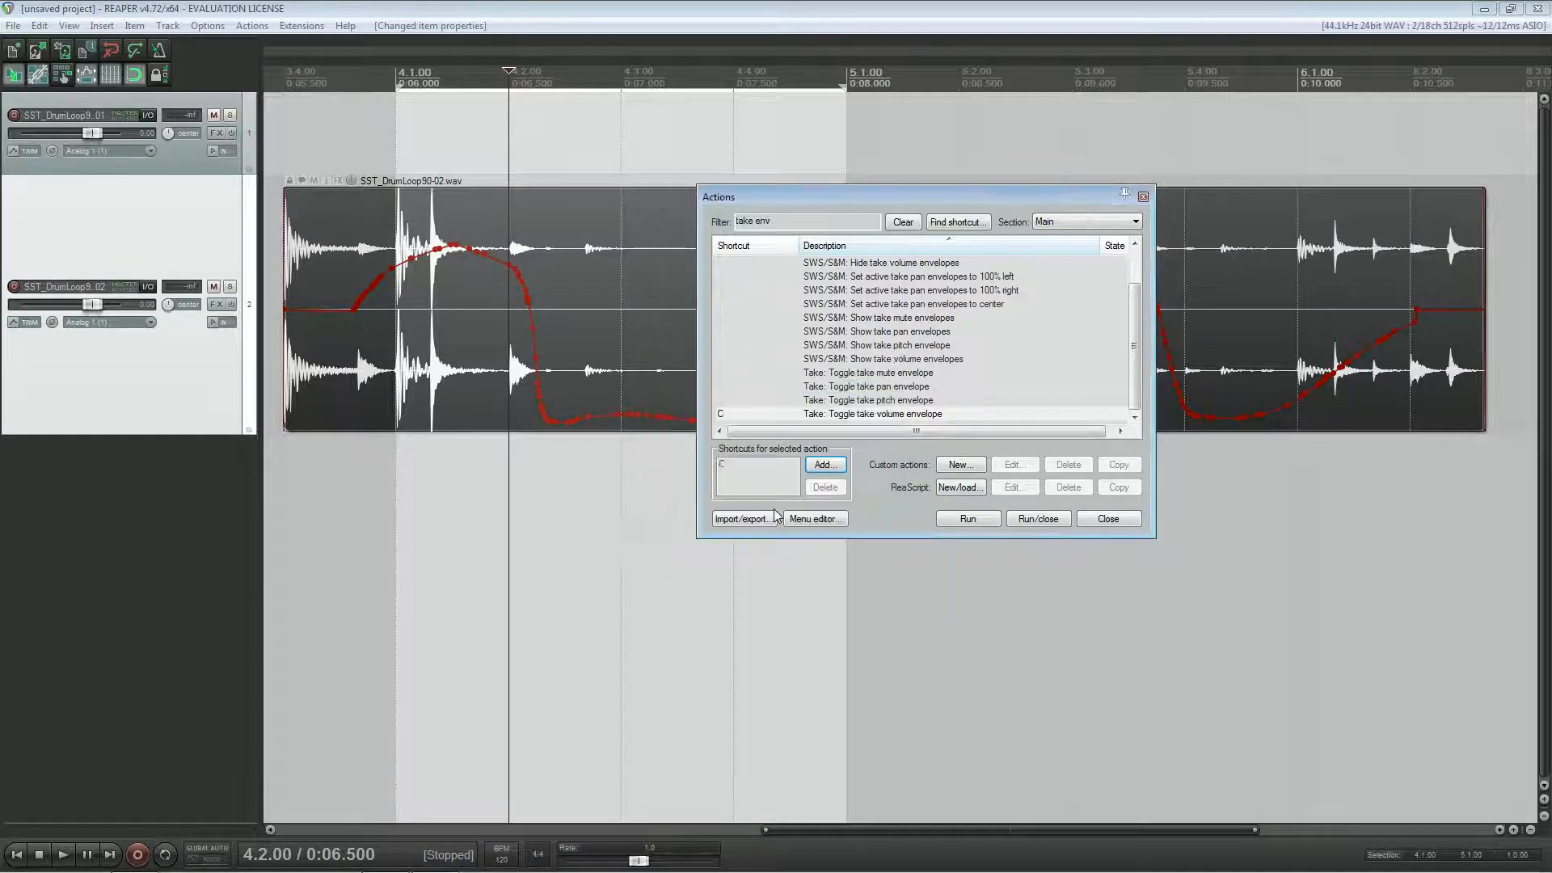
pyautogui.click(1144, 197)
# Step: Show the take volume envelope on SST_DrumLoop90-01.wav, draw a freehand wavy curve along it, and hide the envelope
pyautogui.scroll(-4, 845, 311)
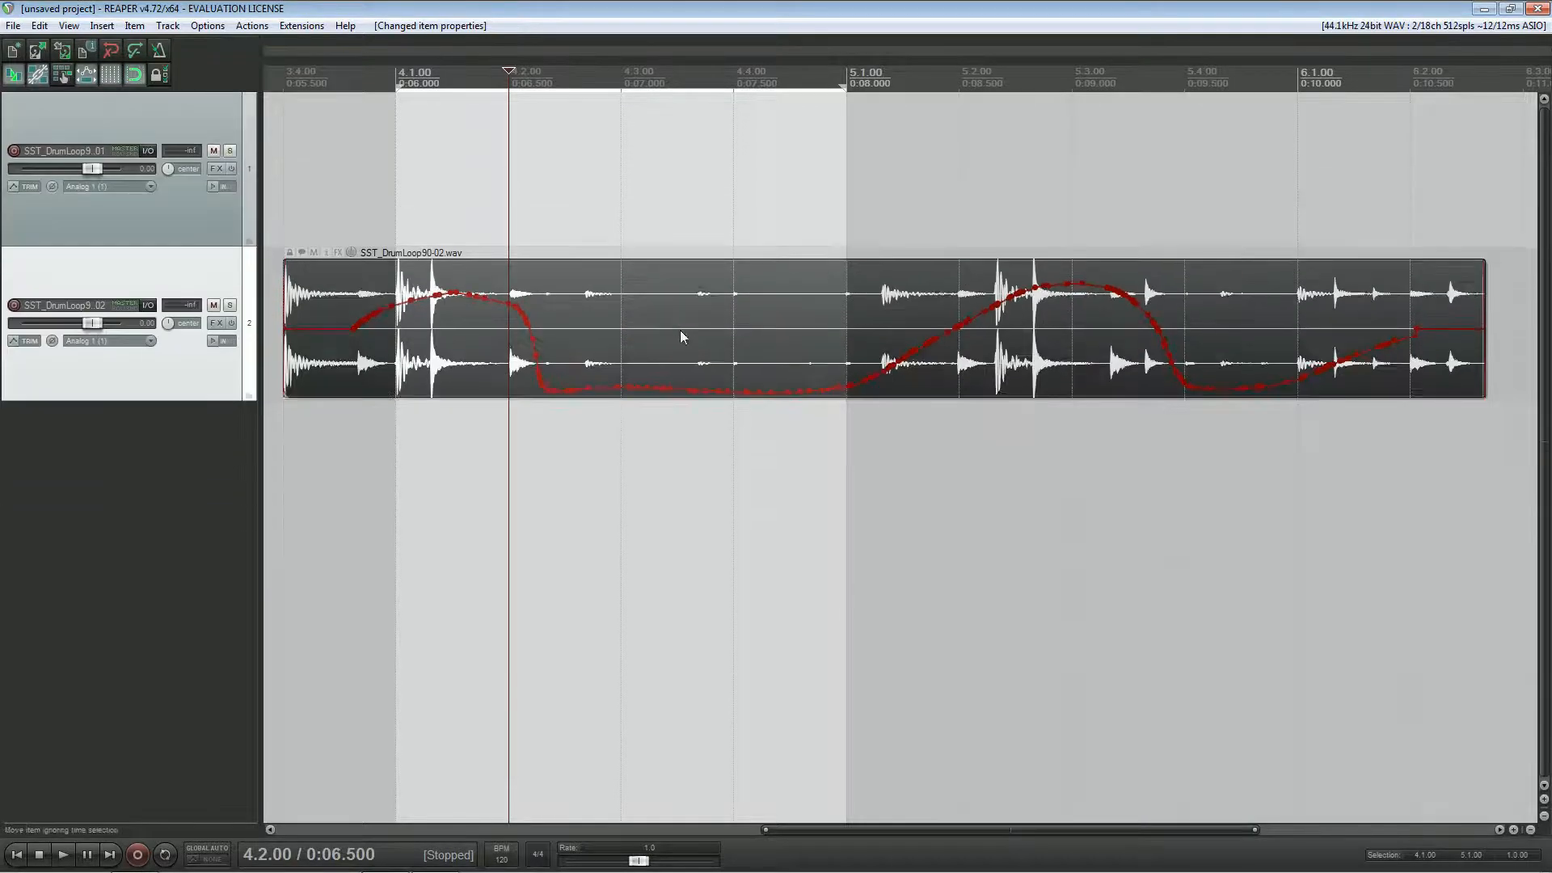
pyautogui.scroll(-3, 681, 330)
pyautogui.click(499, 200)
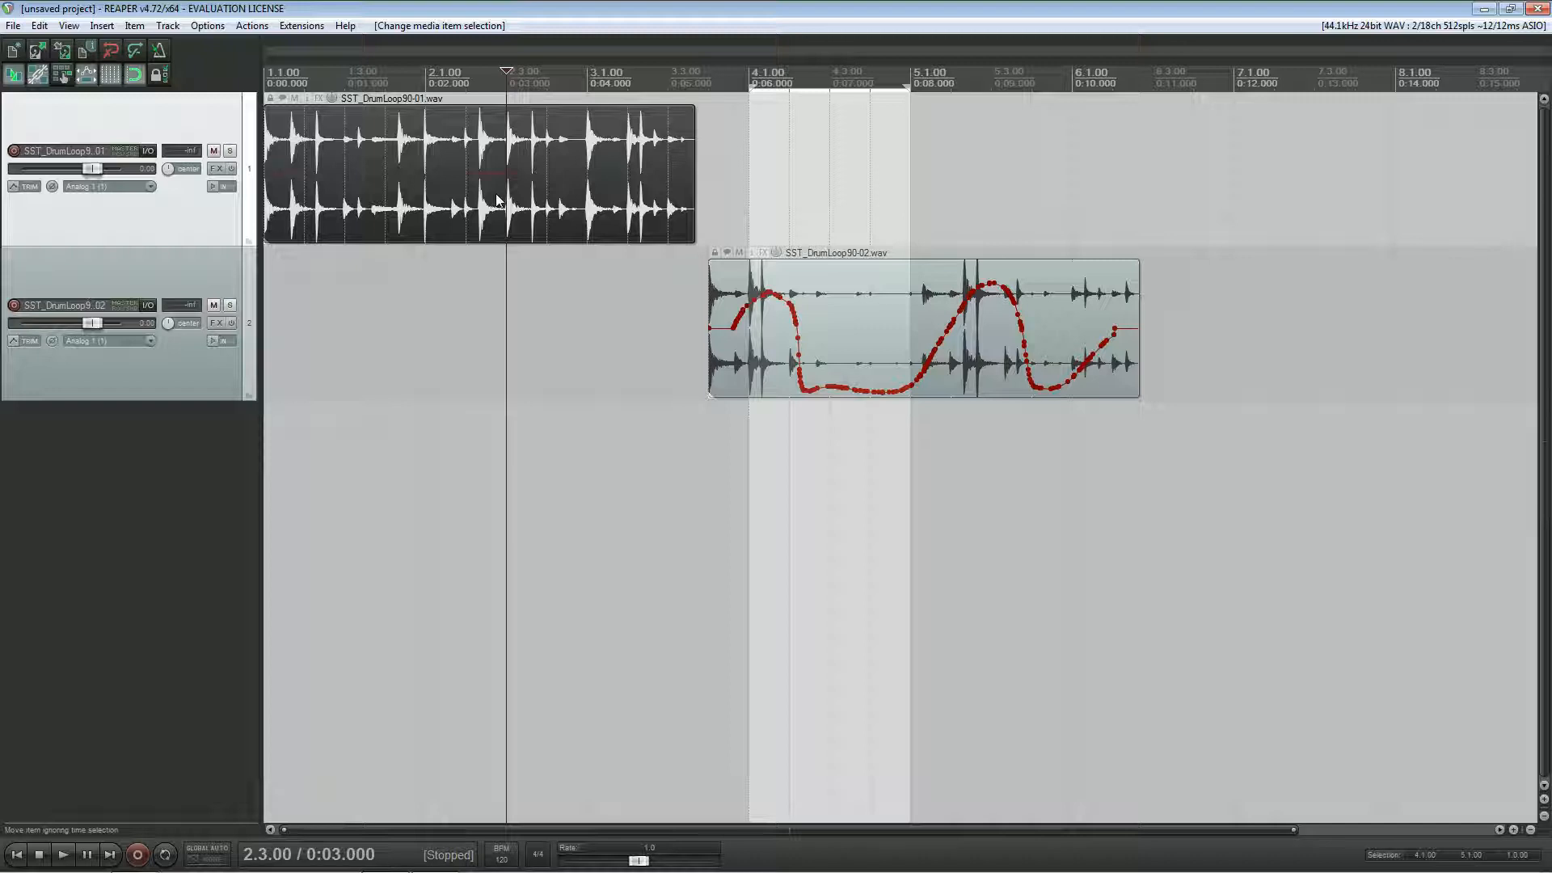
pyautogui.press('c')
pyautogui.moveTo(322, 173)
pyautogui.mouseDown()
pyautogui.moveTo(378, 137)
pyautogui.moveTo(525, 158)
pyautogui.moveTo(560, 179)
pyautogui.mouseUp()
pyautogui.press('c')
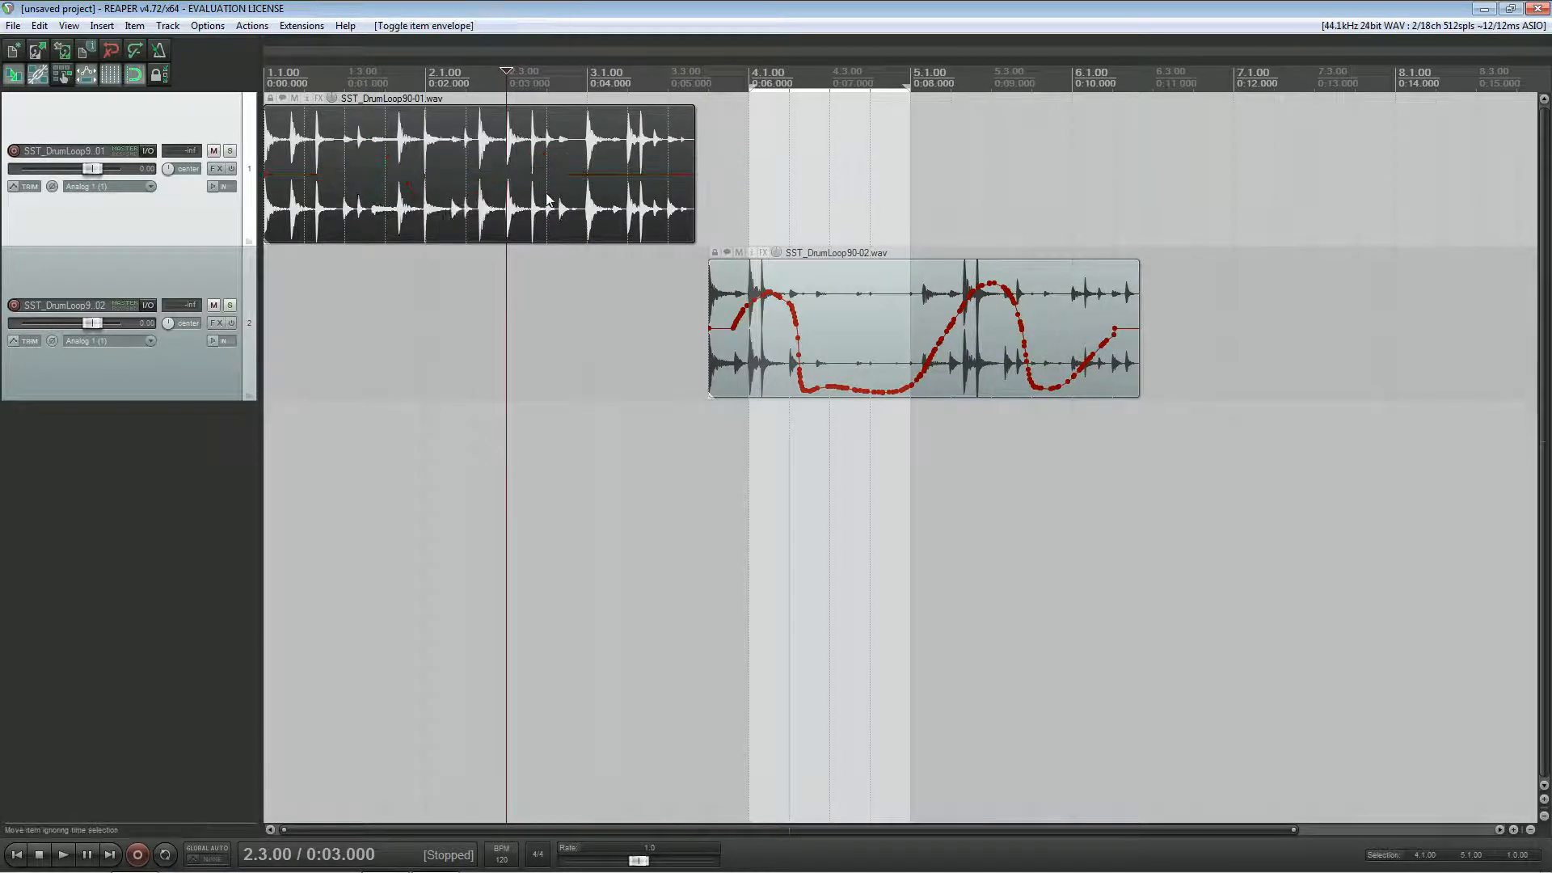
# Step: Select SST_DrumLoop90-02.wav and toggle its take volume envelope off and on twice with the new shortcut
pyautogui.click(881, 348)
pyautogui.press('c')
pyautogui.press('c')
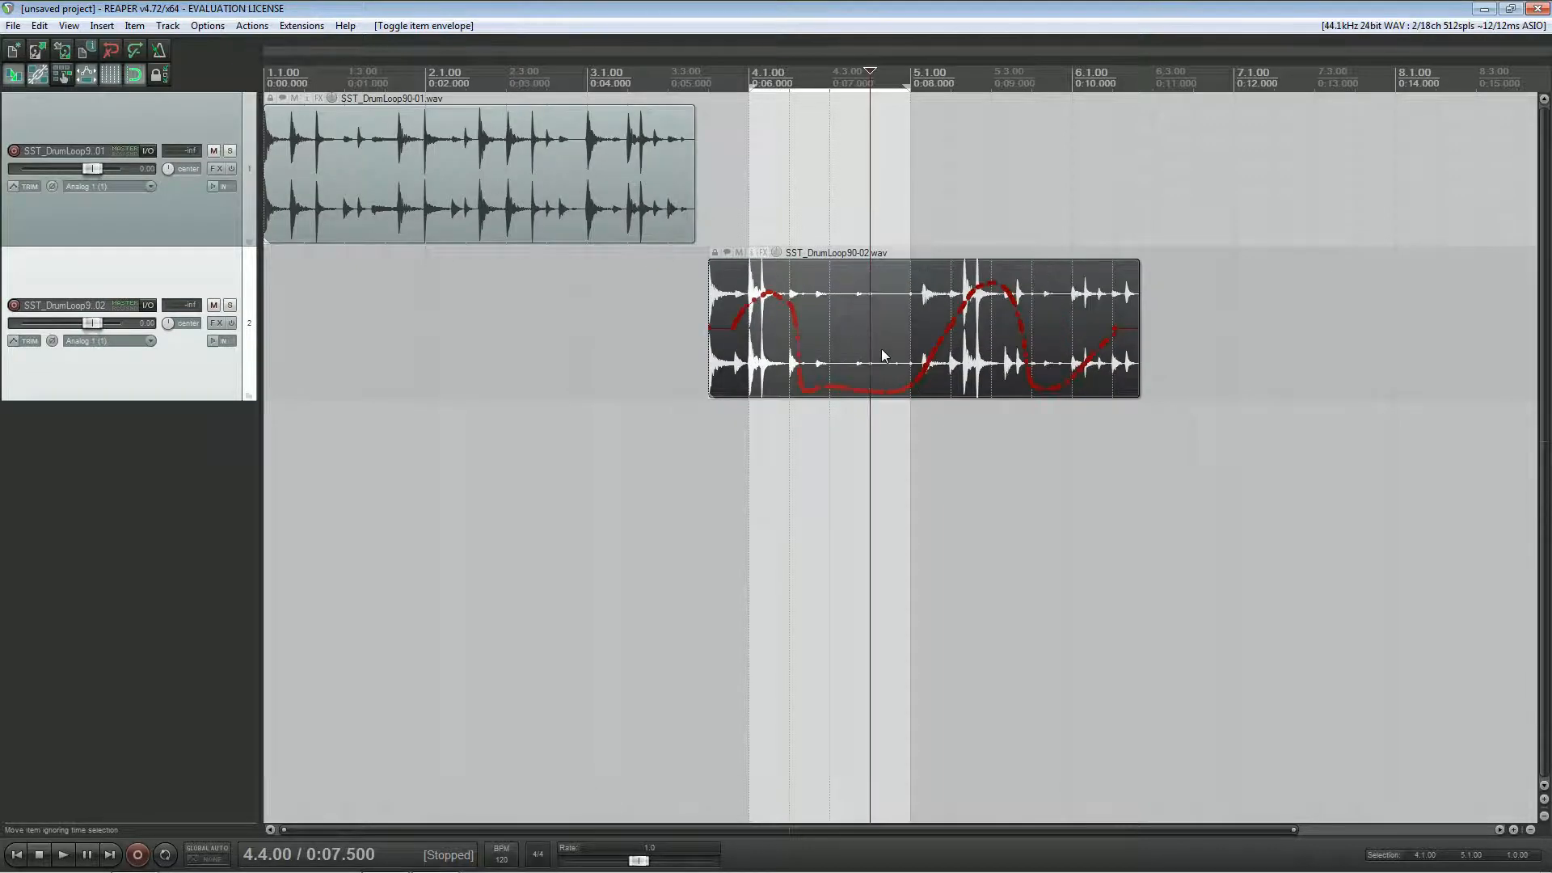
pyautogui.press('c')
pyautogui.press('c')
# Step: Open the mouse modifier preferences for the Media item context and its double click behaviours
pyautogui.click(202, 30)
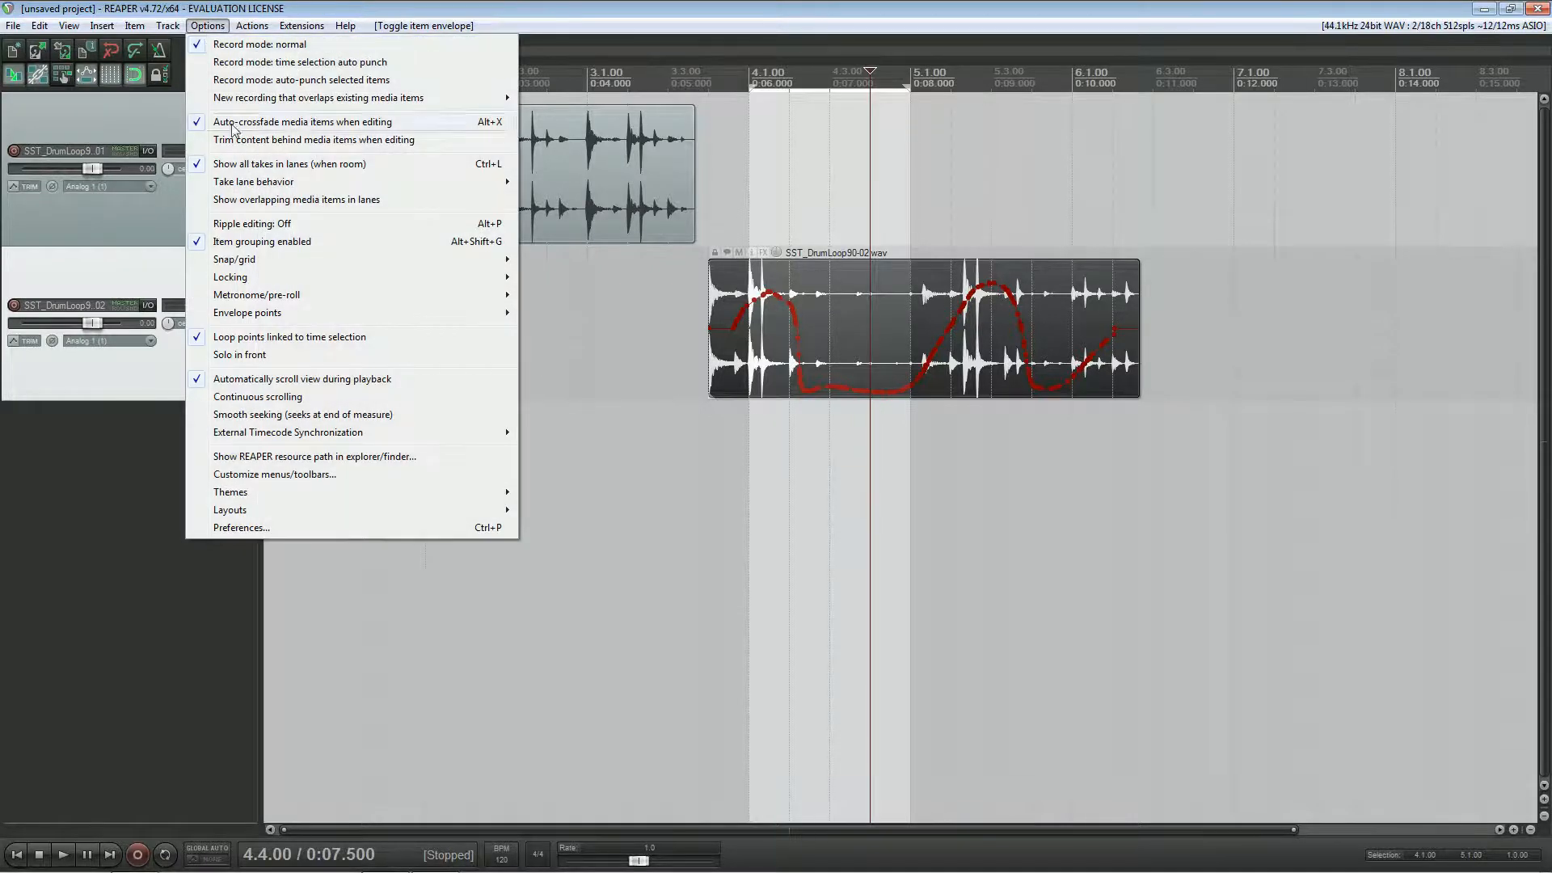
pyautogui.click(269, 528)
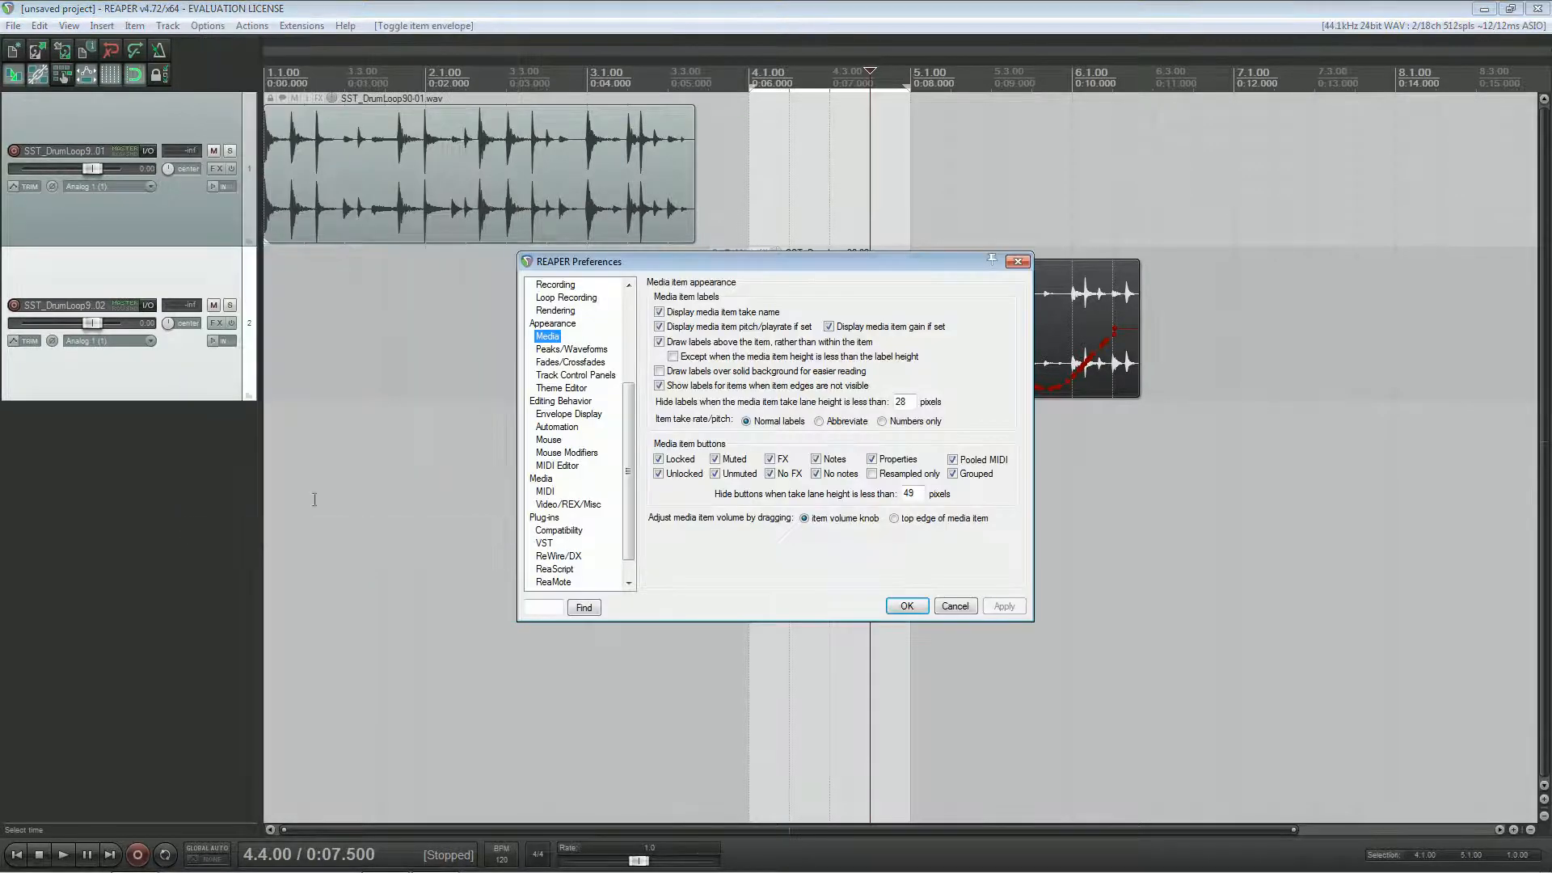
pyautogui.click(567, 452)
pyautogui.click(786, 301)
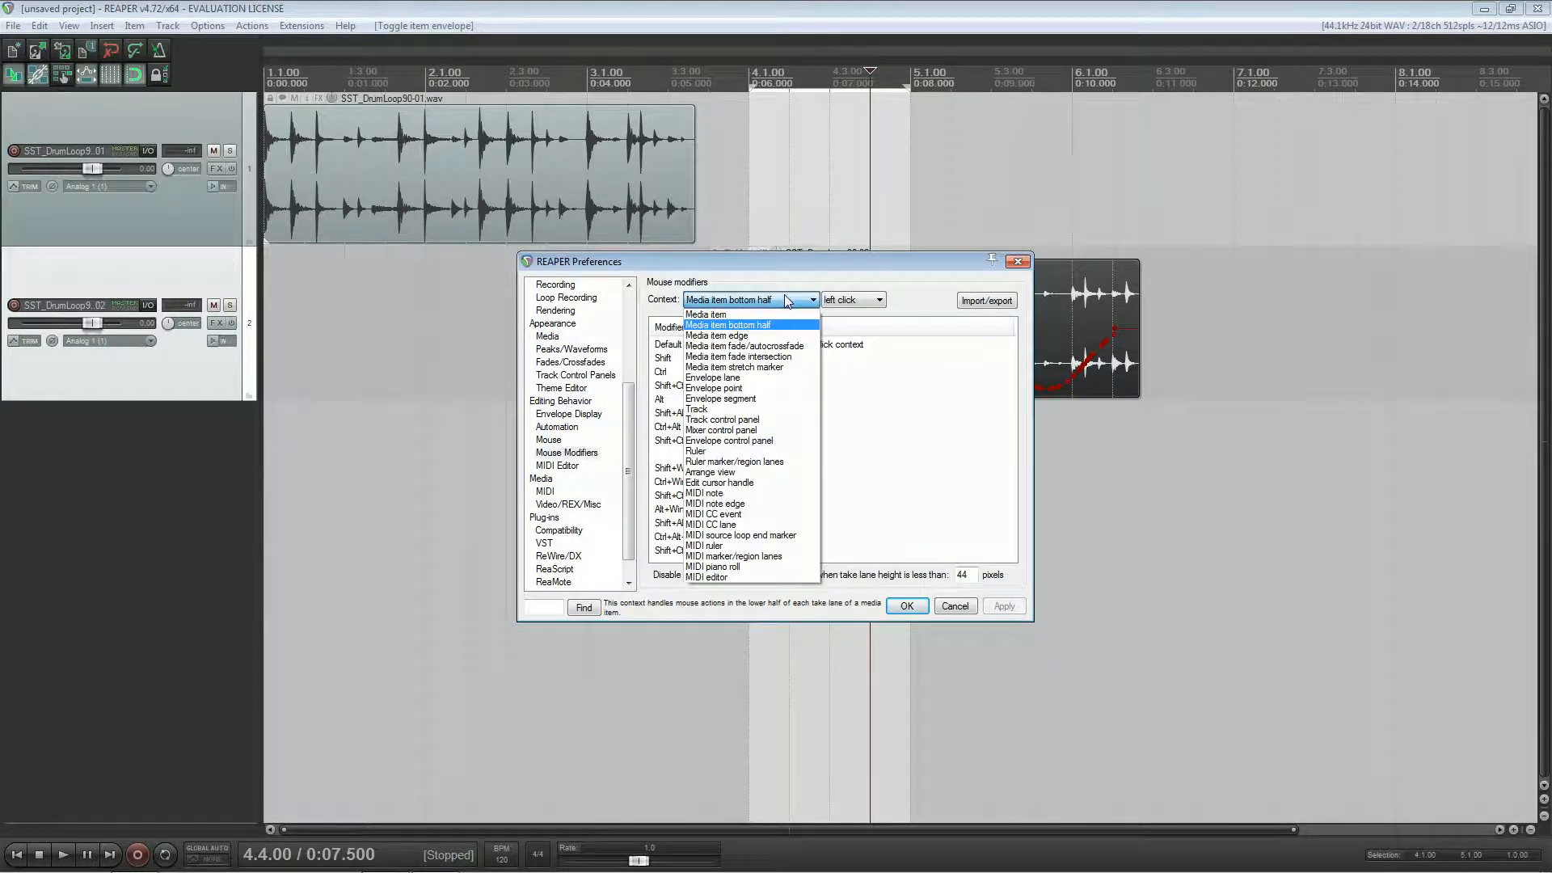
pyautogui.click(717, 318)
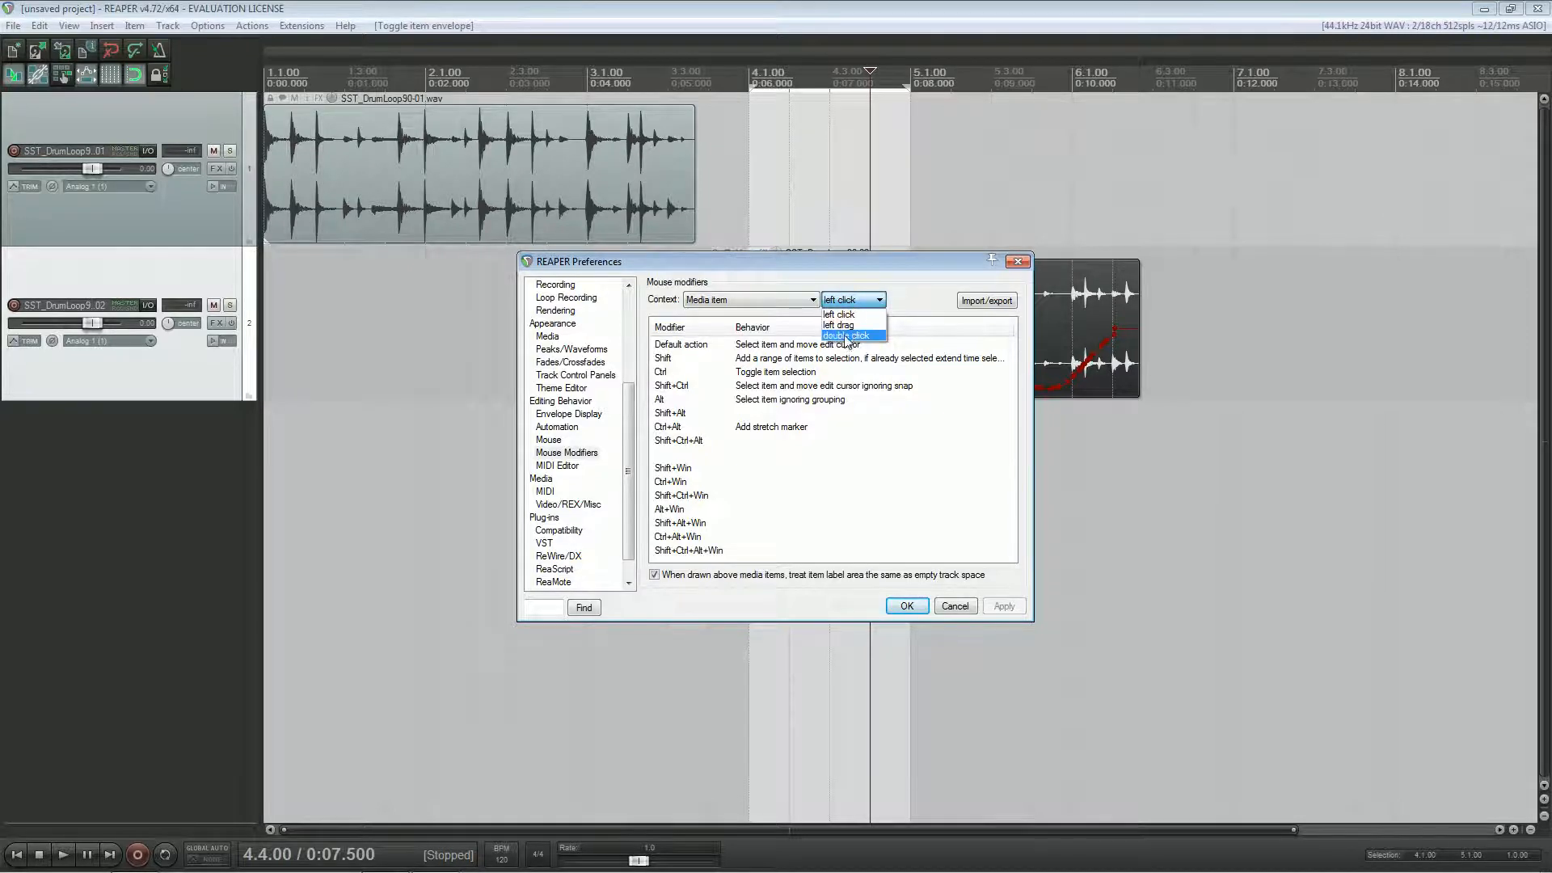
pyautogui.click(845, 336)
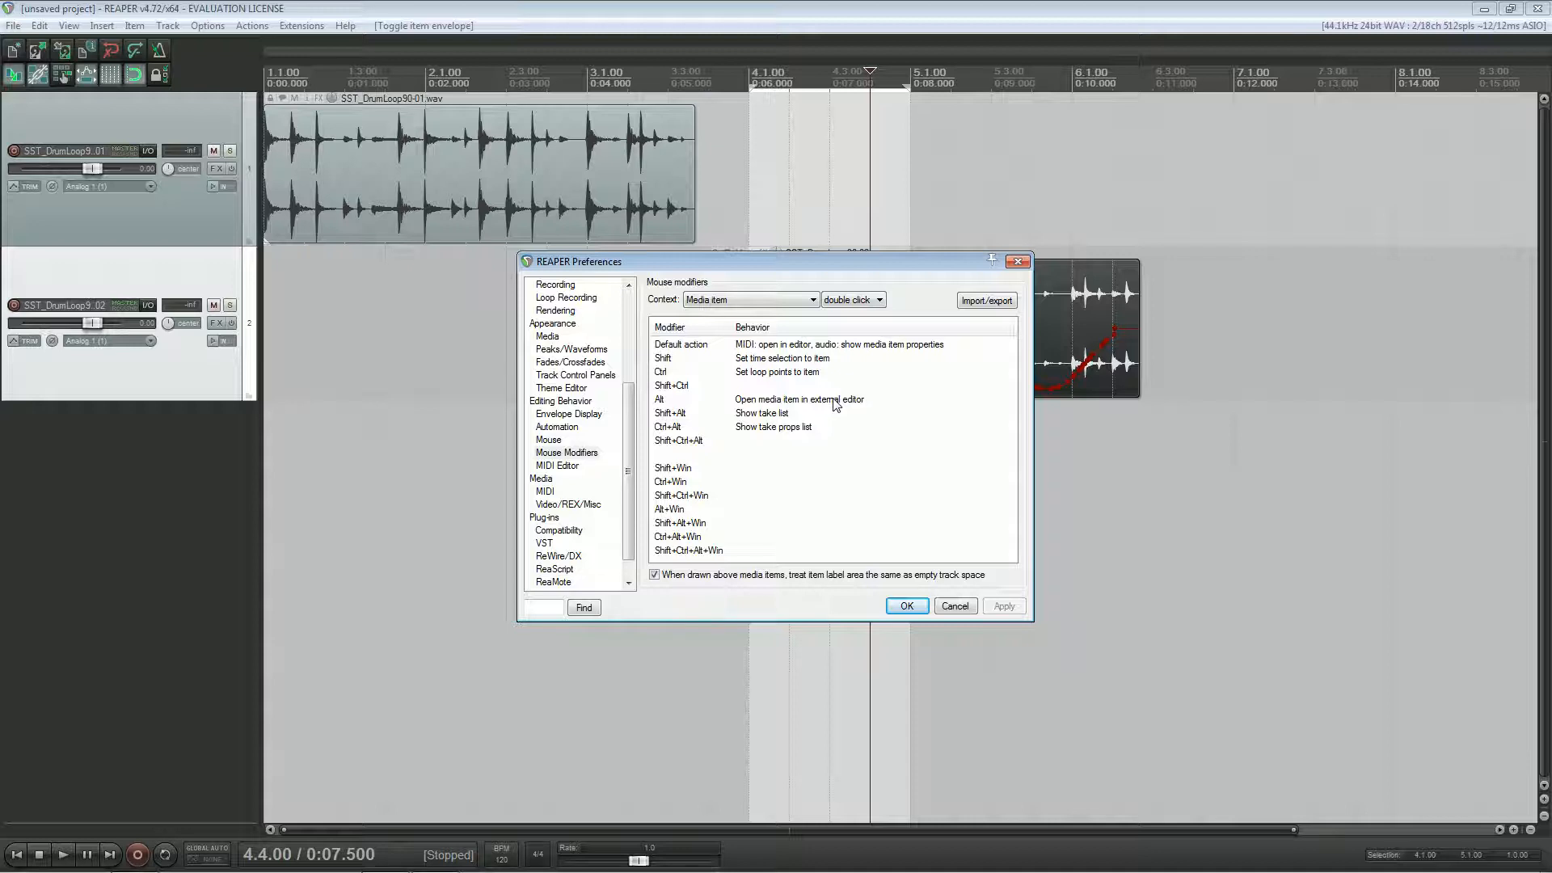
# Step: Assign Take: Toggle take volume envelope to the Alt modifier, finding it with "take env vol", and confirm the preferences
pyautogui.doubleClick(784, 400)
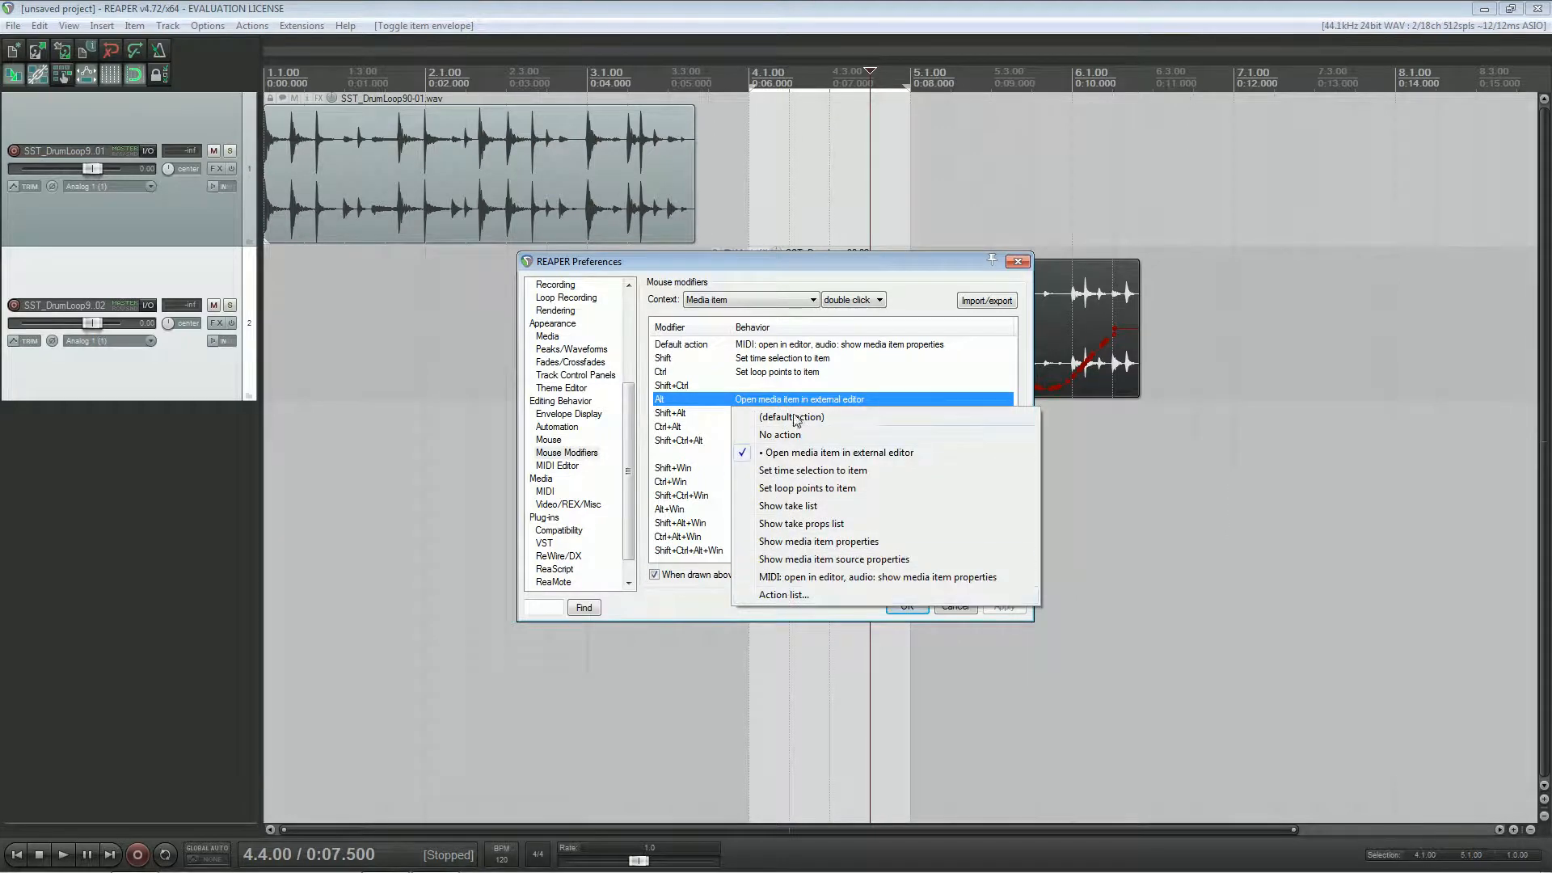
pyautogui.click(779, 596)
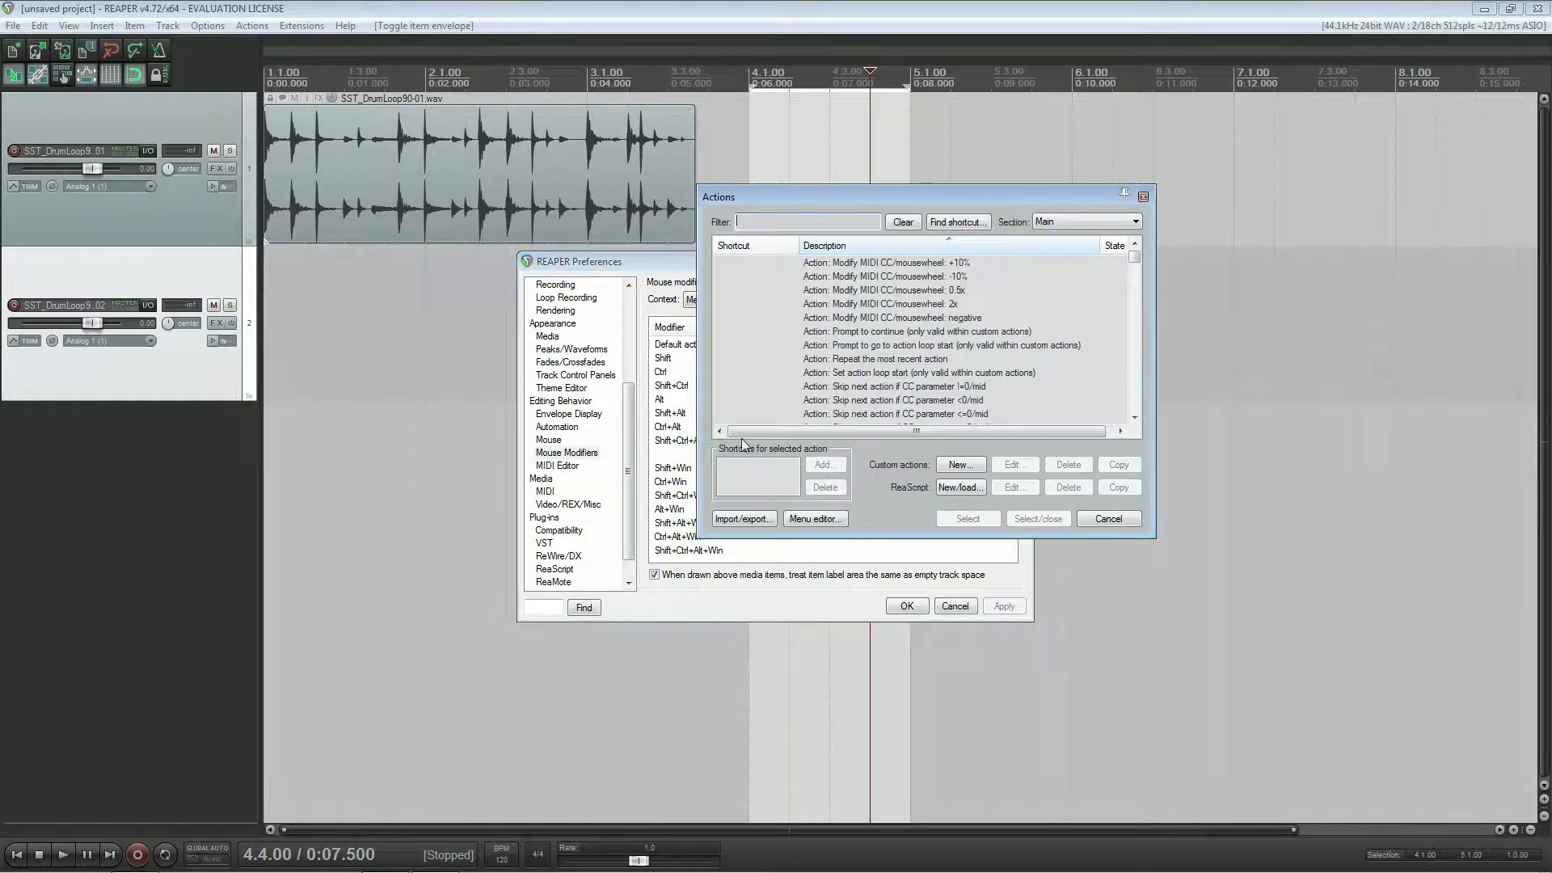
pyautogui.write('take ')
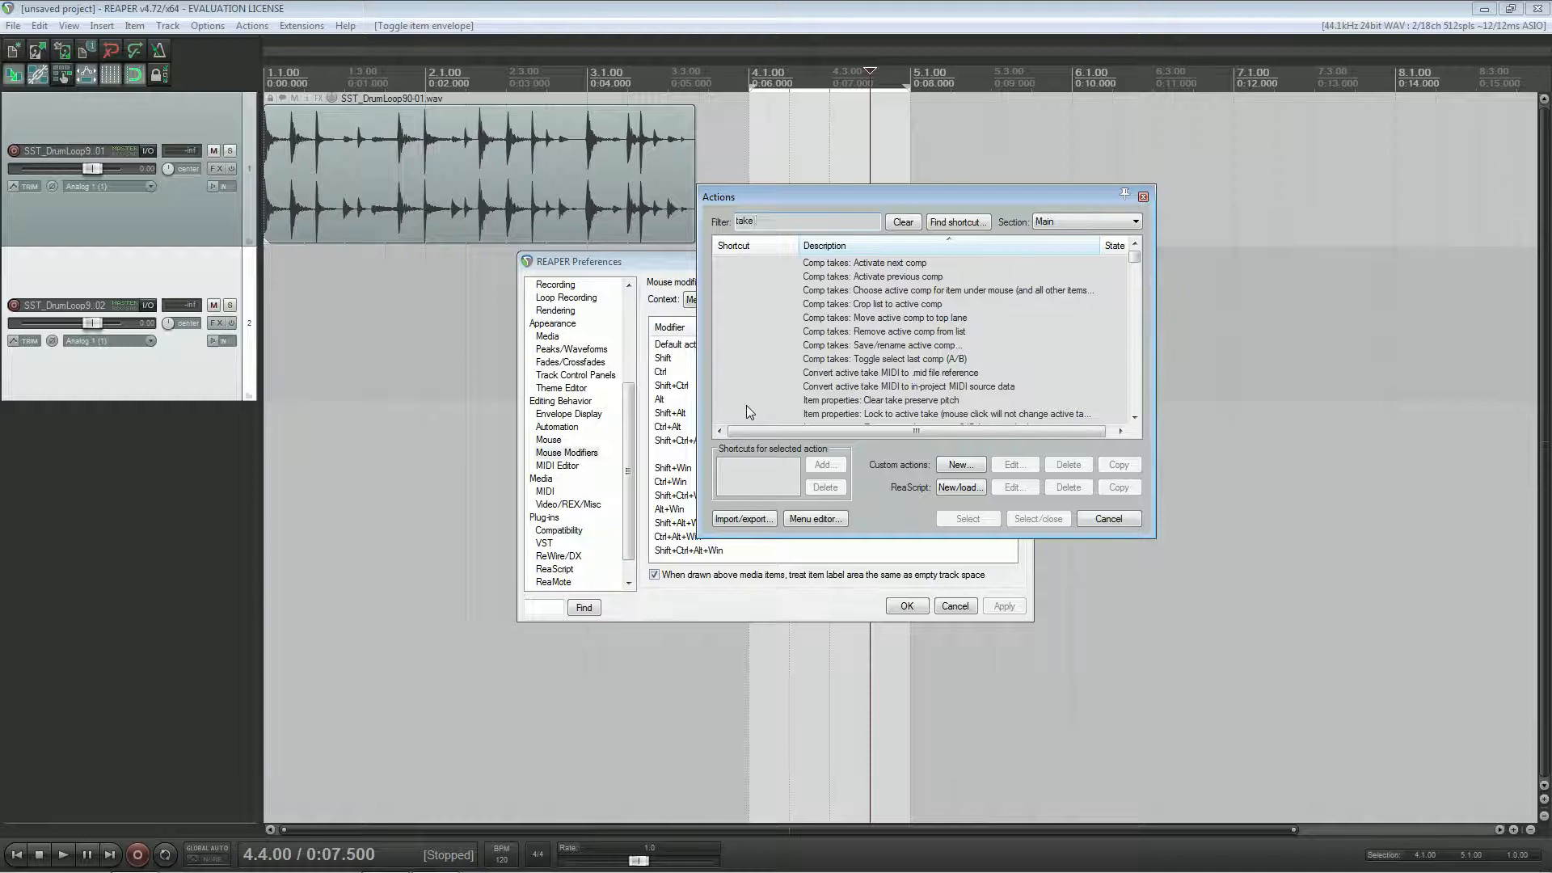
pyautogui.write('env')
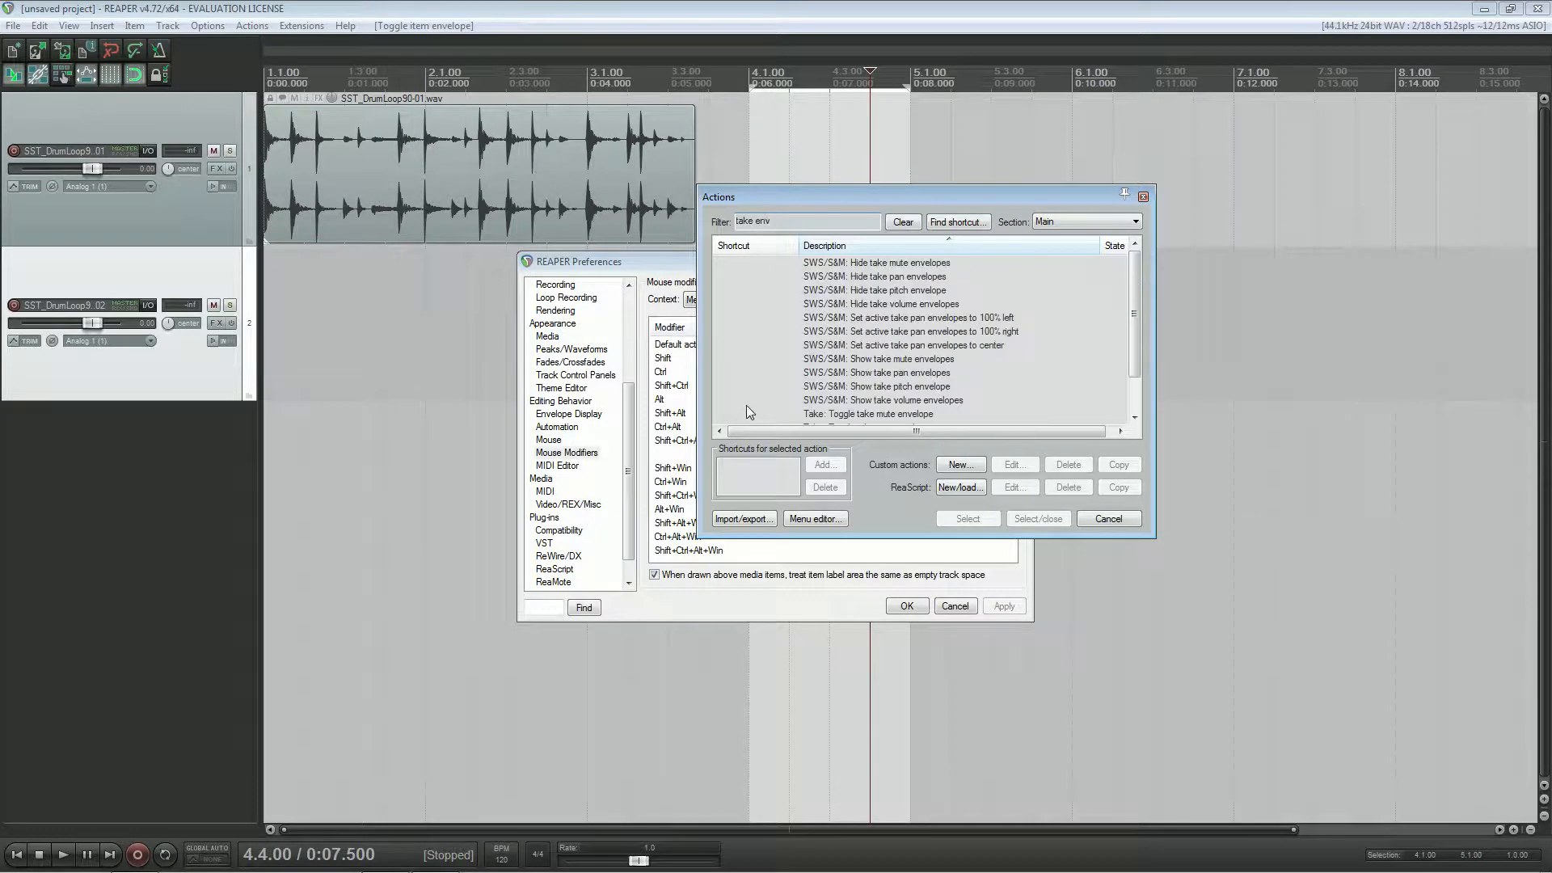
pyautogui.write(' vol')
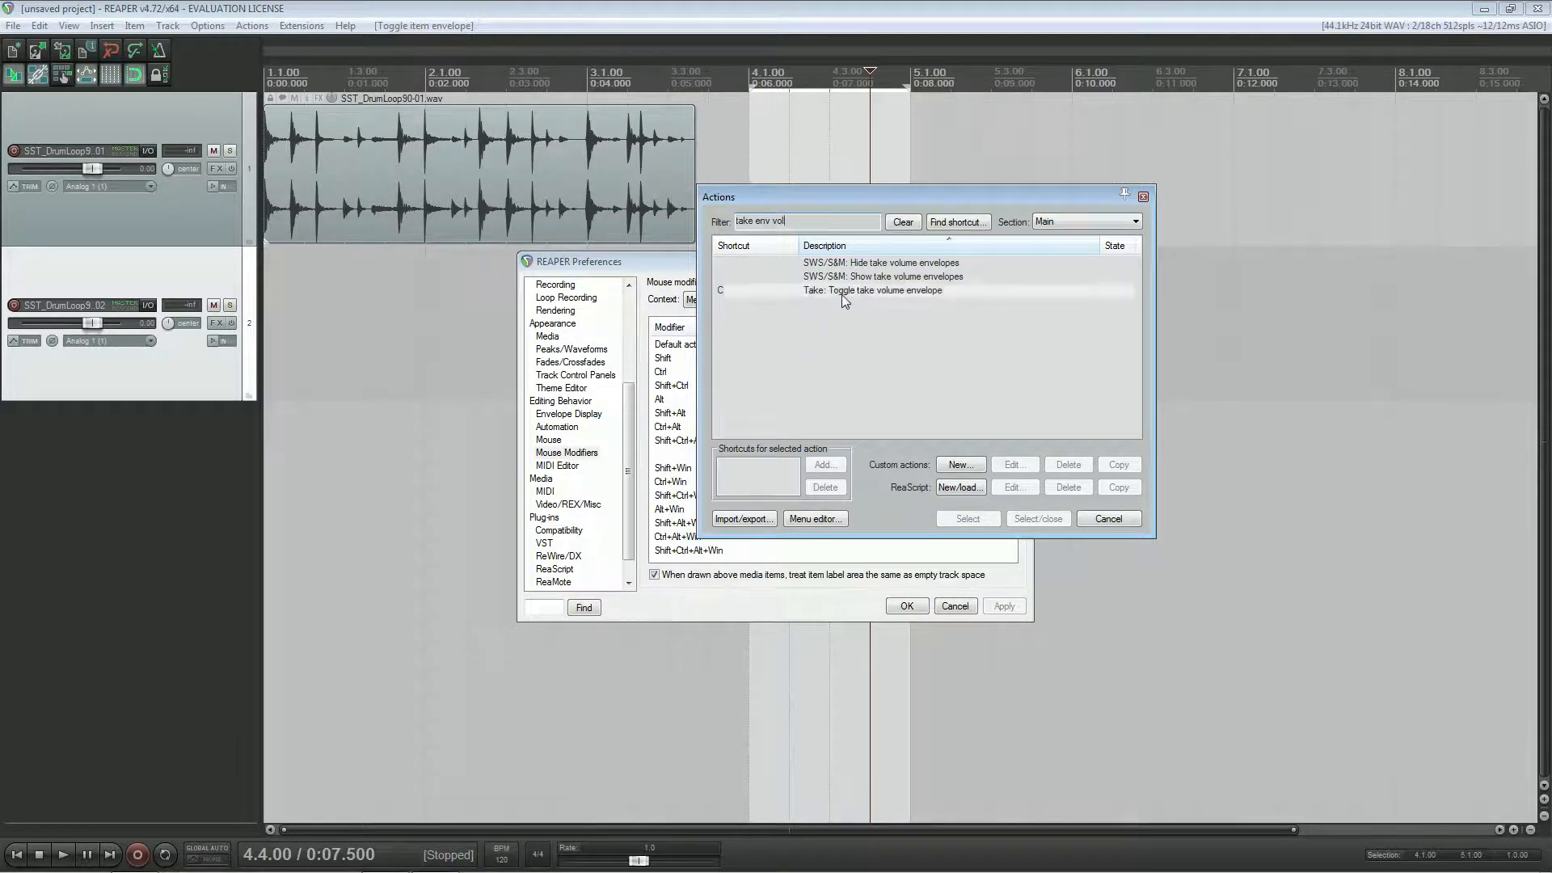
pyautogui.click(841, 294)
pyautogui.click(968, 519)
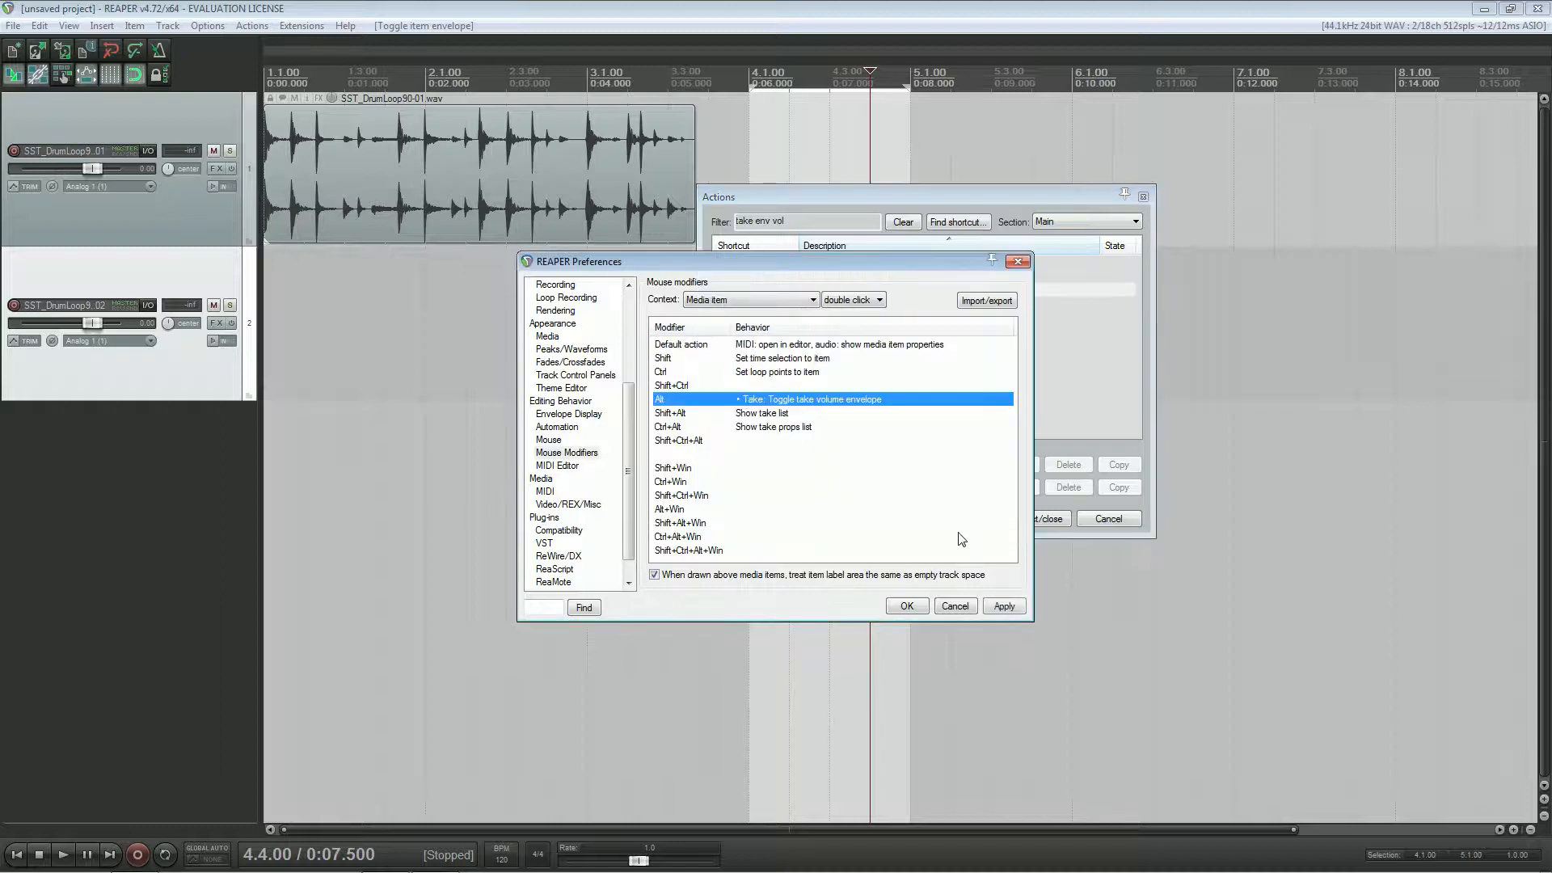
pyautogui.click(907, 606)
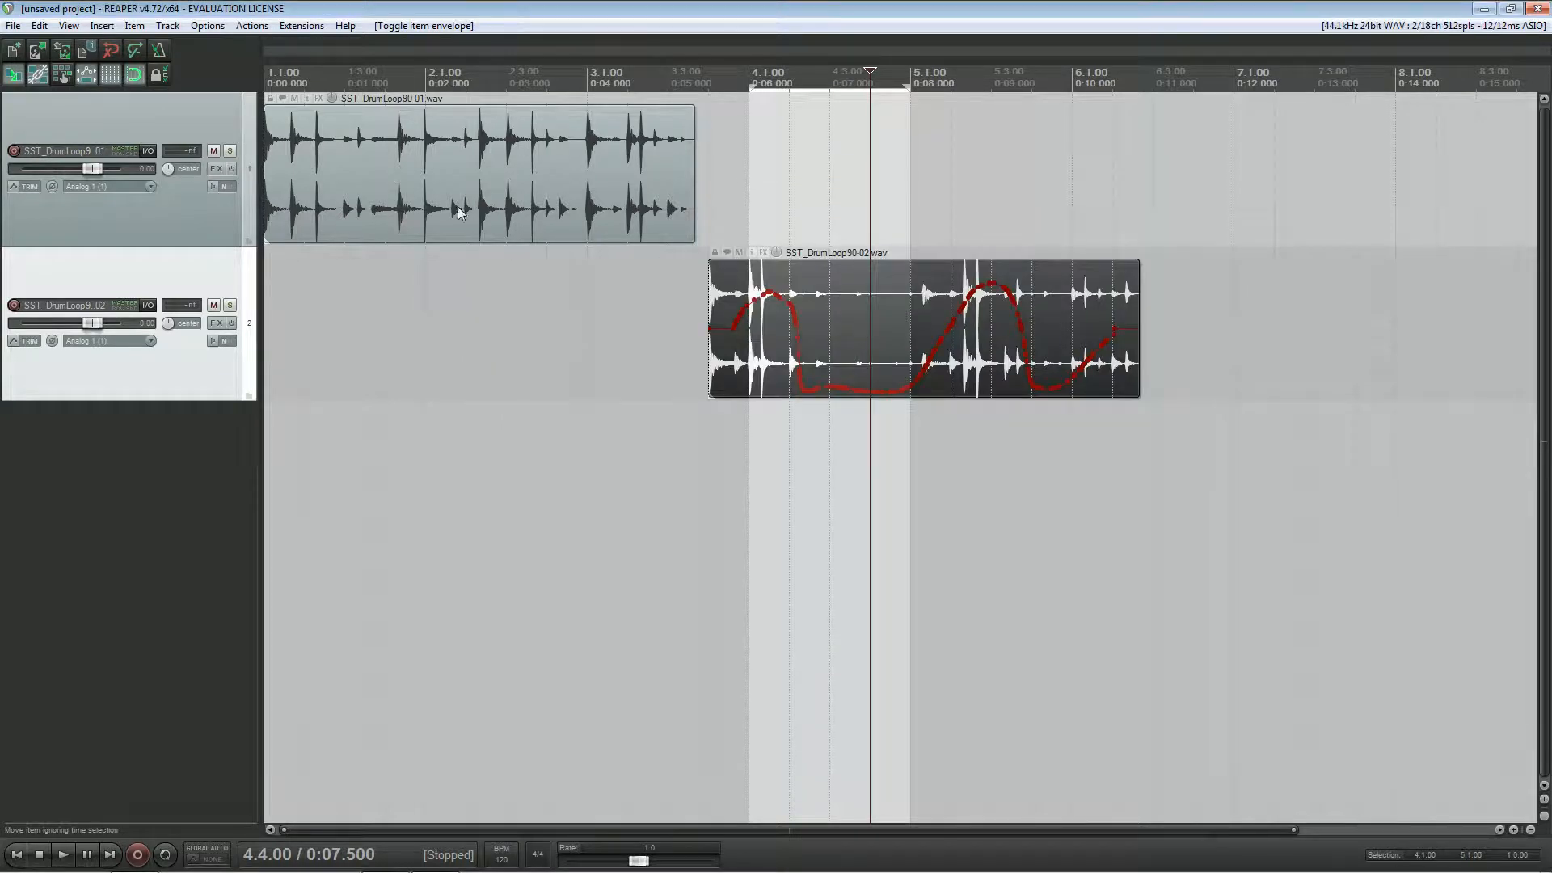
# Step: Show the take volume envelope on SST_DrumLoop90-01.wav and redraw it freehand as a wave across the item
pyautogui.click(394, 163)
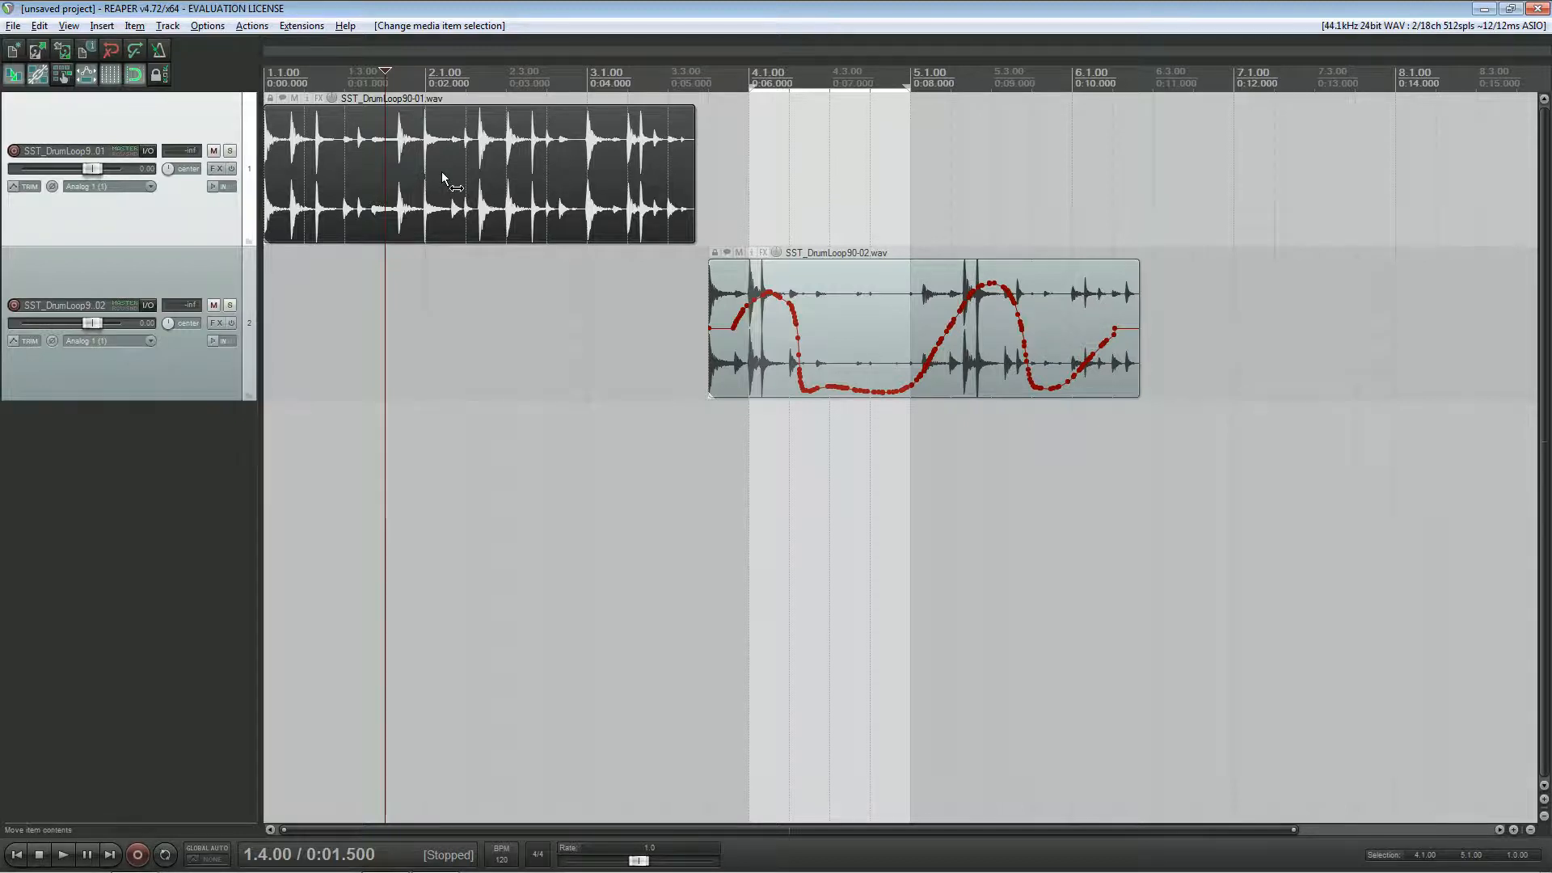
pyautogui.hotkey('shift', 'v')
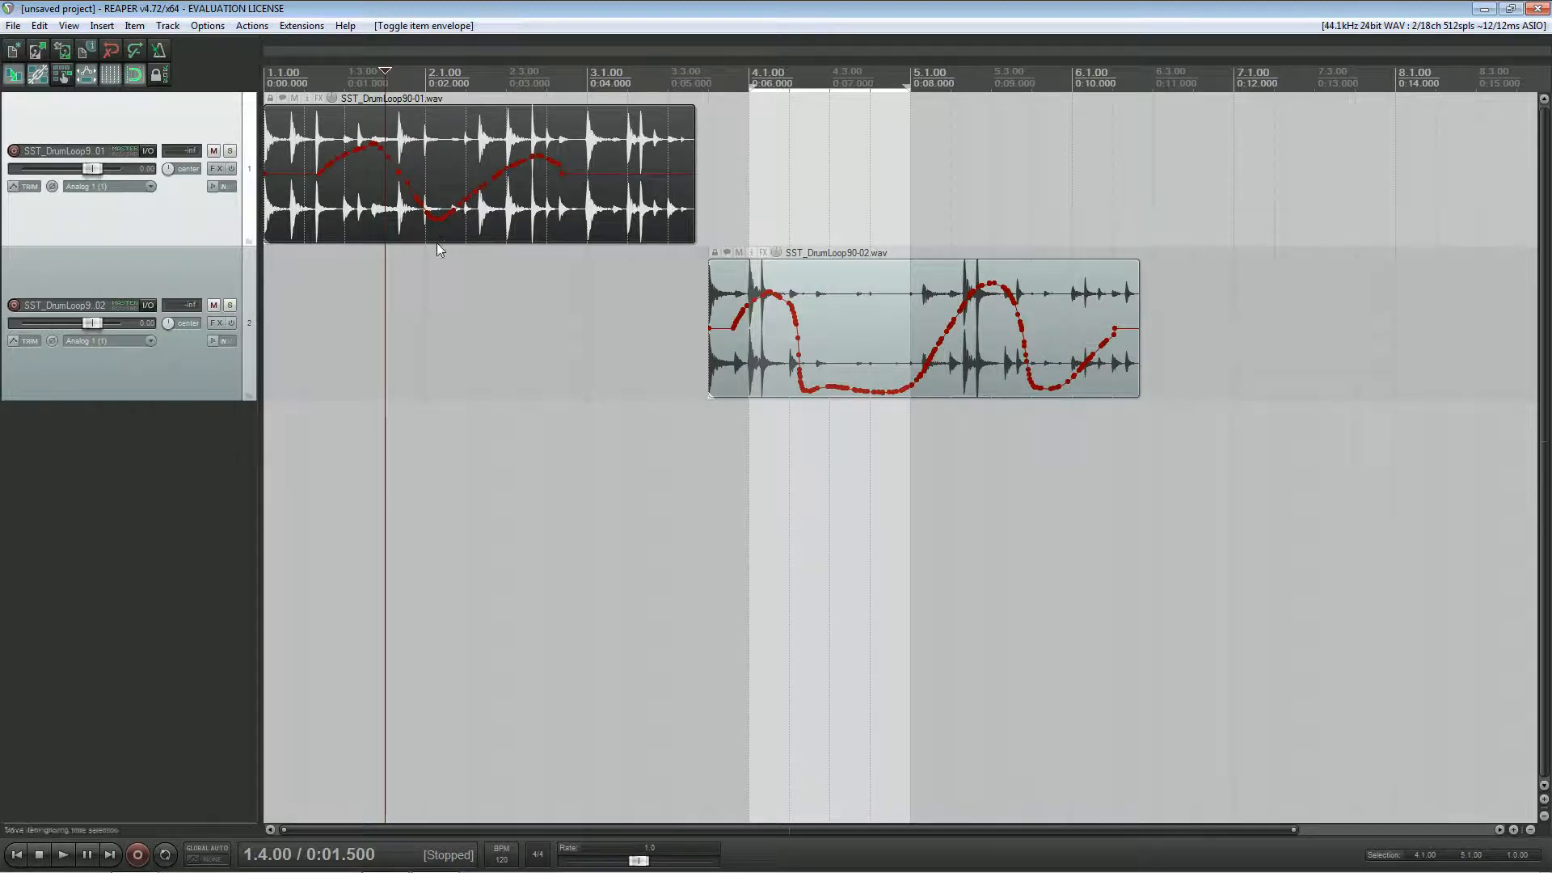
pyautogui.moveTo(315, 162)
pyautogui.mouseDown()
pyautogui.moveTo(426, 228)
pyautogui.moveTo(562, 141)
pyautogui.moveTo(612, 237)
pyautogui.moveTo(683, 160)
pyautogui.moveTo(639, 206)
pyautogui.moveTo(519, 166)
pyautogui.mouseUp()
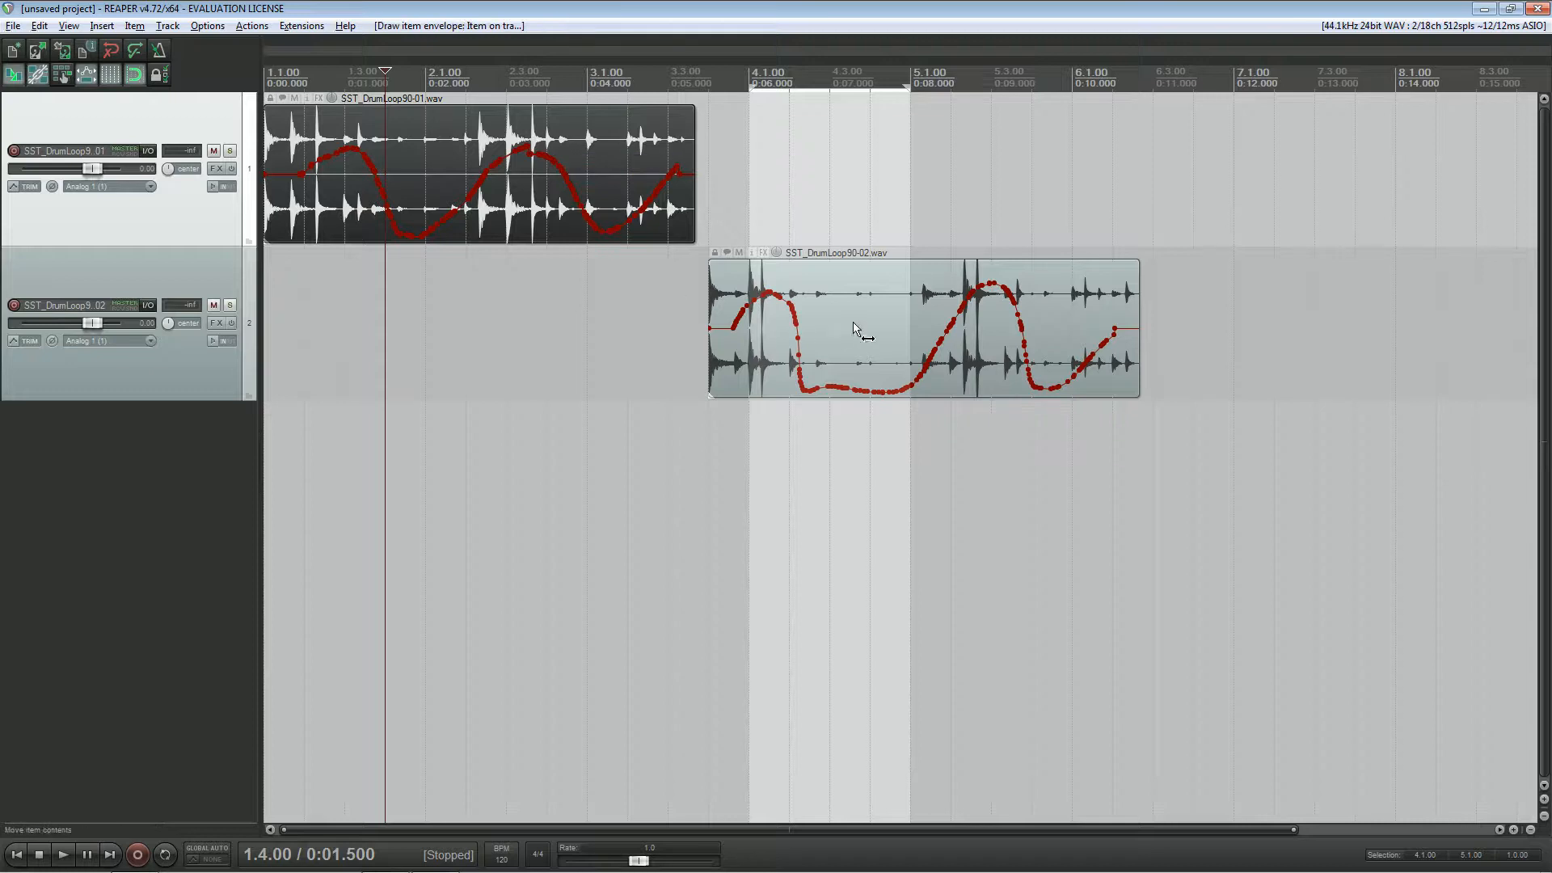
# Step: Toggle the take volume envelope of SST_DrumLoop90-02.wav off and back on with the new mouse modifier
pyautogui.keyDown('alt'); pyautogui.click(853, 324); pyautogui.keyUp('alt')
pyautogui.keyDown('alt'); pyautogui.click(854, 323); pyautogui.keyUp('alt')
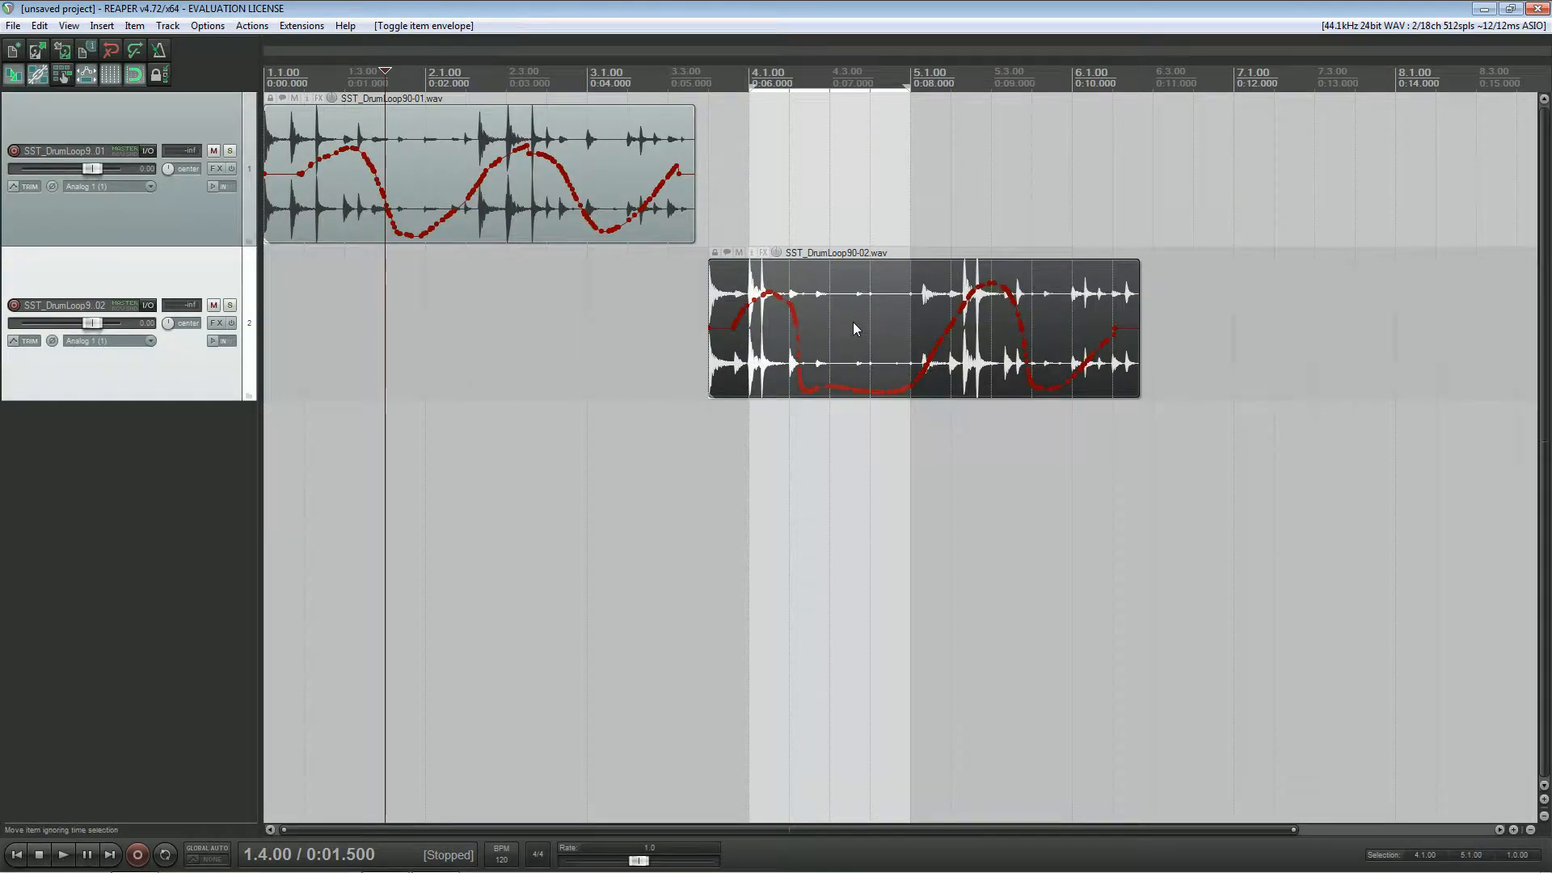
pyautogui.scroll(-3, 852, 322)
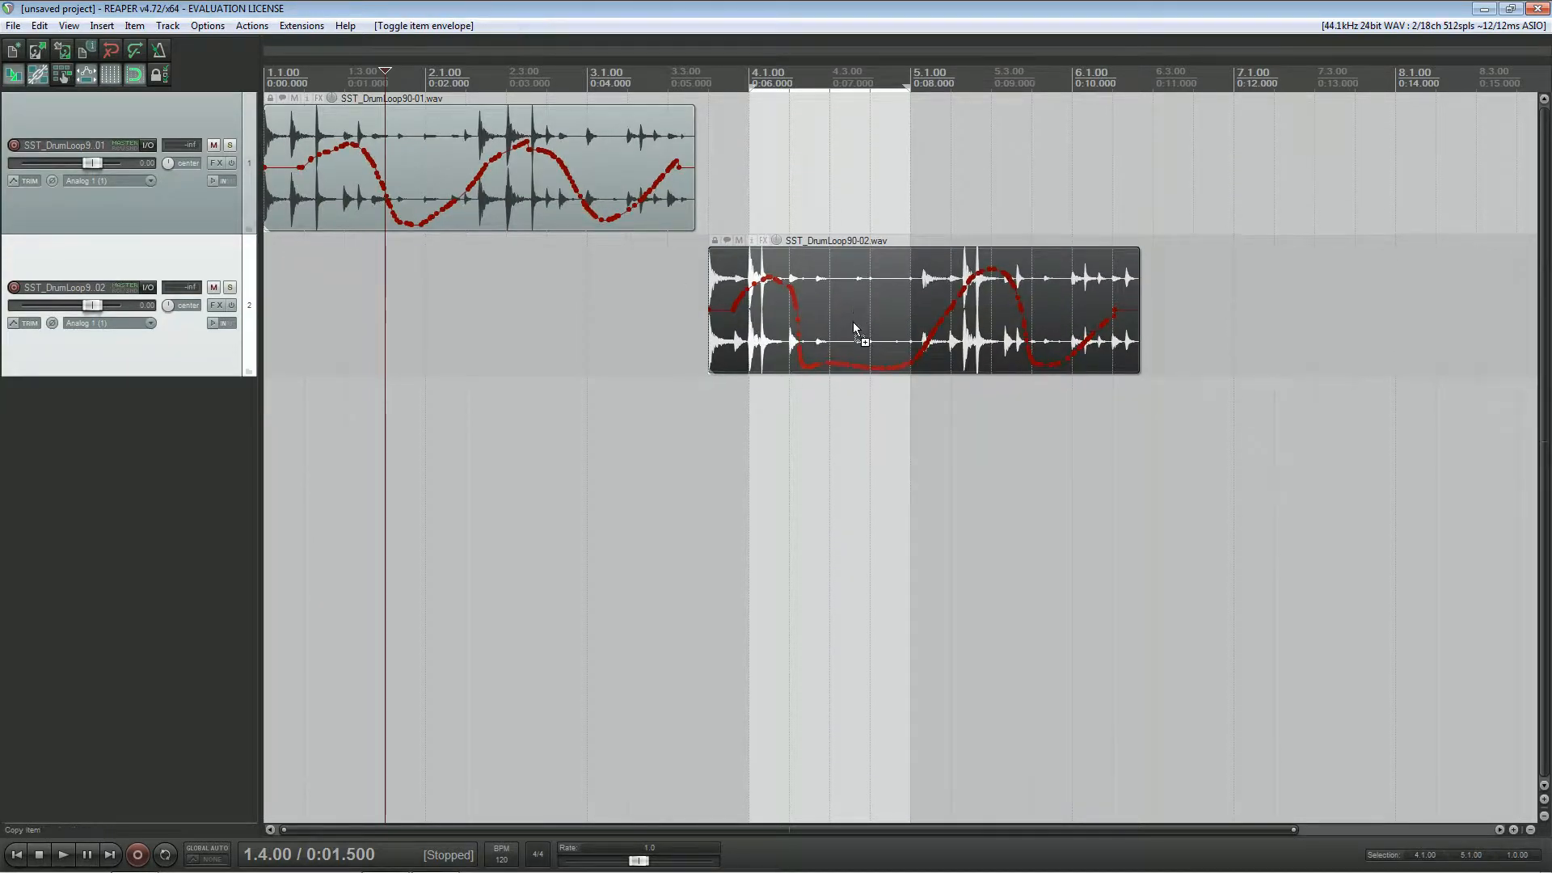
pyautogui.scroll(-3, 863, 315)
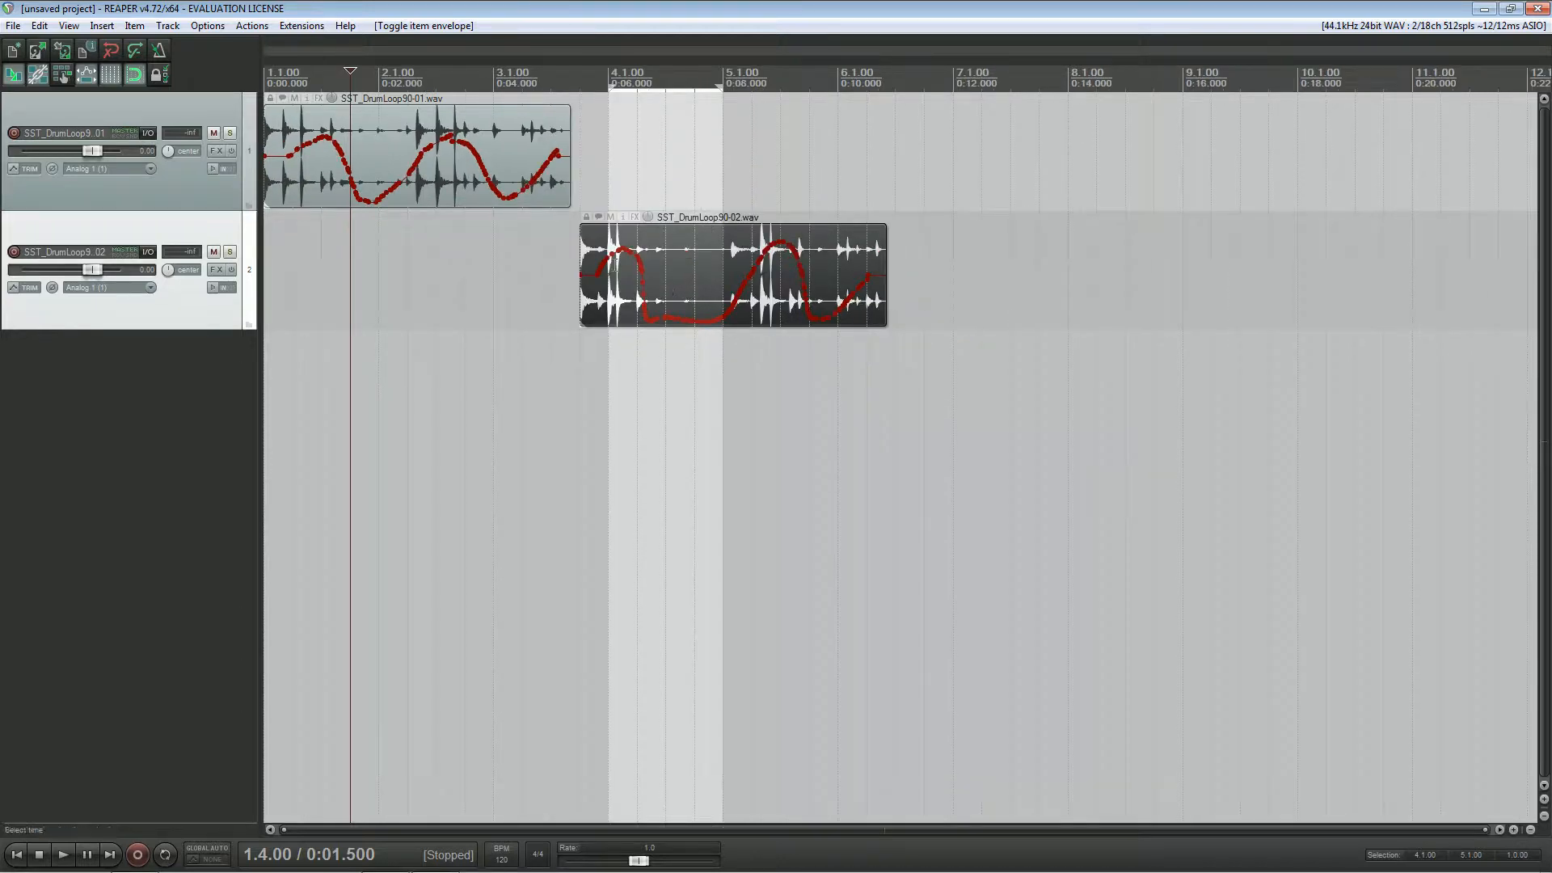